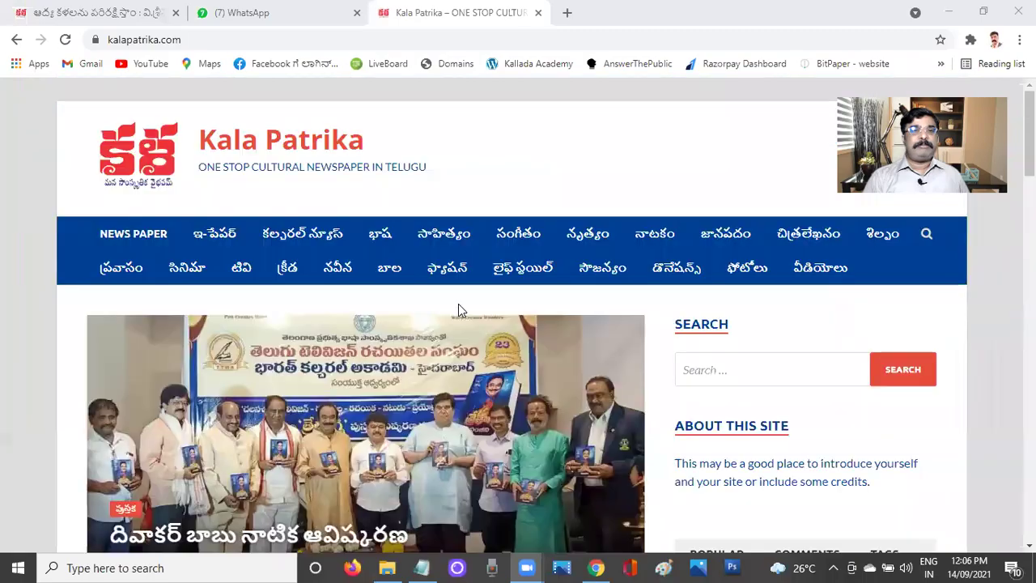
# Look through the Kala Patrika home page, covering the featured stories, popular posts, Music, Arts and recent posts sections.
pyautogui.scroll(-10, 458, 303)
pyautogui.scroll(5, 510, 357)
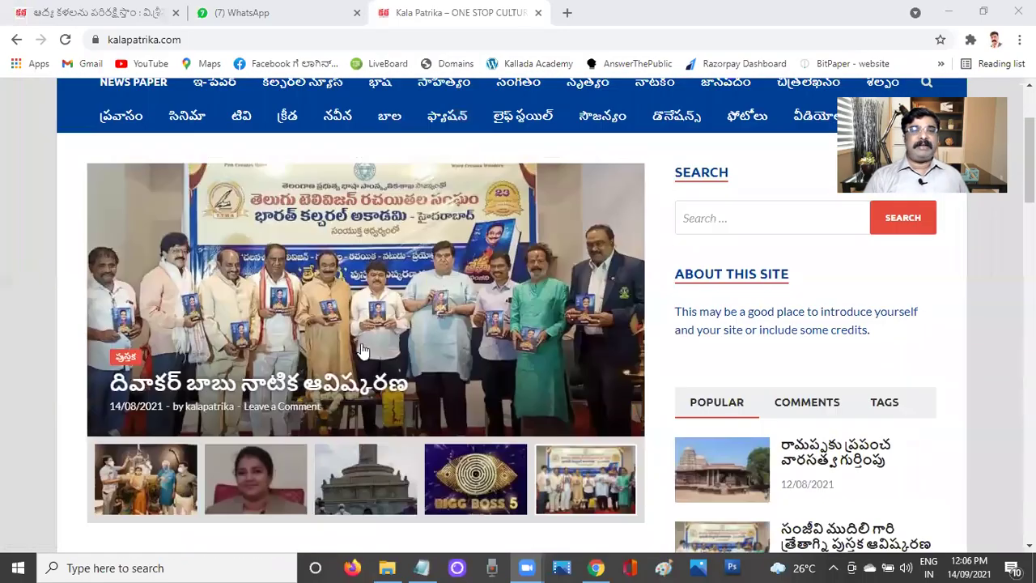
pyautogui.scroll(-2, 418, 381)
pyautogui.scroll(2, 386, 340)
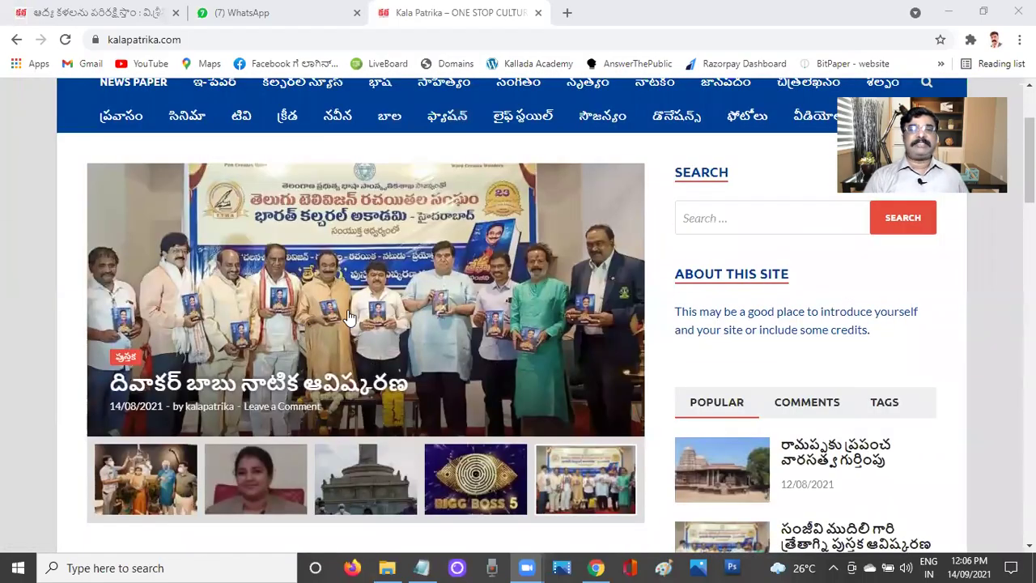
pyautogui.scroll(-1, 502, 348)
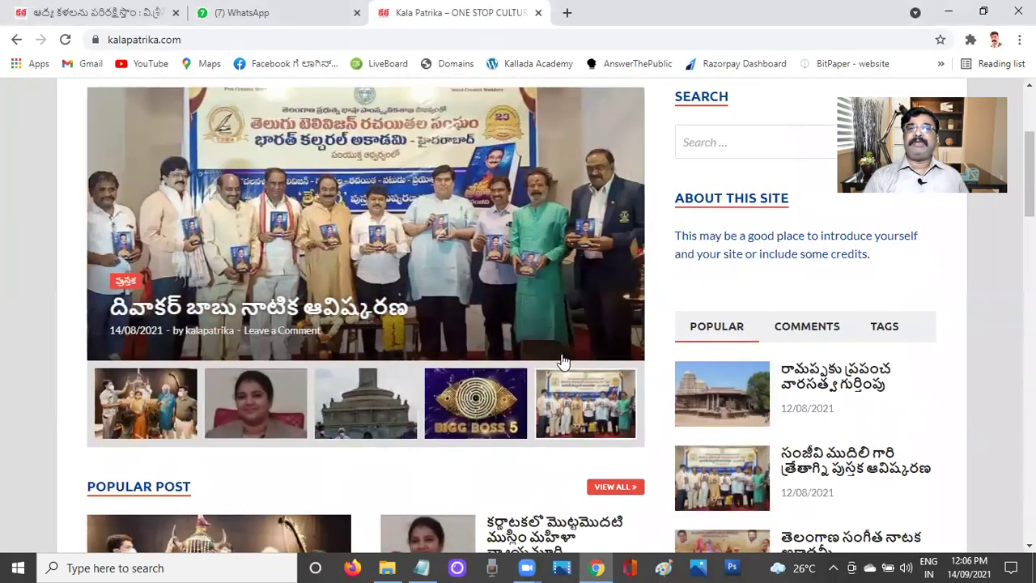
pyautogui.scroll(2, 559, 364)
pyautogui.scroll(-3, 483, 360)
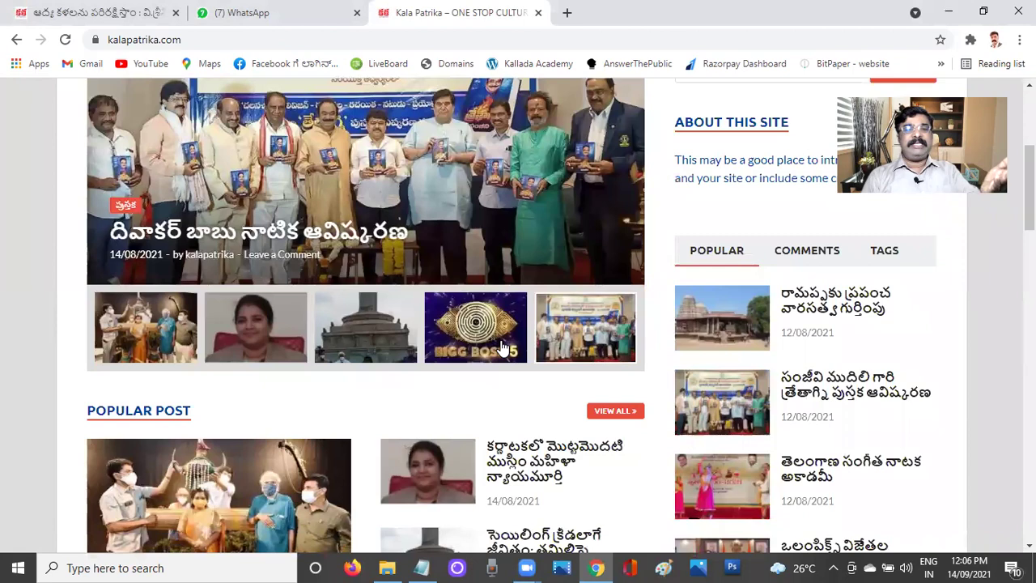
pyautogui.scroll(-3, 495, 349)
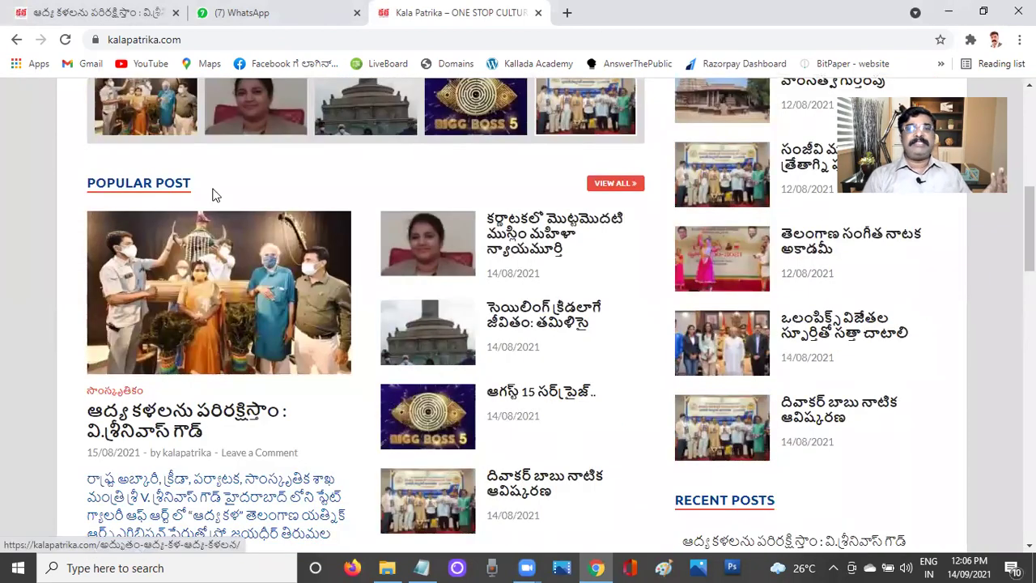
pyautogui.scroll(-3, 621, 379)
pyautogui.scroll(-2, 621, 380)
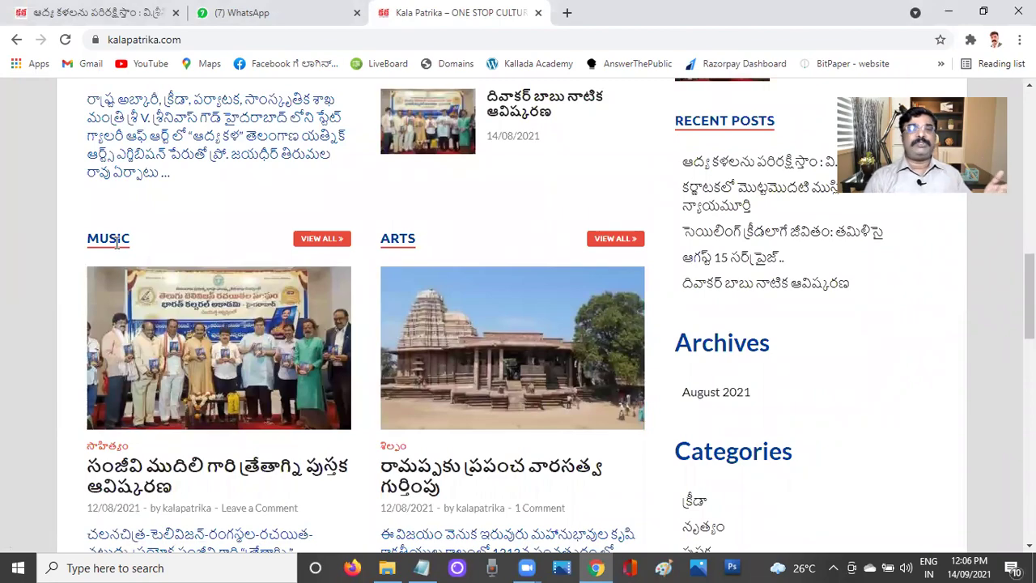
pyautogui.scroll(-1, 569, 377)
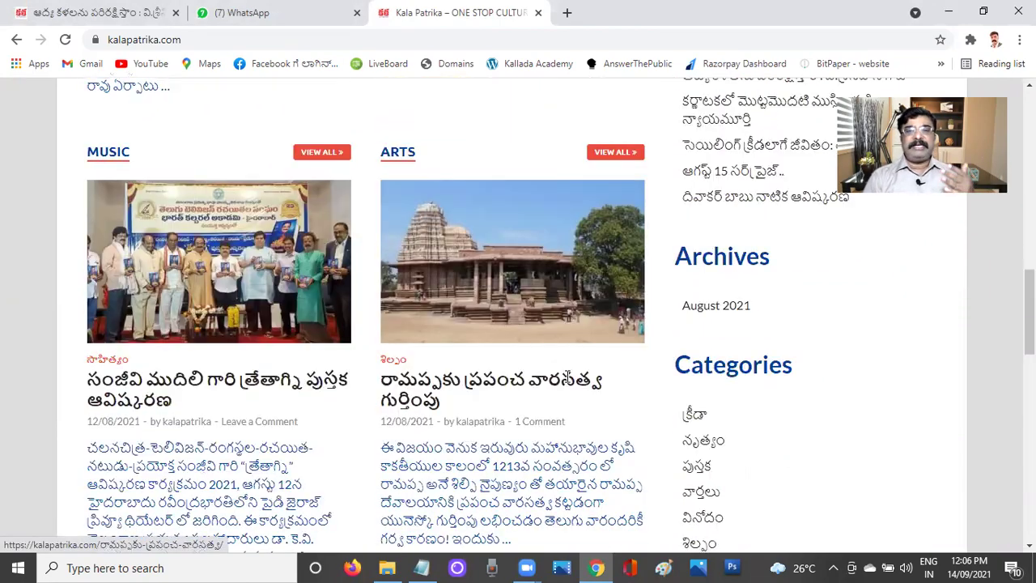
pyautogui.scroll(-6, 569, 377)
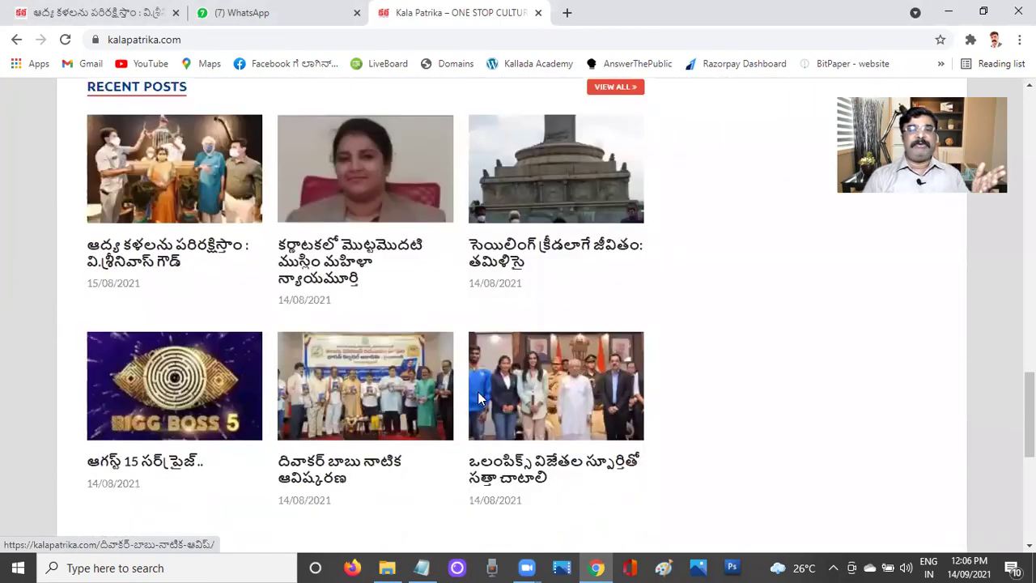
pyautogui.scroll(-4, 558, 401)
pyautogui.scroll(4, 615, 429)
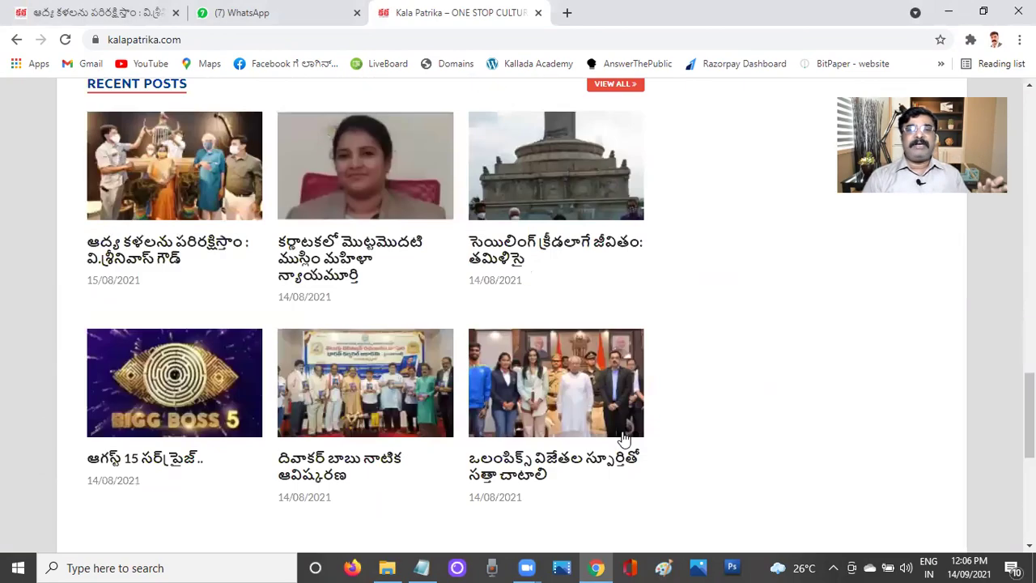
pyautogui.scroll(4, 622, 436)
pyautogui.scroll(5, 648, 440)
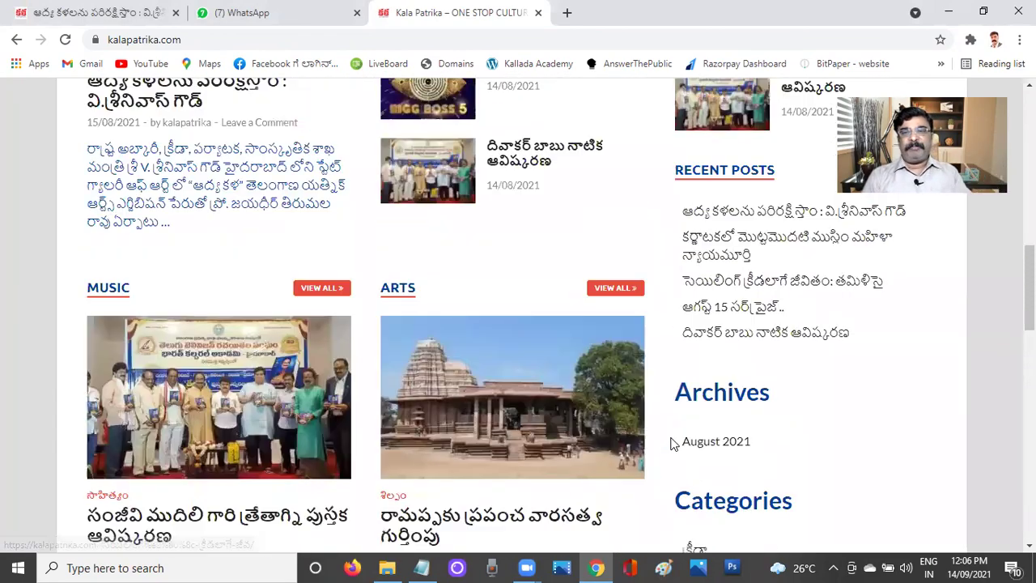
pyautogui.scroll(2, 671, 442)
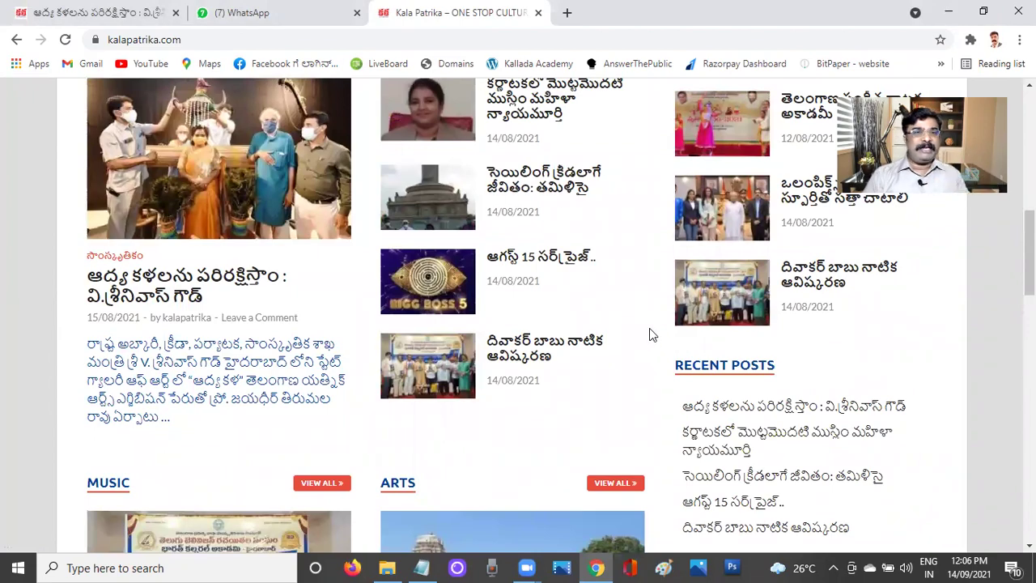
pyautogui.scroll(8, 651, 331)
pyautogui.scroll(2, 651, 331)
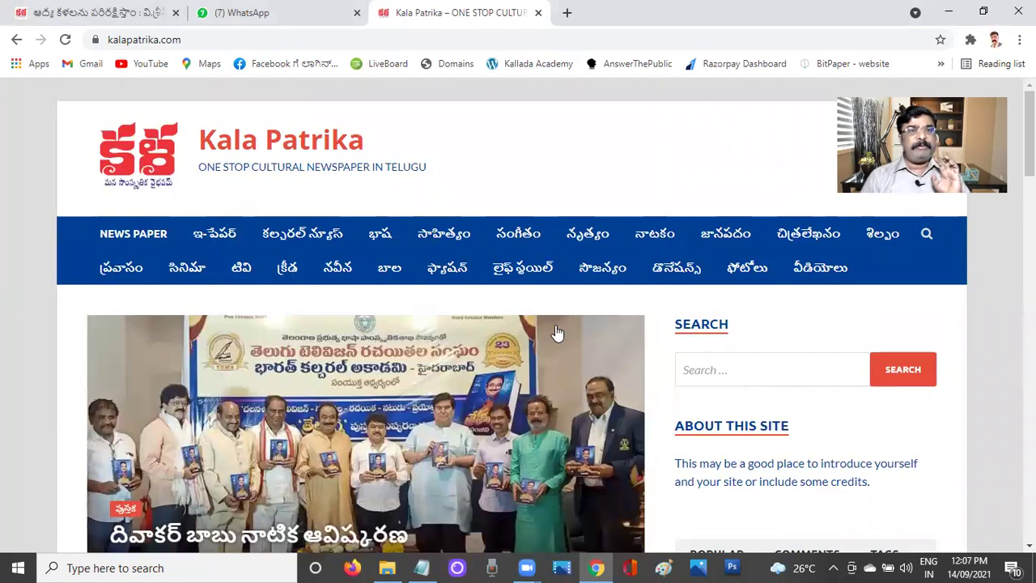
# Go to the site's wp-admin address and log in to the WordPress dashboard with the saved credentials.
pyautogui.click(272, 41)
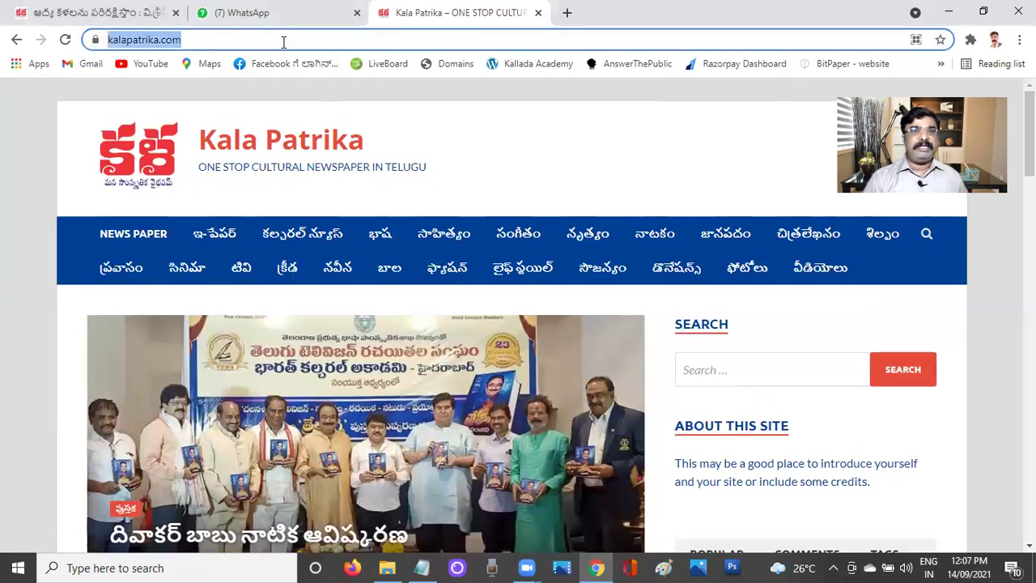
pyautogui.click(283, 42)
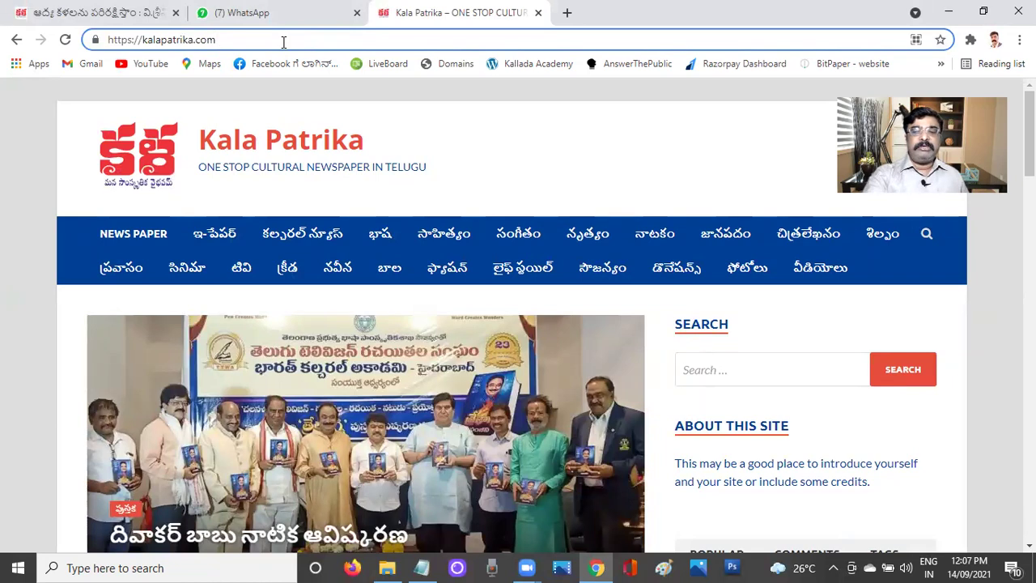
pyautogui.write('/')
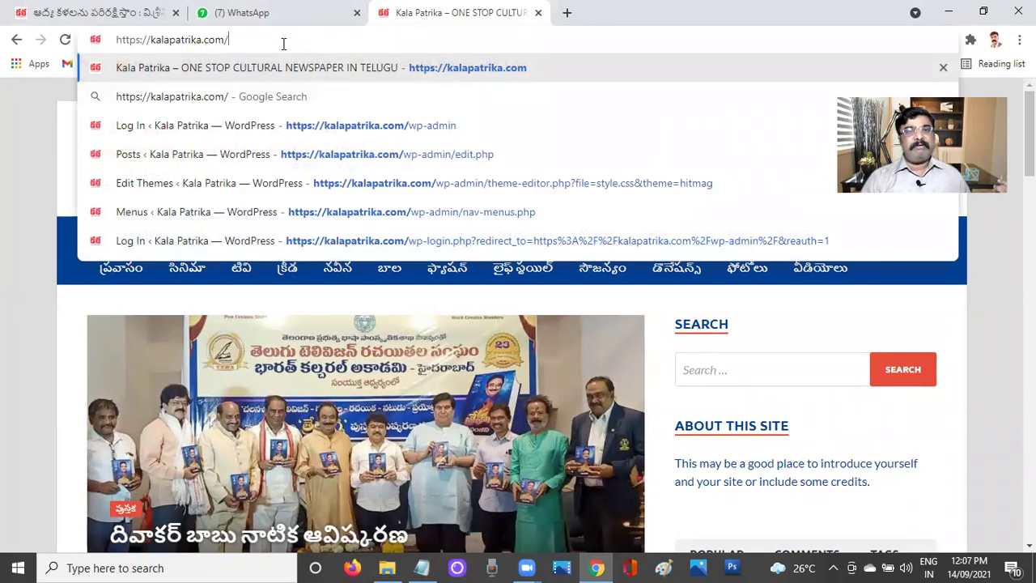
pyautogui.click(352, 126)
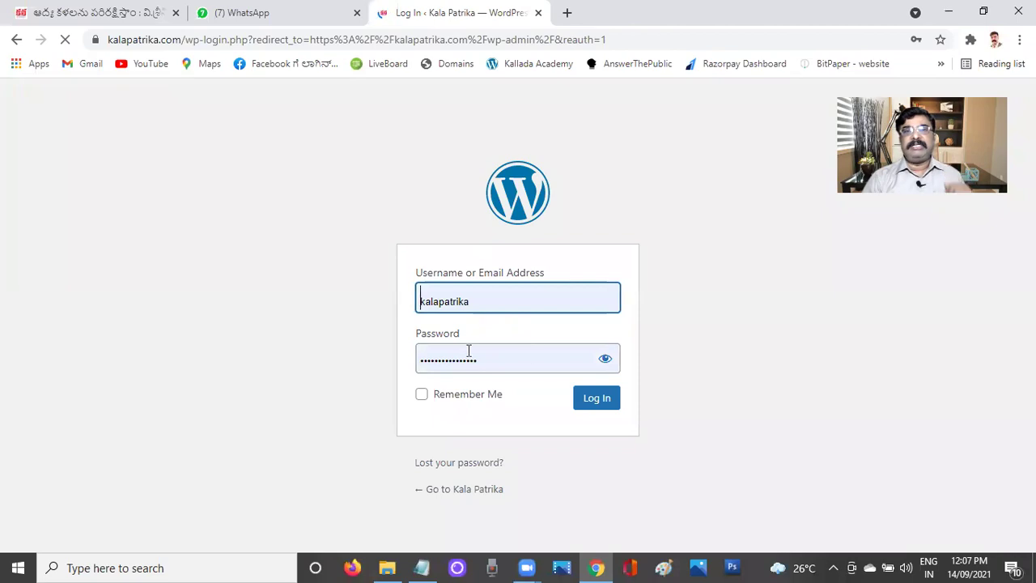
pyautogui.click(597, 397)
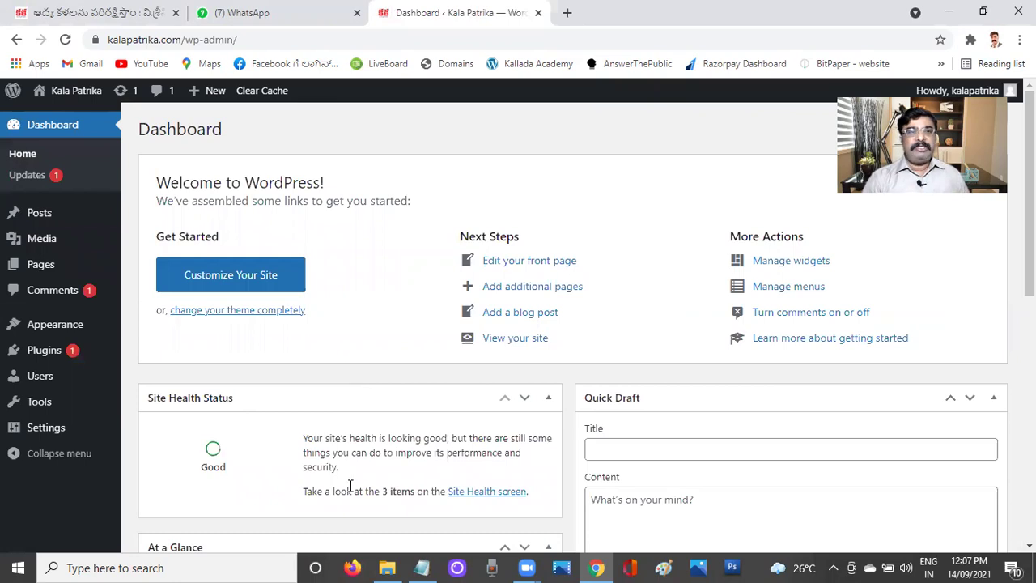
# Create a new post and copy the headline from the Notepad article in as its title.
pyautogui.moveTo(35, 225)
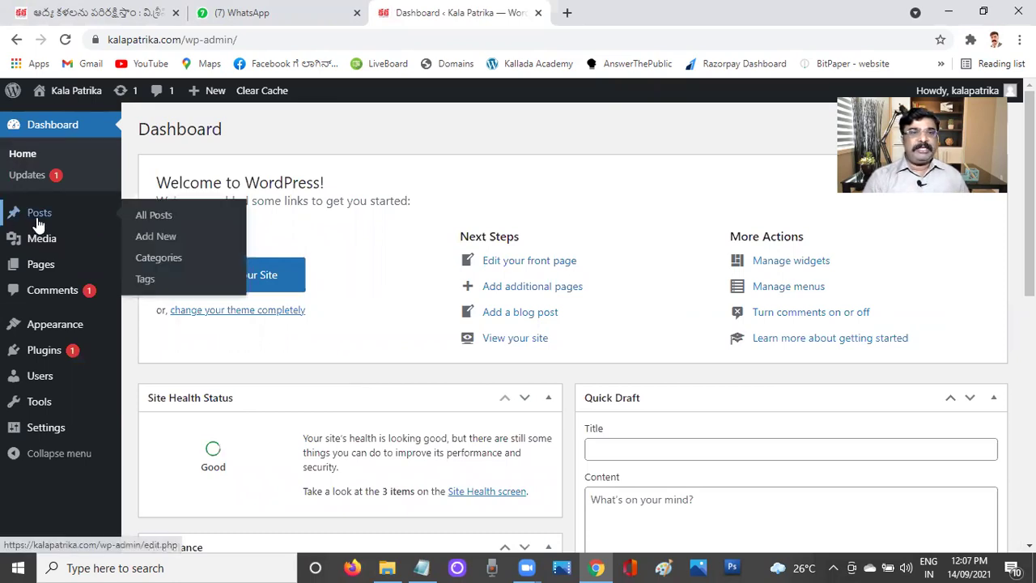
pyautogui.click(158, 239)
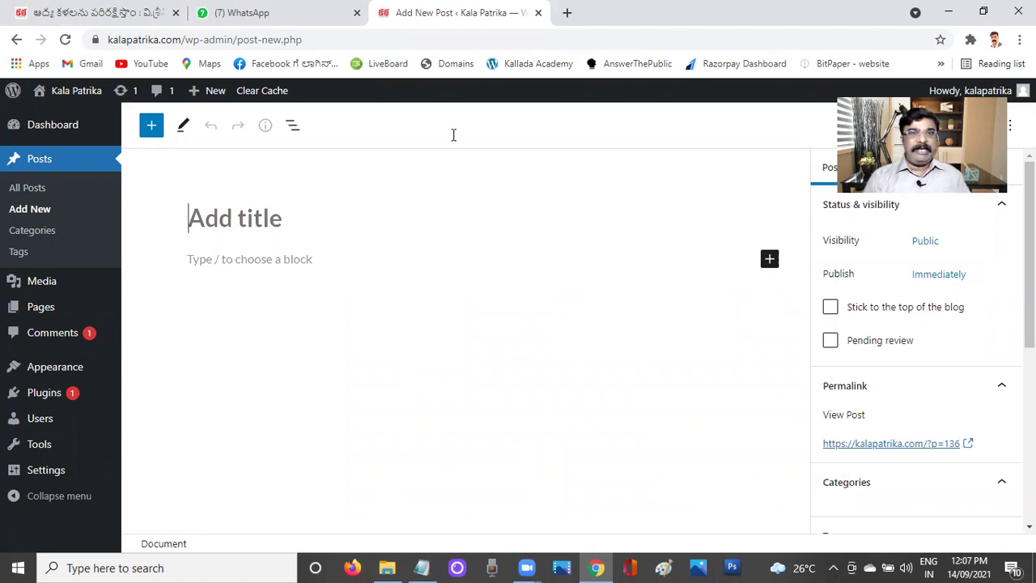
pyautogui.hotkey('alt', 'Tab')
pyautogui.moveTo(318, 70); pyautogui.dragTo(634, 43)
pyautogui.hotkey('ctrl', 'c')
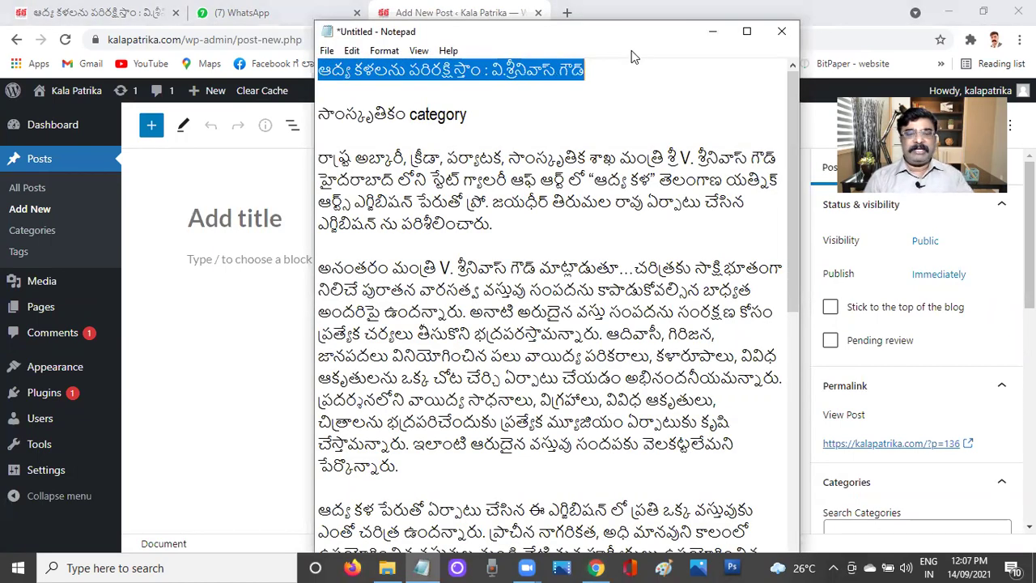
pyautogui.click(282, 227)
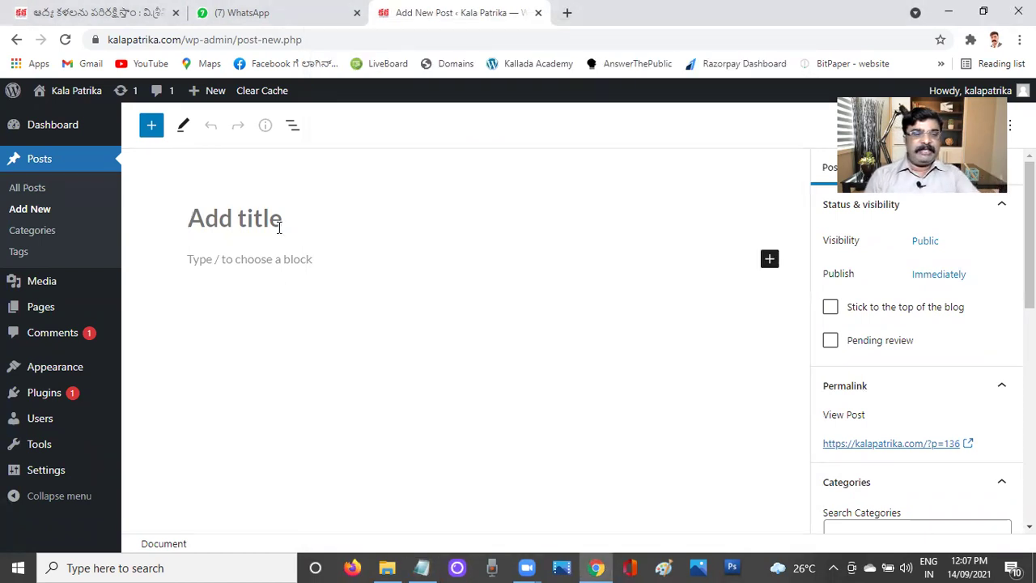
pyautogui.hotkey('ctrl', 'v')
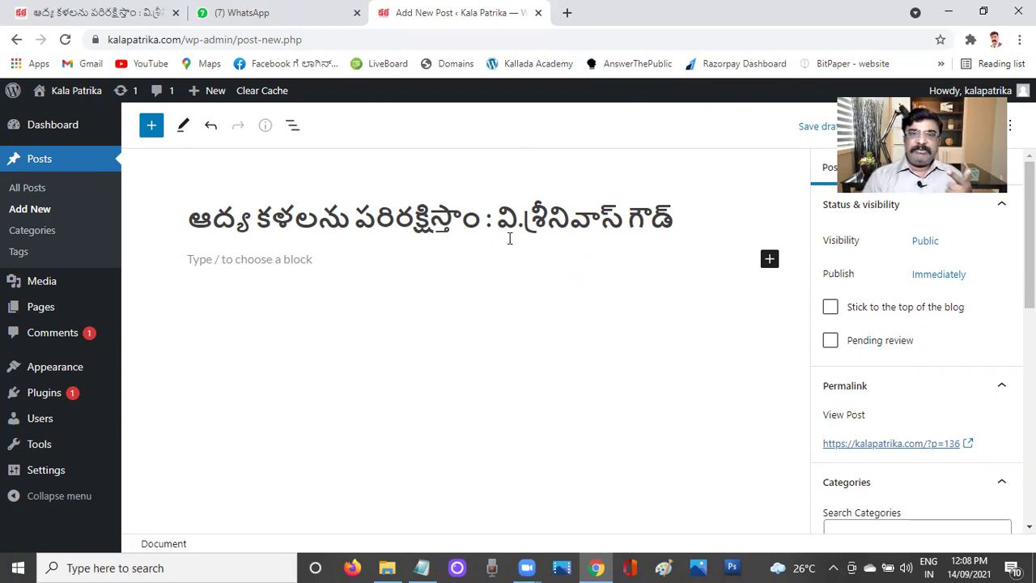
# Copy the article's first body paragraph from Notepad into the post body and start an empty block below it.
pyautogui.click(278, 260)
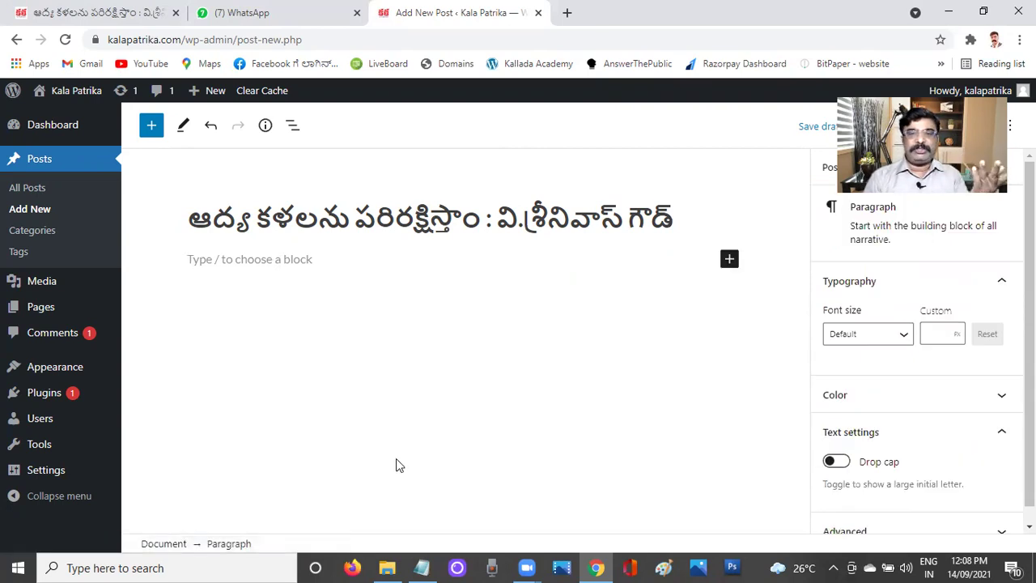
pyautogui.click(422, 567)
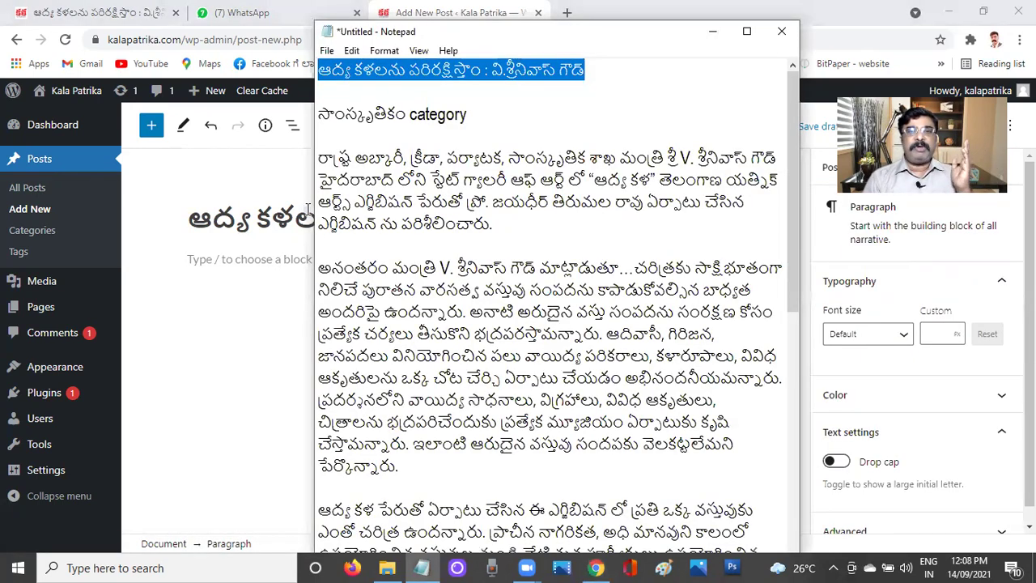
pyautogui.moveTo(319, 158); pyautogui.dragTo(513, 225)
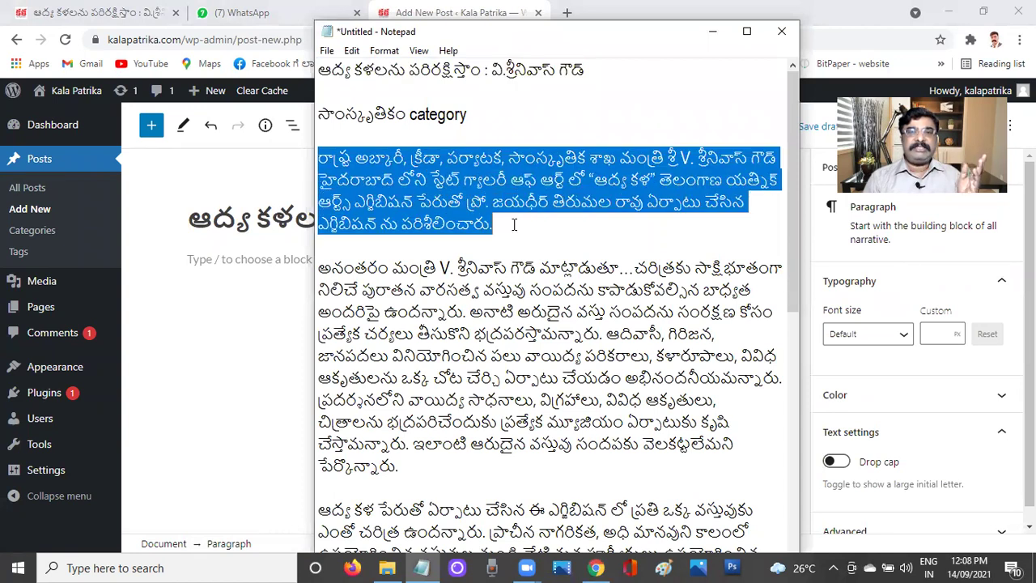
pyautogui.click(234, 260)
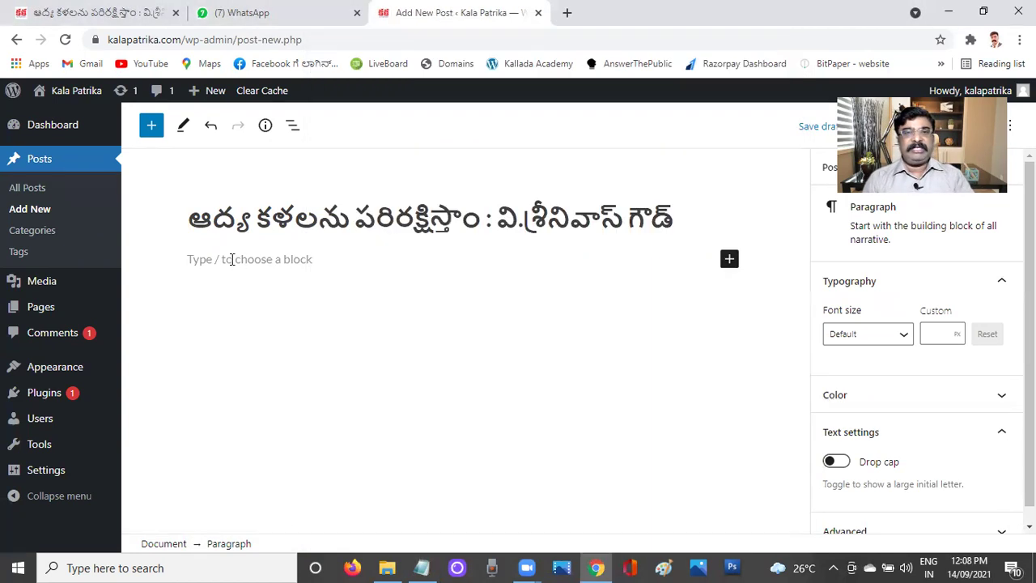
pyautogui.hotkey('ctrl', 'v')
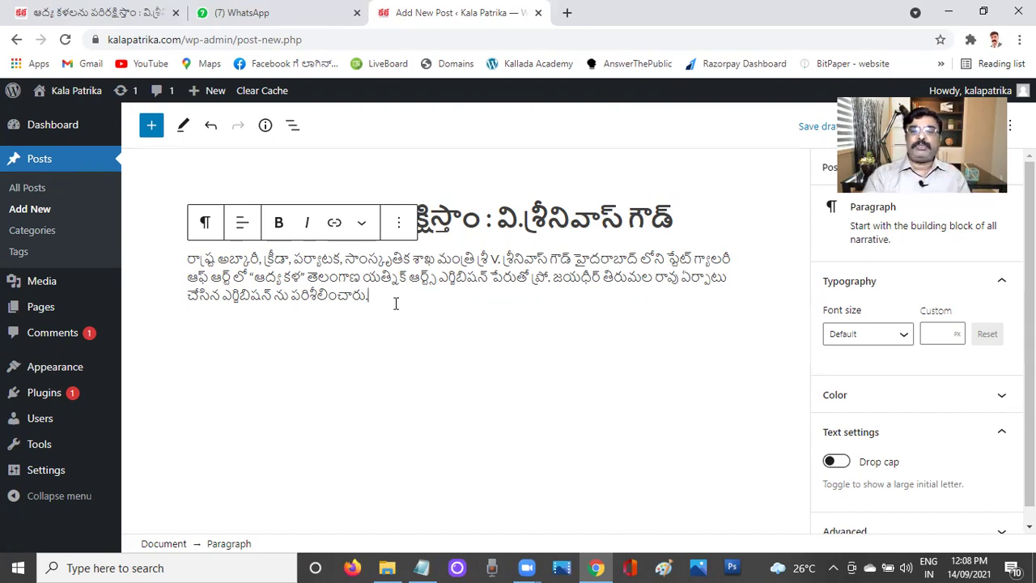
pyautogui.press('Return')
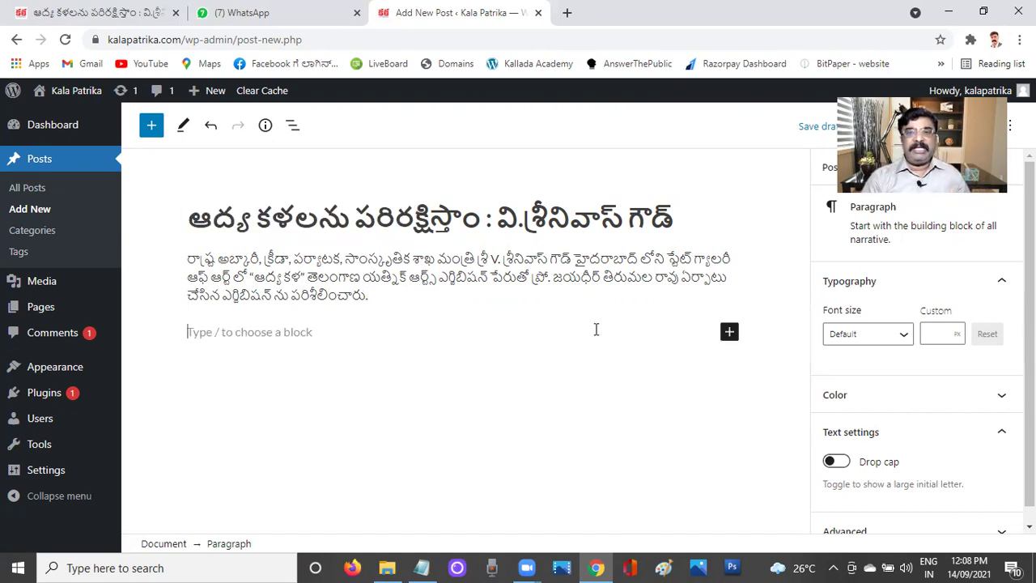
# Browse the full block library, looking over the available Text, Media and Design blocks.
pyautogui.click(728, 334)
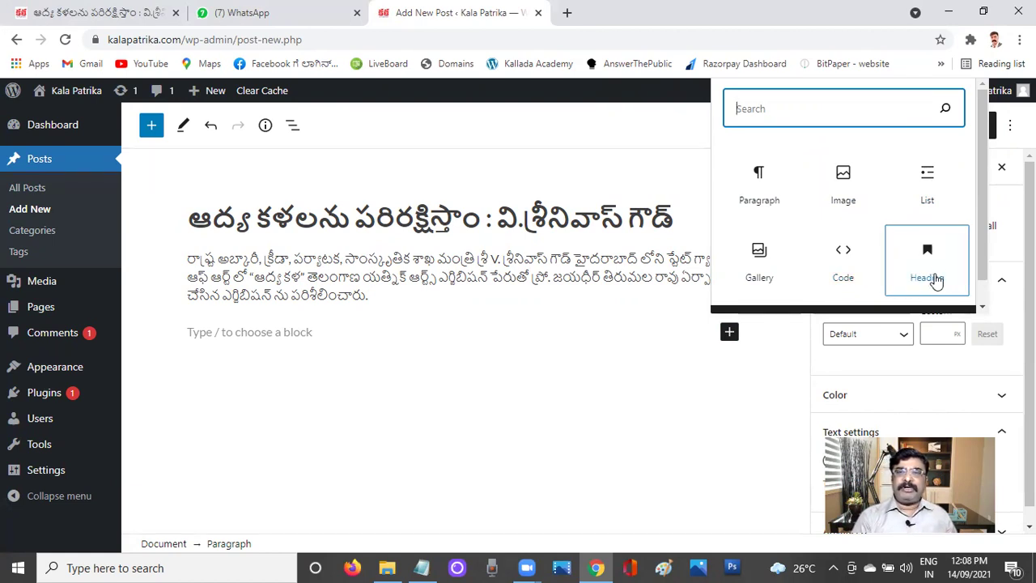
pyautogui.scroll(-1, 933, 275)
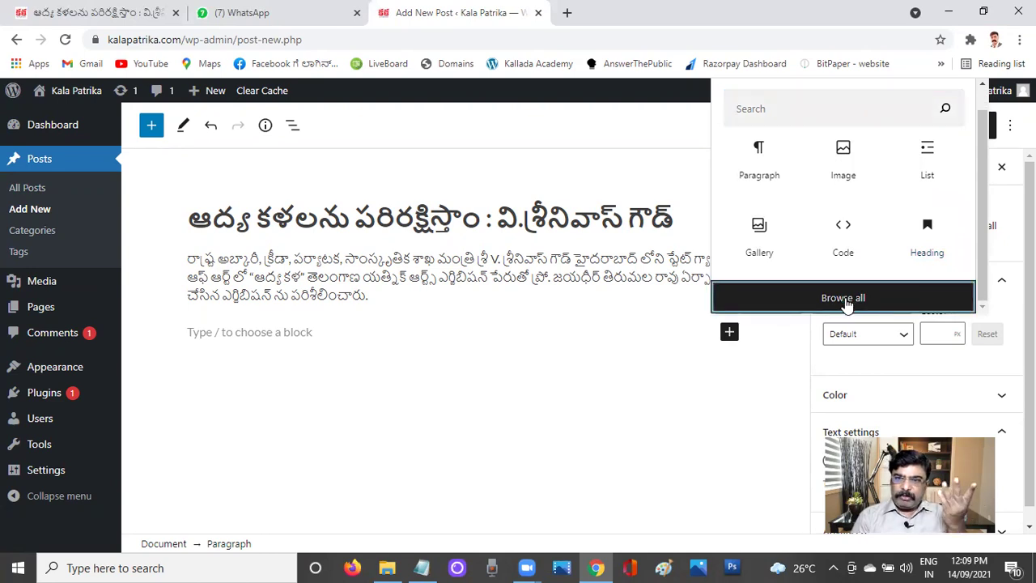
pyautogui.click(850, 300)
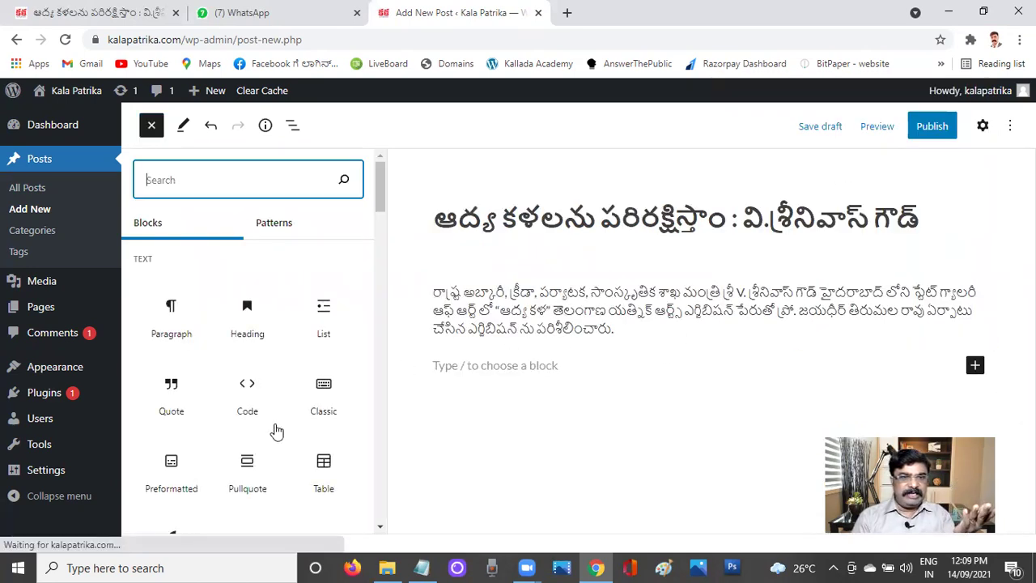
pyautogui.scroll(-2, 300, 420)
pyautogui.scroll(-1, 310, 400)
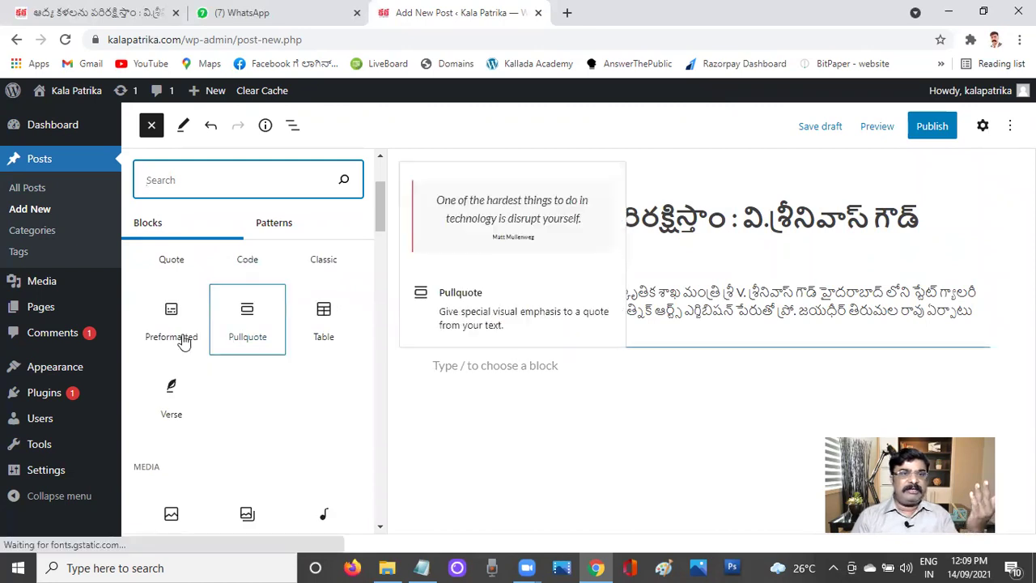
pyautogui.scroll(-1, 187, 331)
pyautogui.scroll(-5, 261, 398)
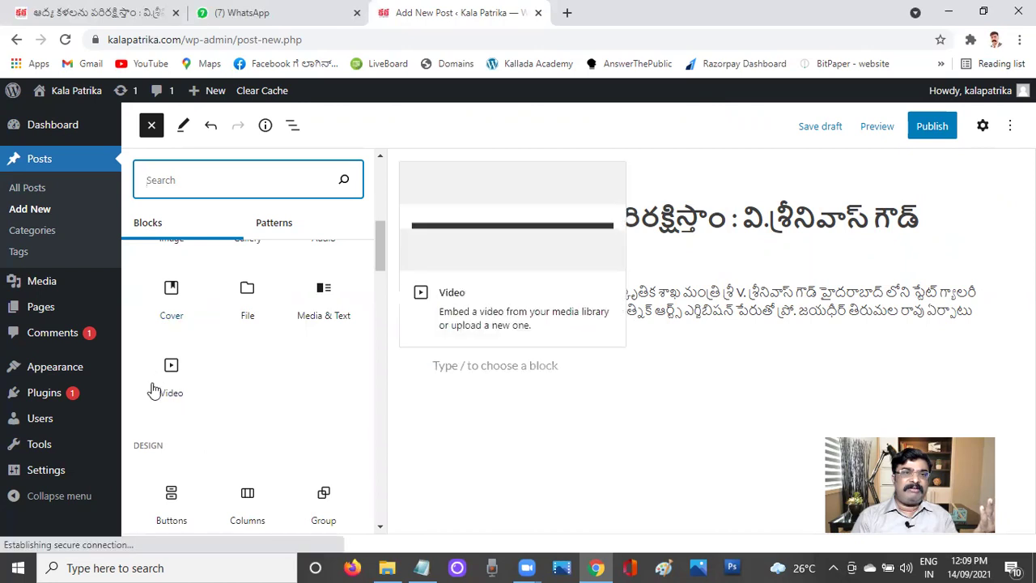
pyautogui.moveTo(178, 366)
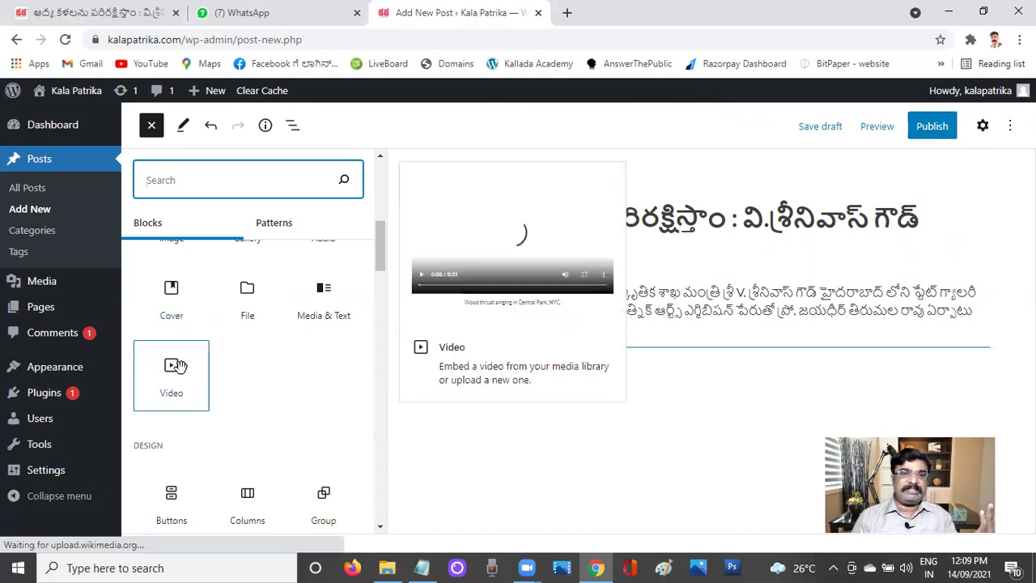
pyautogui.moveTo(173, 296)
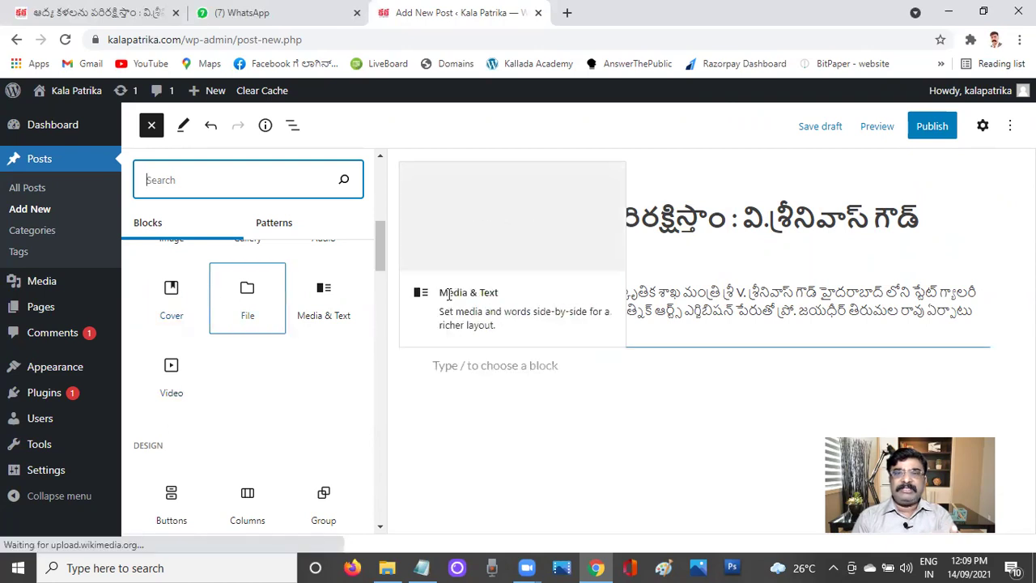
pyautogui.scroll(-2, 213, 457)
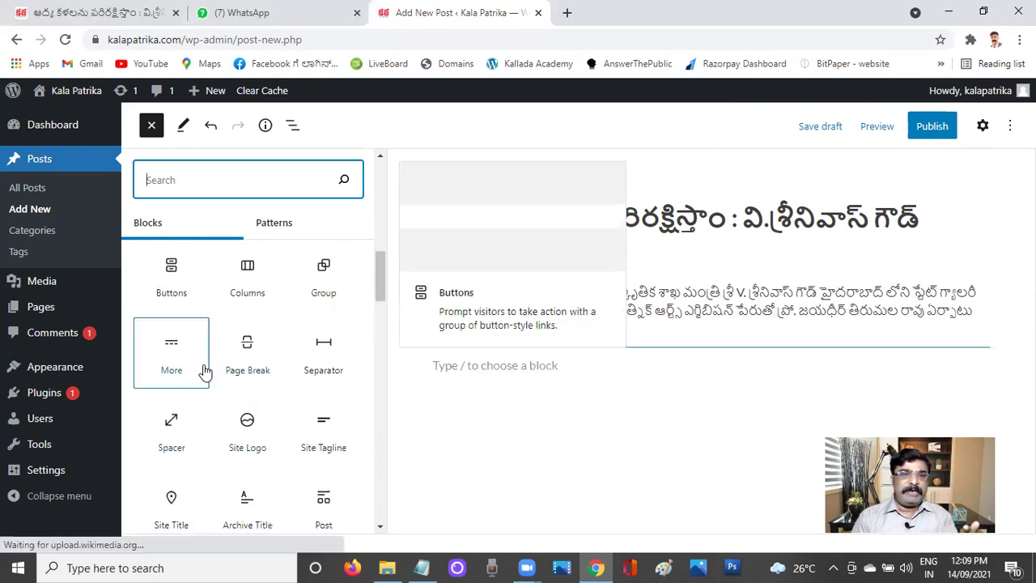
pyautogui.scroll(6, 267, 409)
pyautogui.scroll(1, 280, 395)
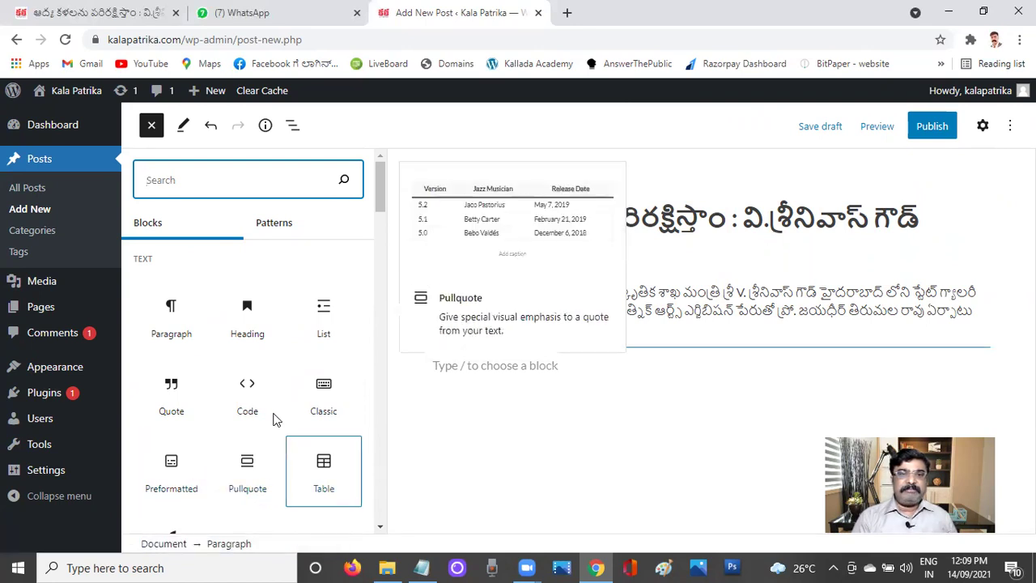
# Insert an Image block below the first paragraph and upload picture 1 from the Desktop's kalapatrika folder into it.
pyautogui.scroll(-4, 273, 394)
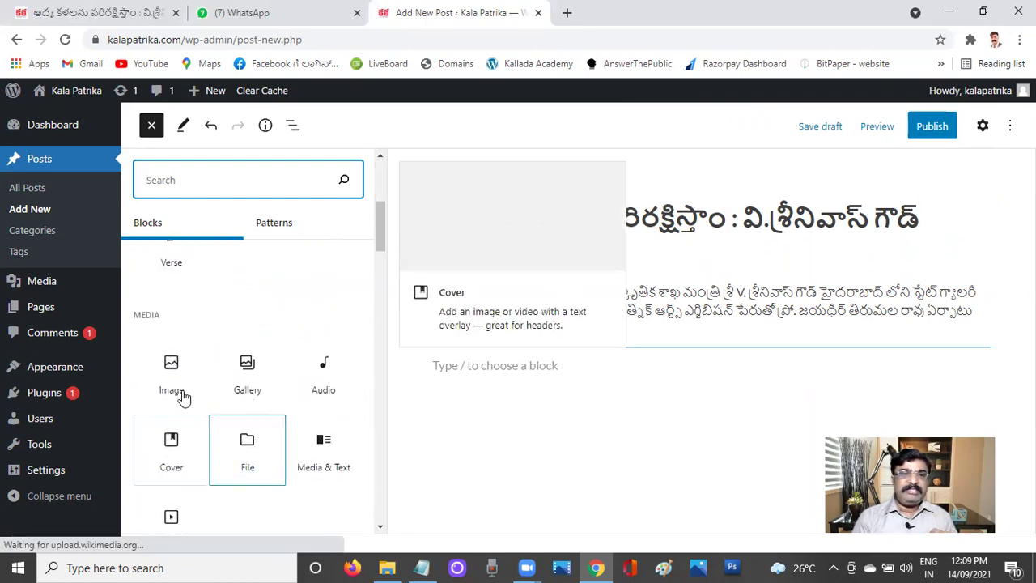
pyautogui.click(173, 376)
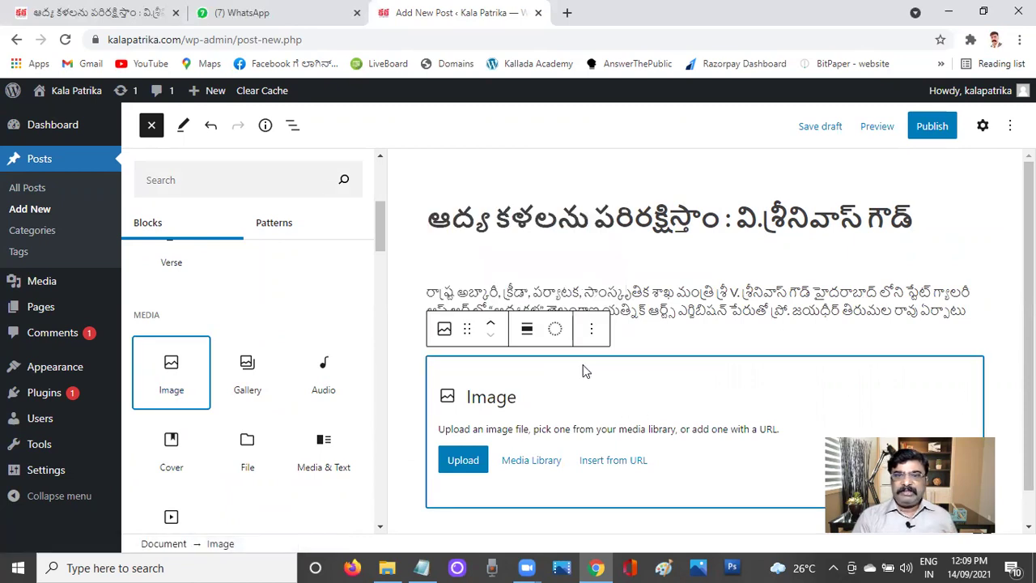
pyautogui.click(464, 431)
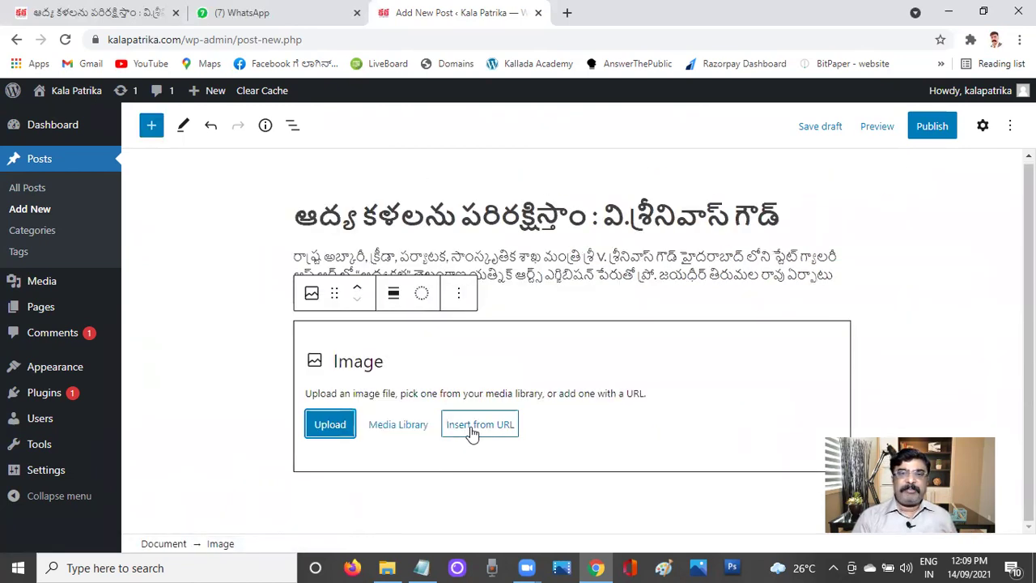
pyautogui.click(327, 426)
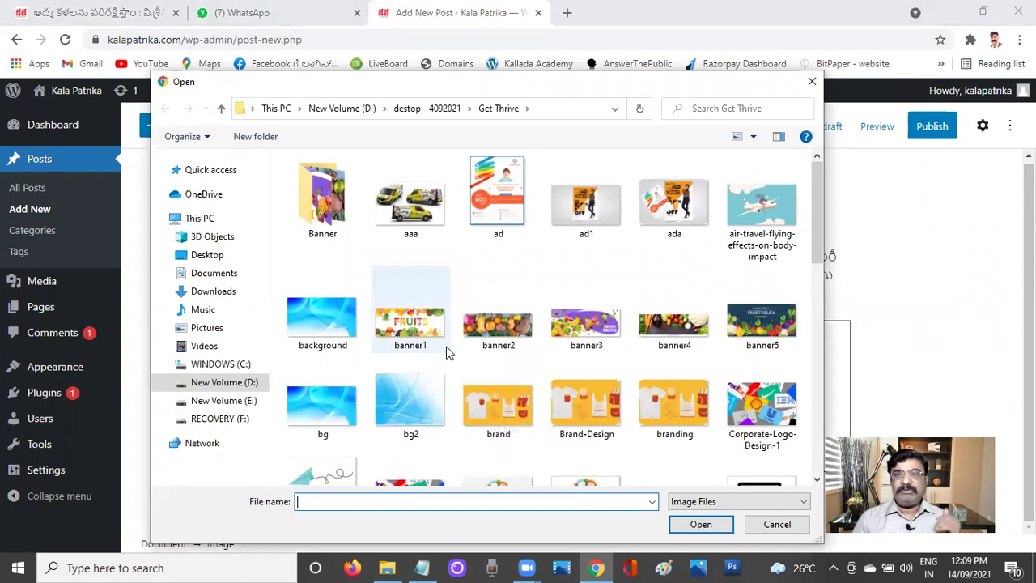
pyautogui.click(216, 256)
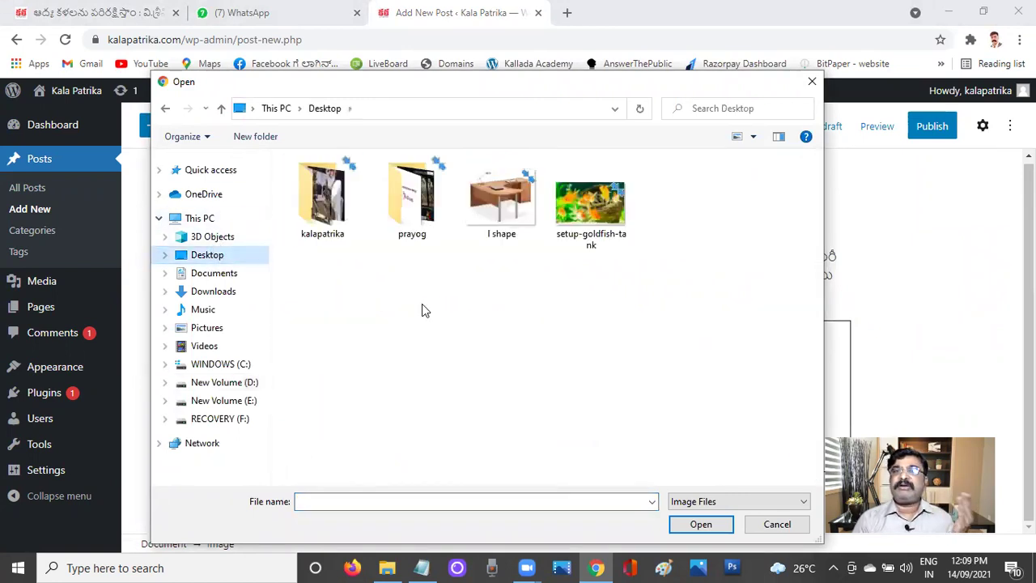
pyautogui.doubleClick(320, 205)
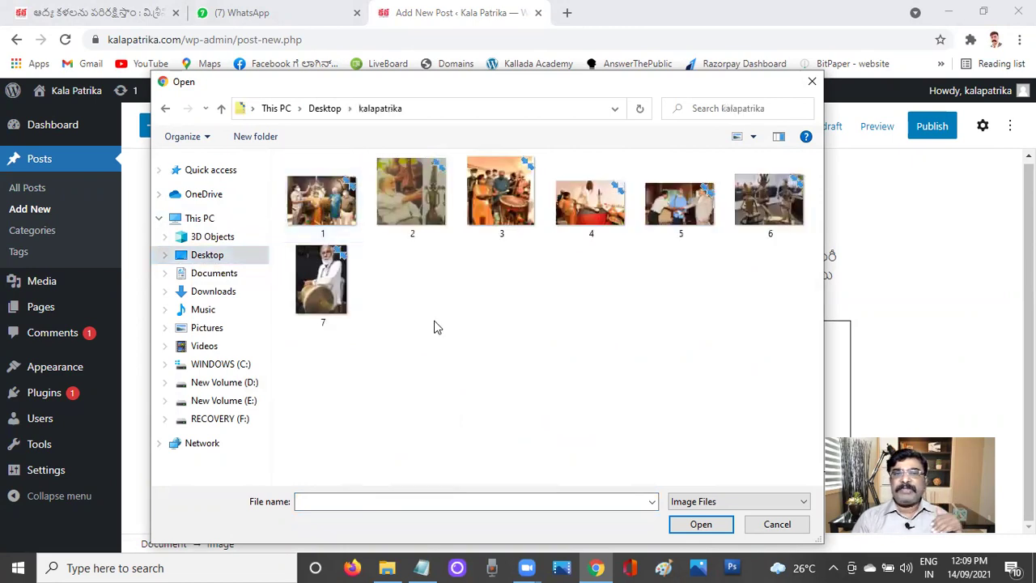
pyautogui.click(303, 205)
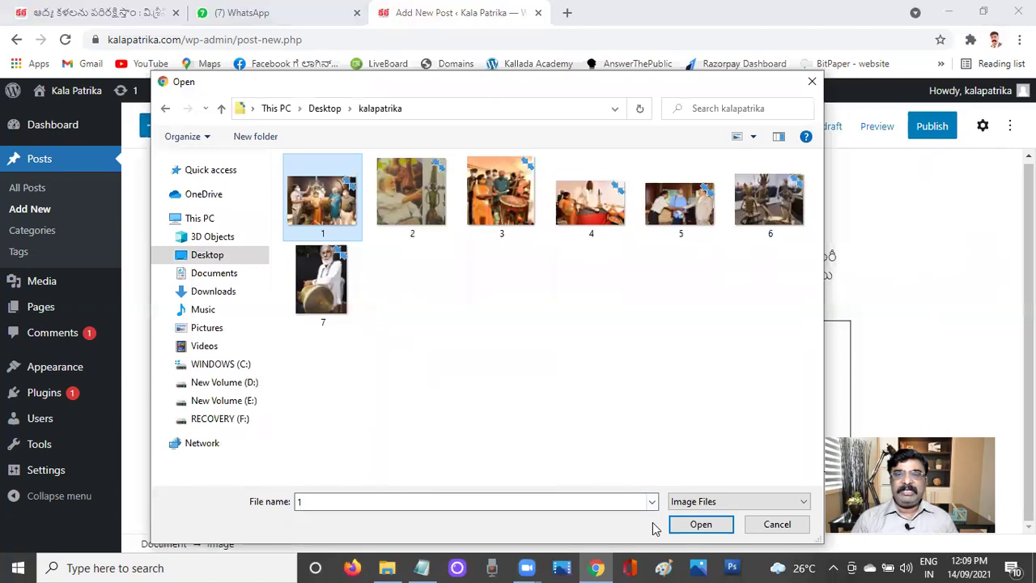
pyautogui.click(701, 524)
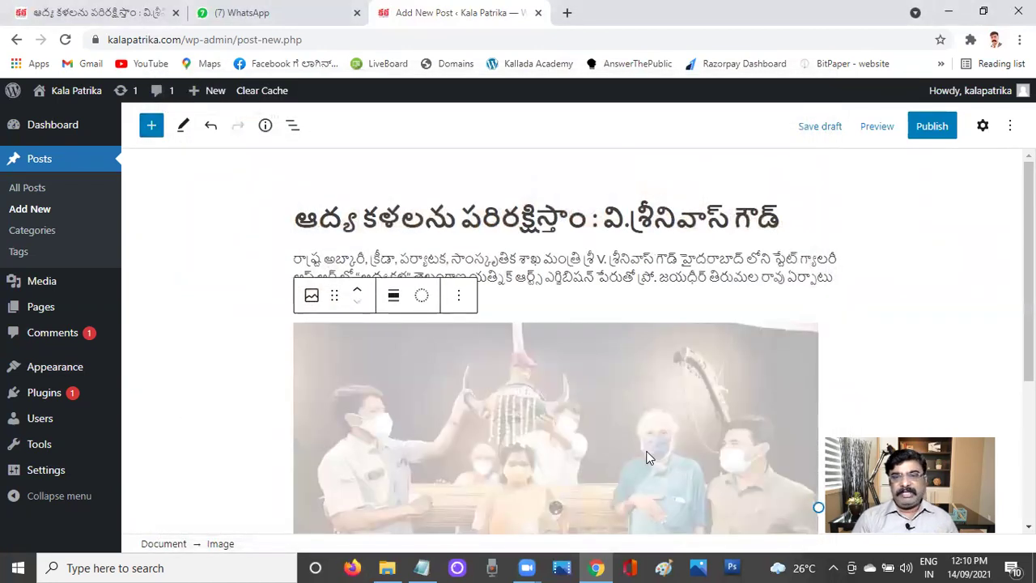
# Examine the uploaded picture in the post, from the title and first paragraph down to its caption area.
pyautogui.scroll(-1, 648, 454)
pyautogui.scroll(-2, 658, 409)
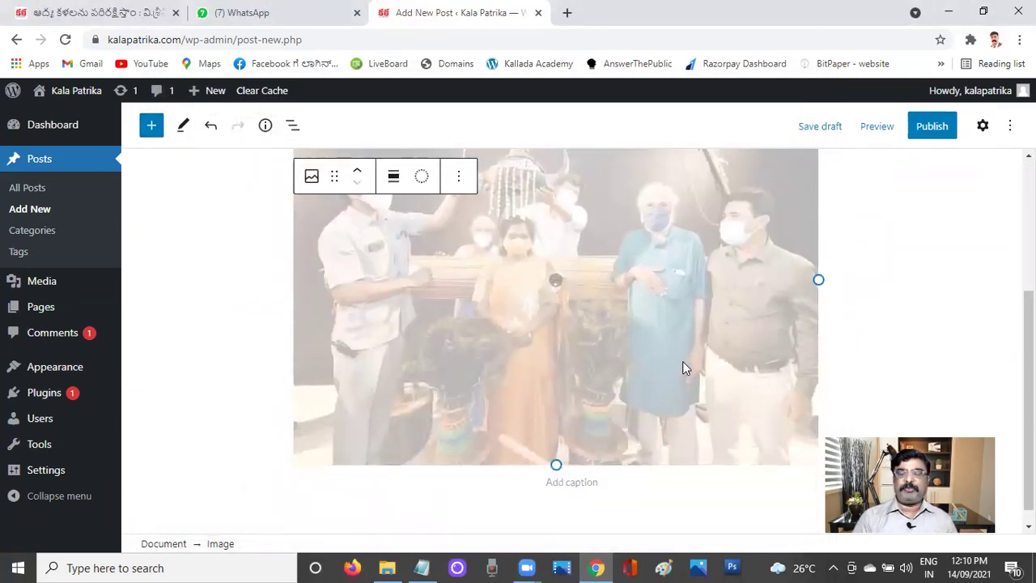
pyautogui.scroll(2, 657, 389)
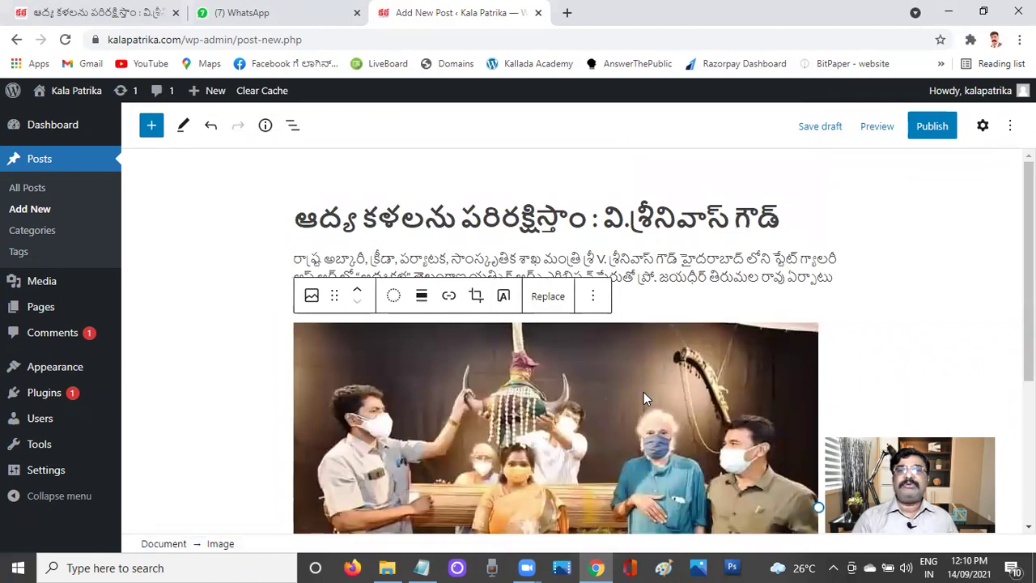
pyautogui.scroll(-3, 647, 392)
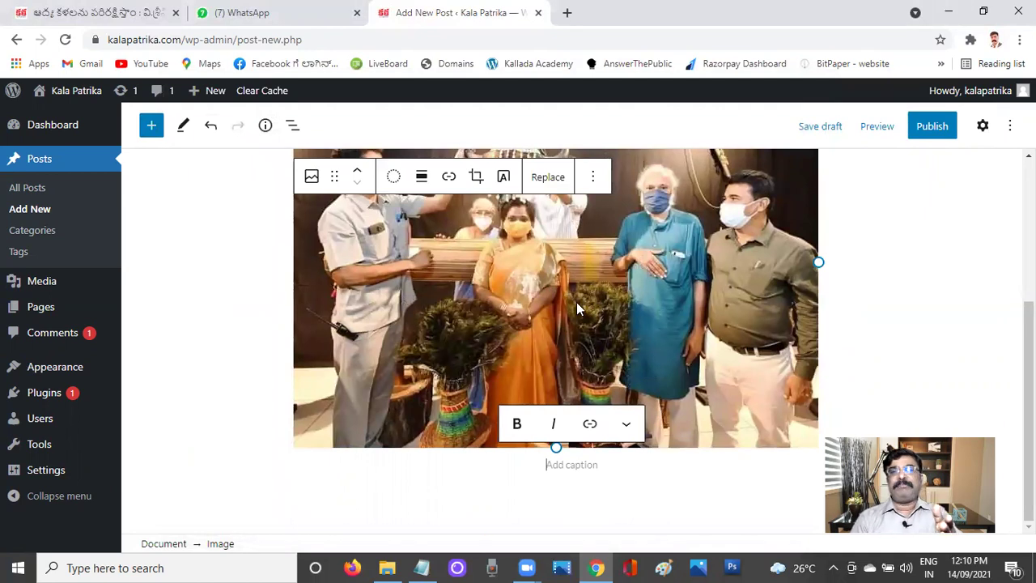
pyautogui.scroll(2, 593, 298)
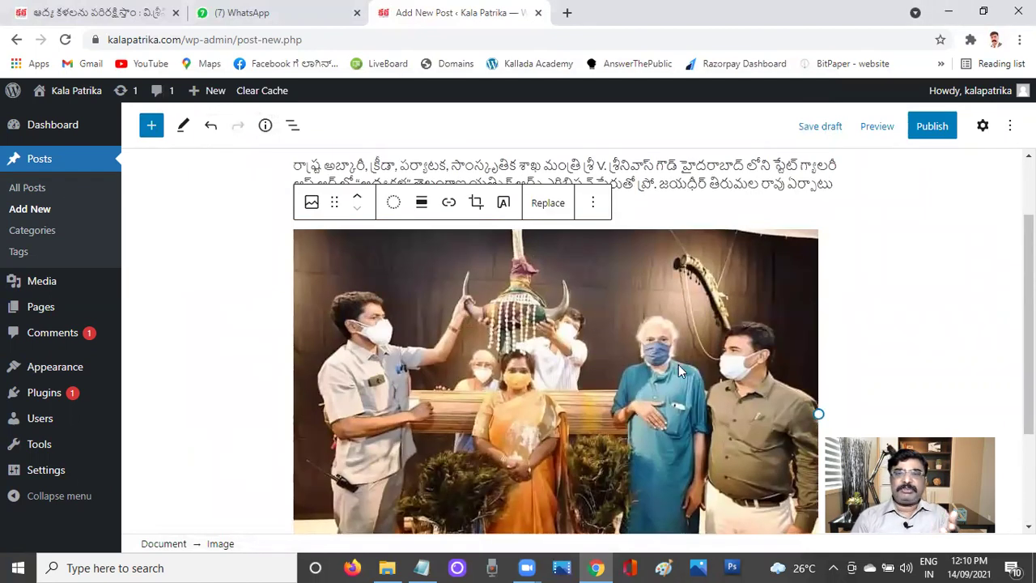
pyautogui.scroll(2, 704, 369)
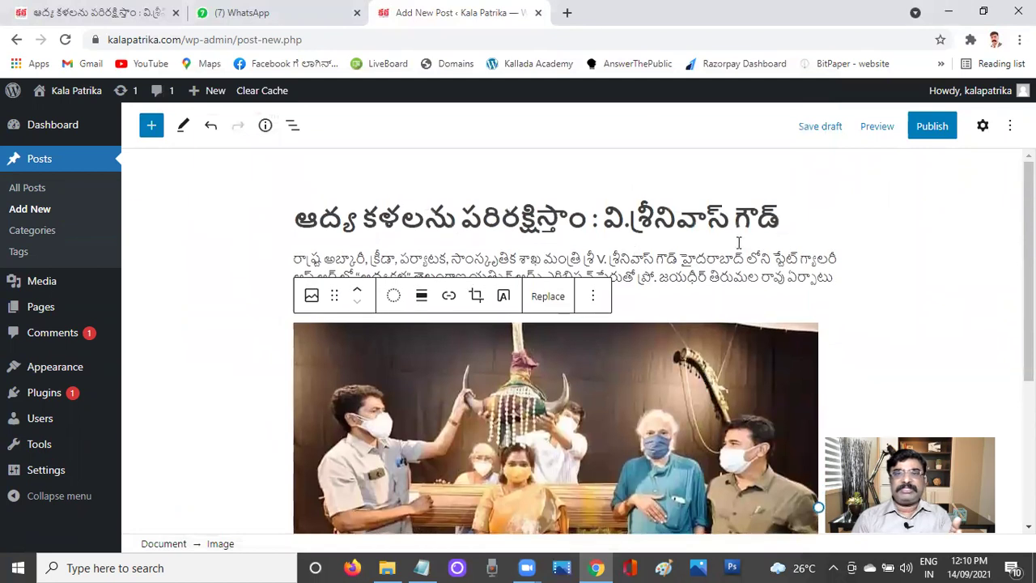
pyautogui.scroll(-3, 662, 369)
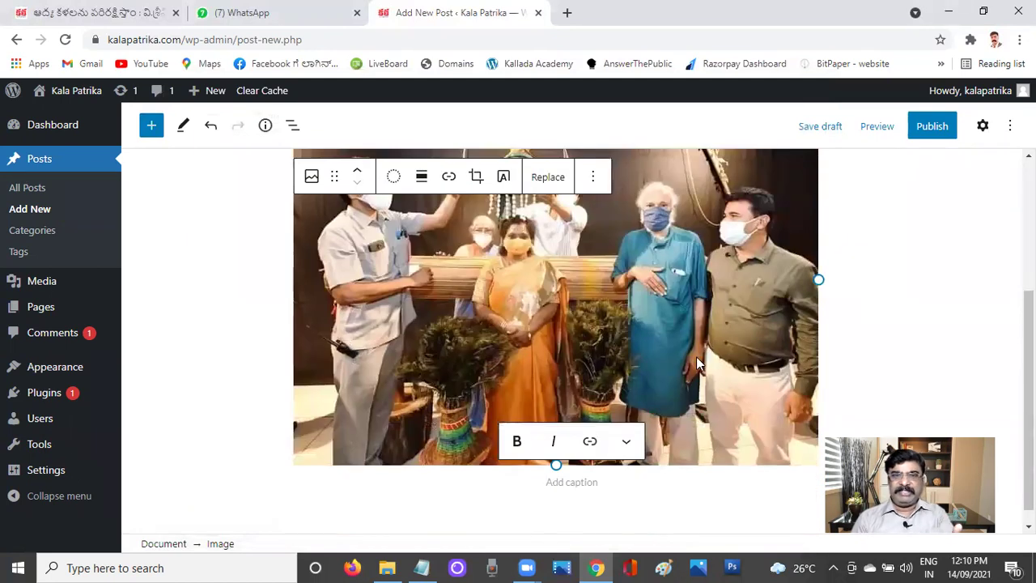
pyautogui.scroll(-1, 696, 356)
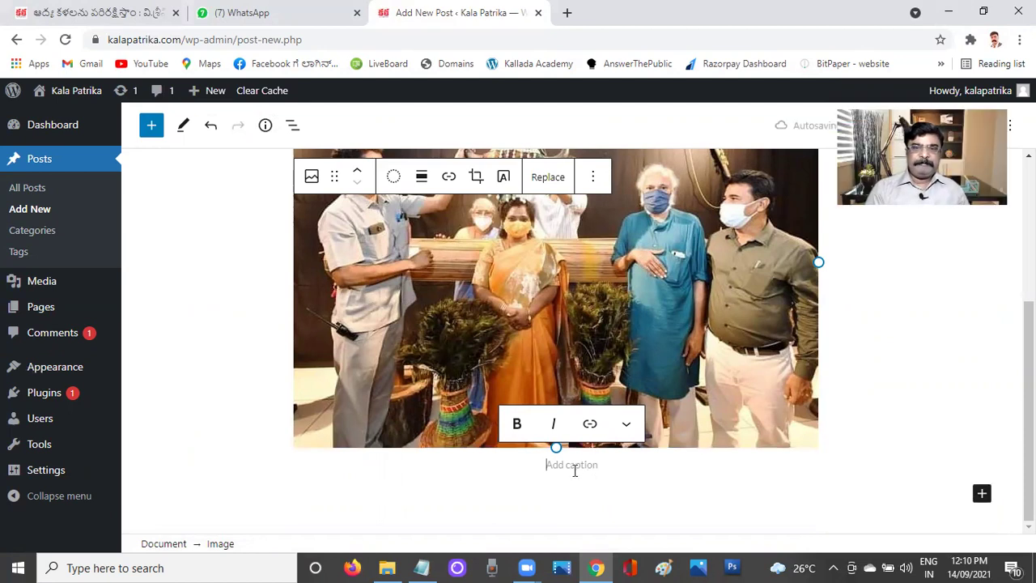
# Start a new block below the image and copy the article's second body paragraph from Notepad into it.
pyautogui.press('Return')
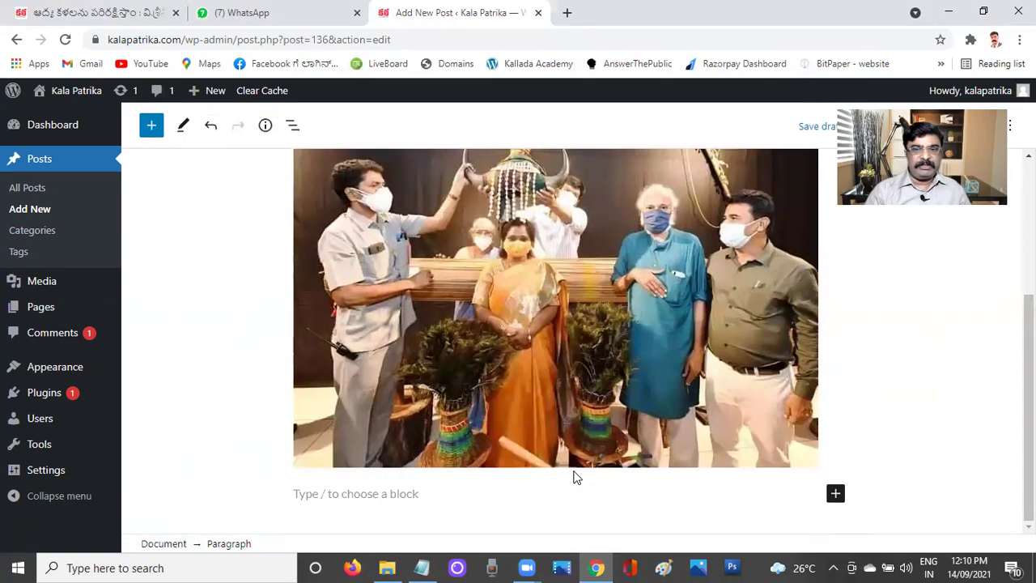
pyautogui.click(422, 567)
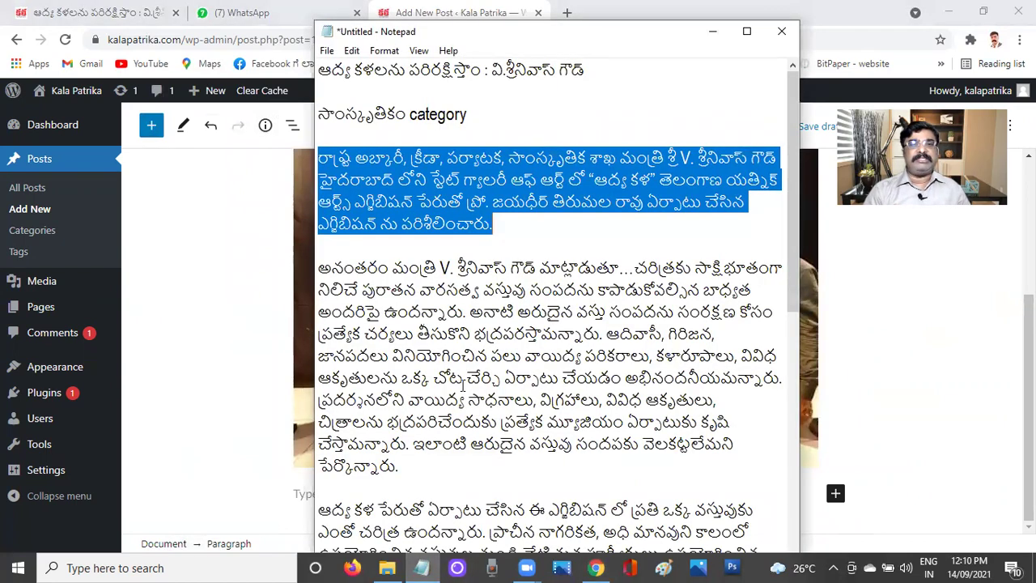
pyautogui.moveTo(317, 272); pyautogui.dragTo(438, 460)
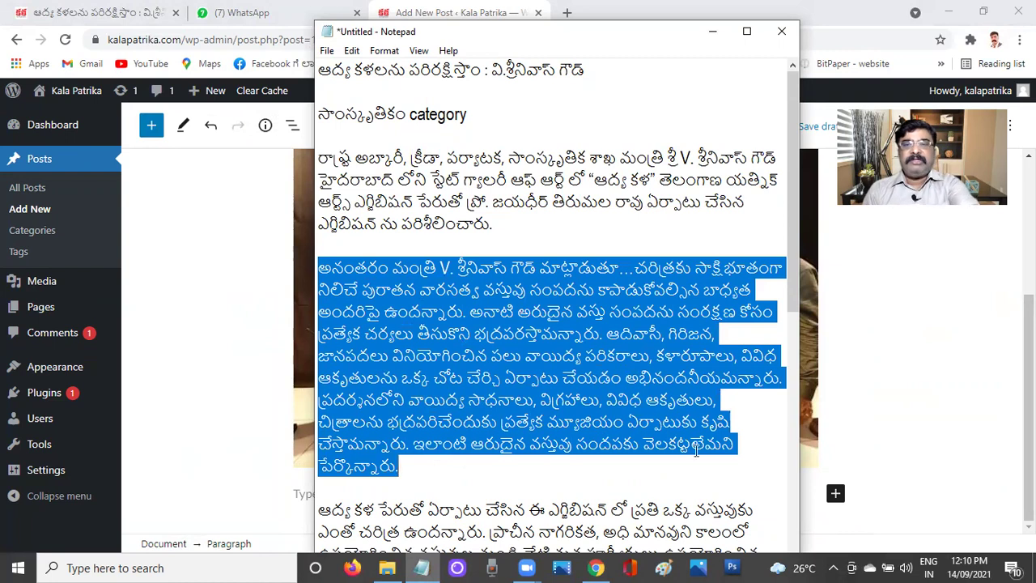
pyautogui.click(920, 450)
pyautogui.click(406, 494)
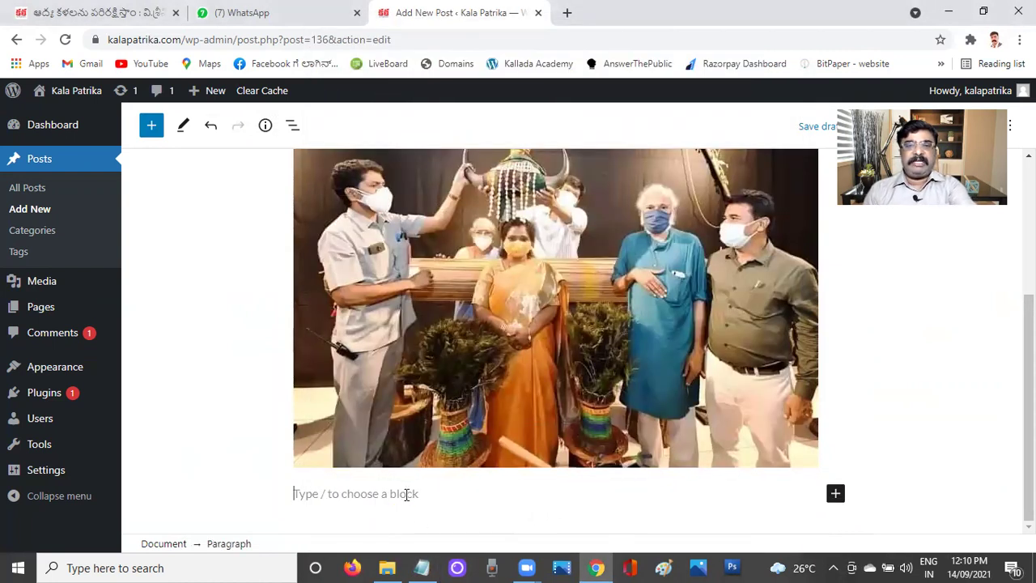
pyautogui.hotkey('ctrl', 'v')
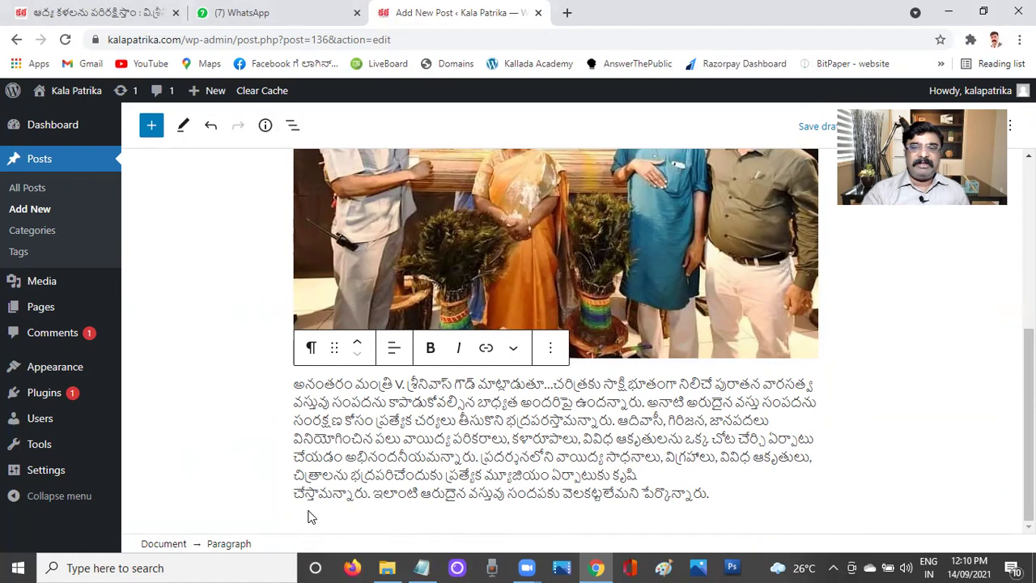
# Remove the stray line break inside the second body paragraph and start an empty block below it.
pyautogui.press('BackSpace')
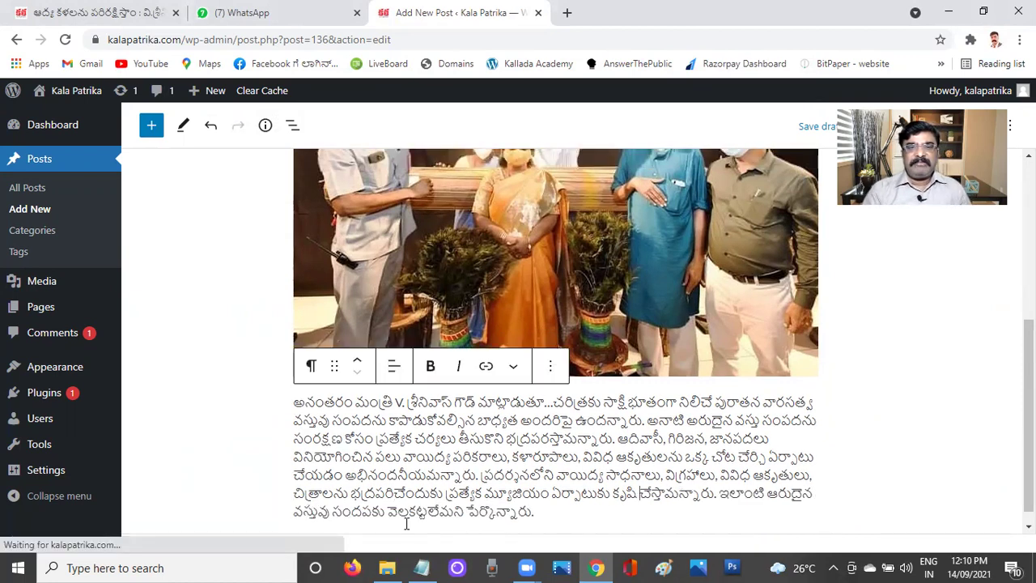
pyautogui.scroll(-1, 570, 495)
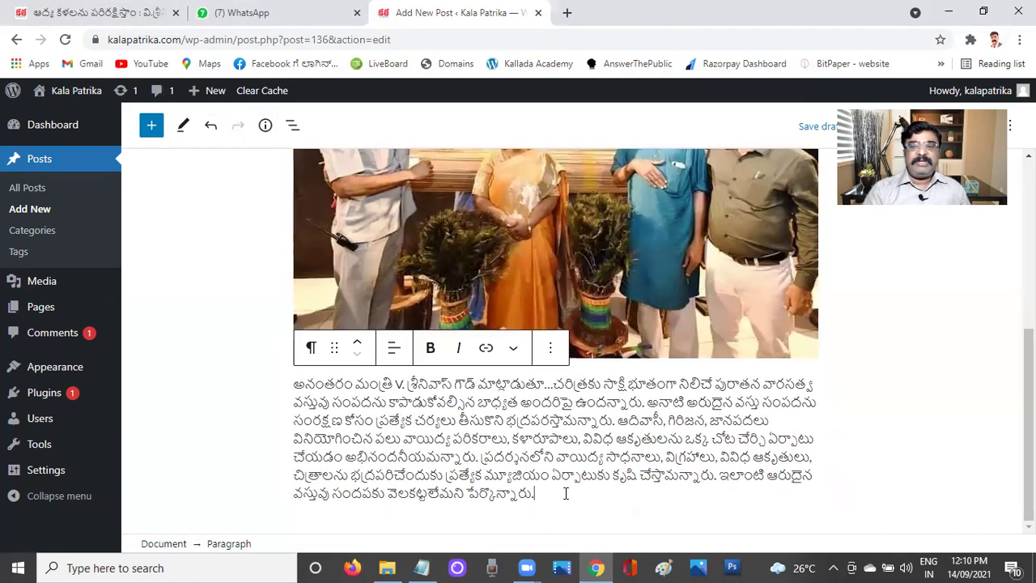
pyautogui.click(566, 494)
pyautogui.press('Return')
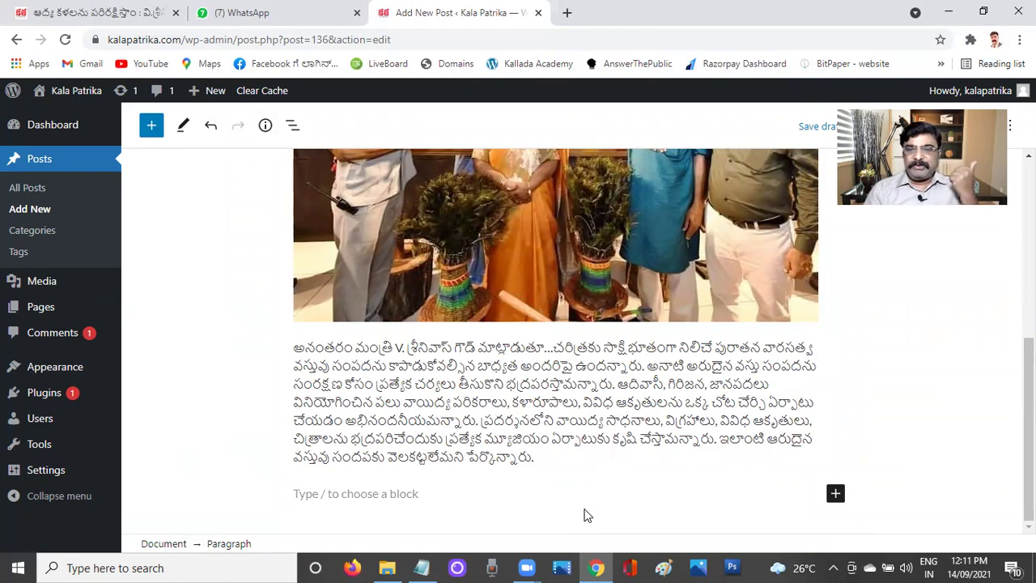
# Copy the article's third body paragraph from Notepad into the empty block below the second body paragraph.
pyautogui.click(429, 566)
pyautogui.scroll(-3, 512, 488)
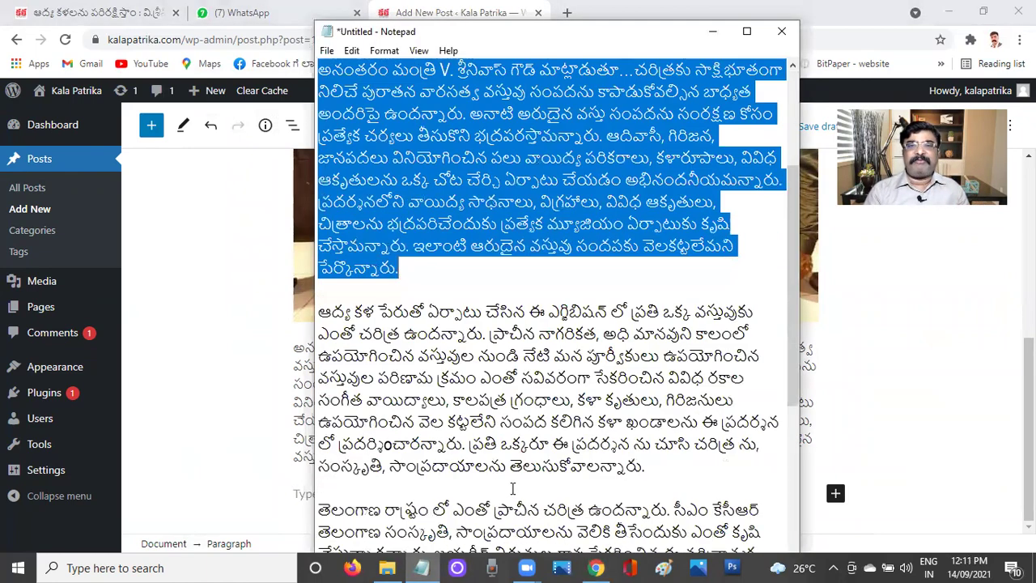
pyautogui.scroll(-3, 511, 488)
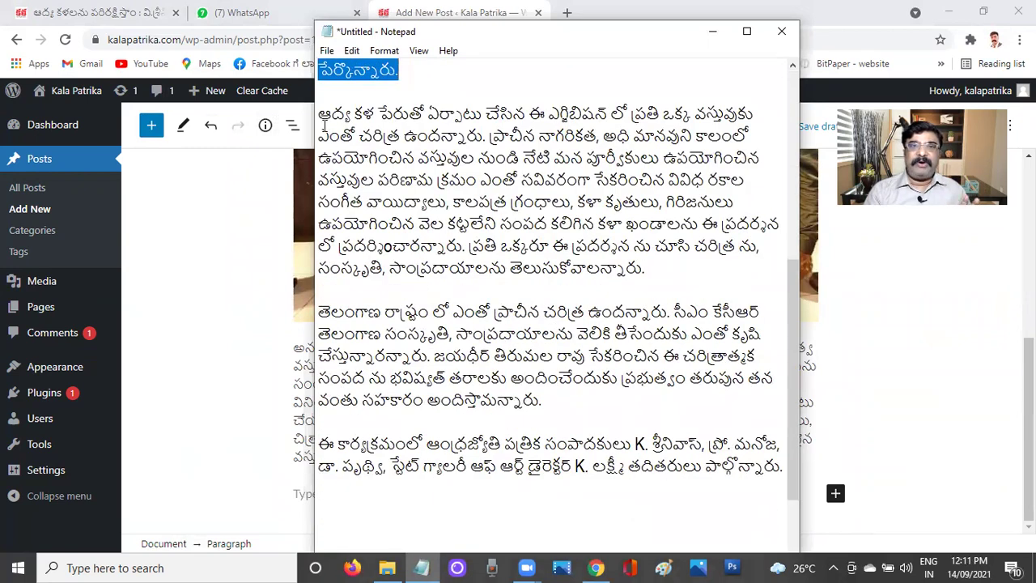
pyautogui.moveTo(321, 114); pyautogui.dragTo(684, 278)
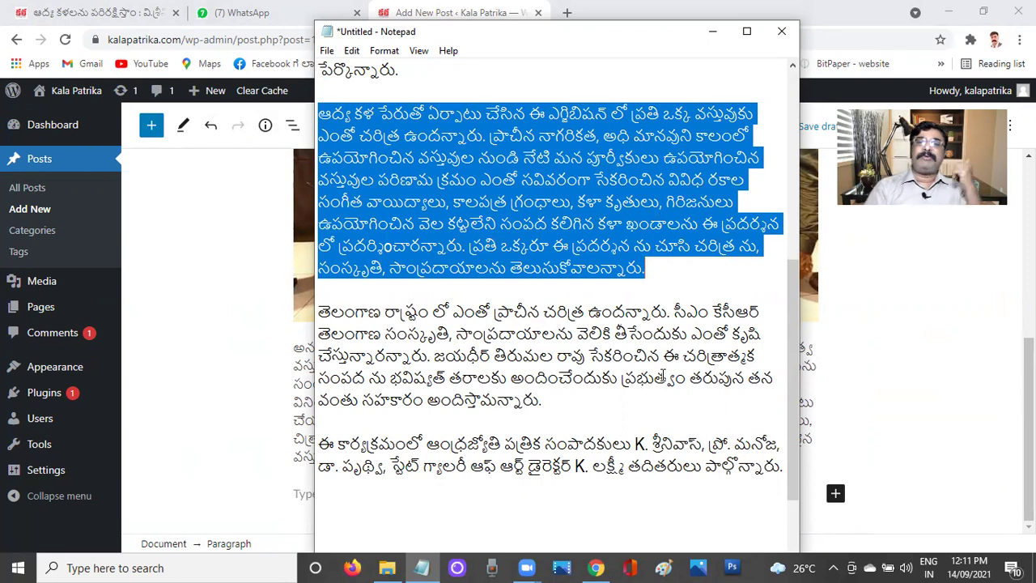
pyautogui.click(904, 418)
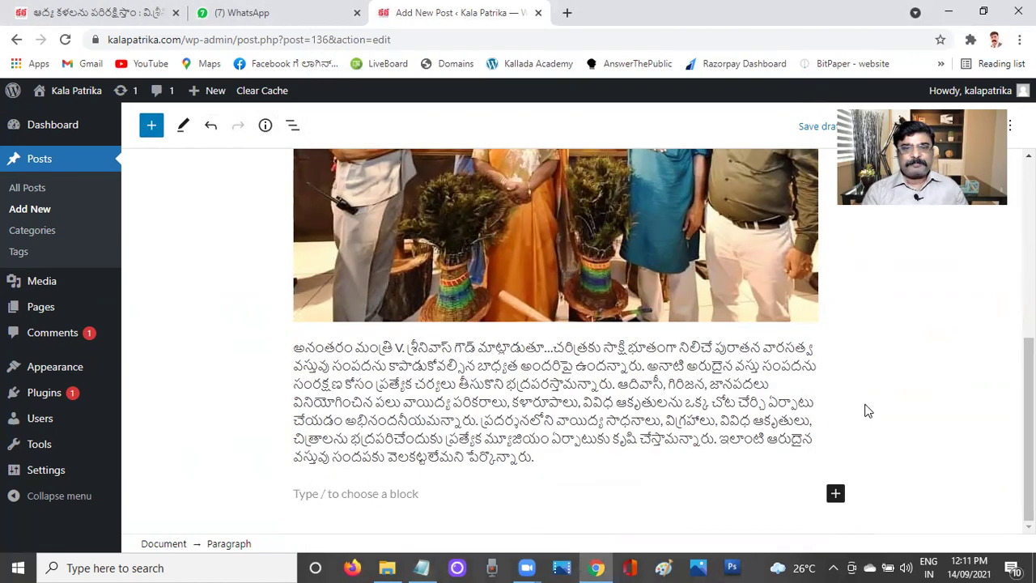
pyautogui.click(403, 495)
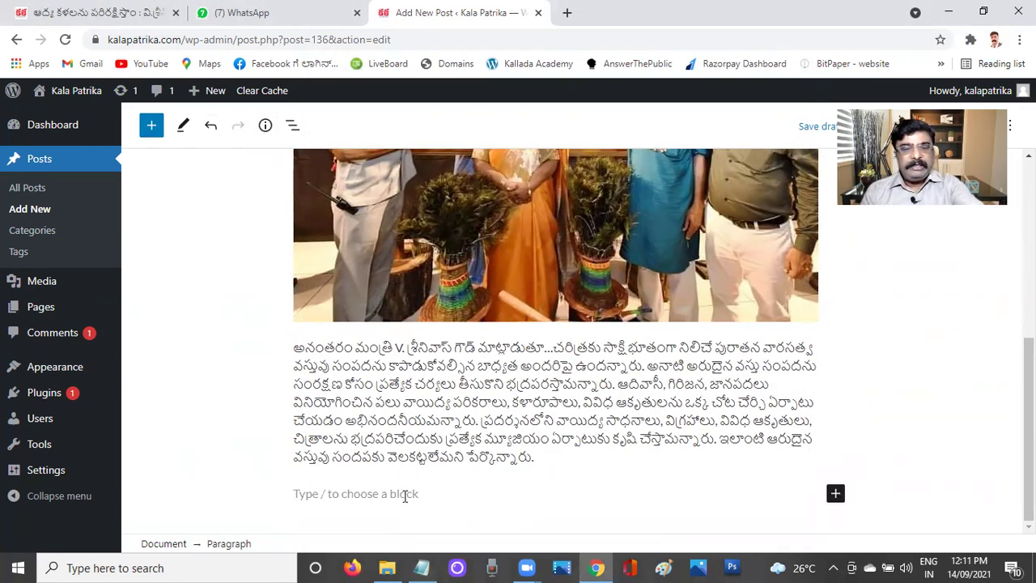
pyautogui.hotkey('ctrl', 'v')
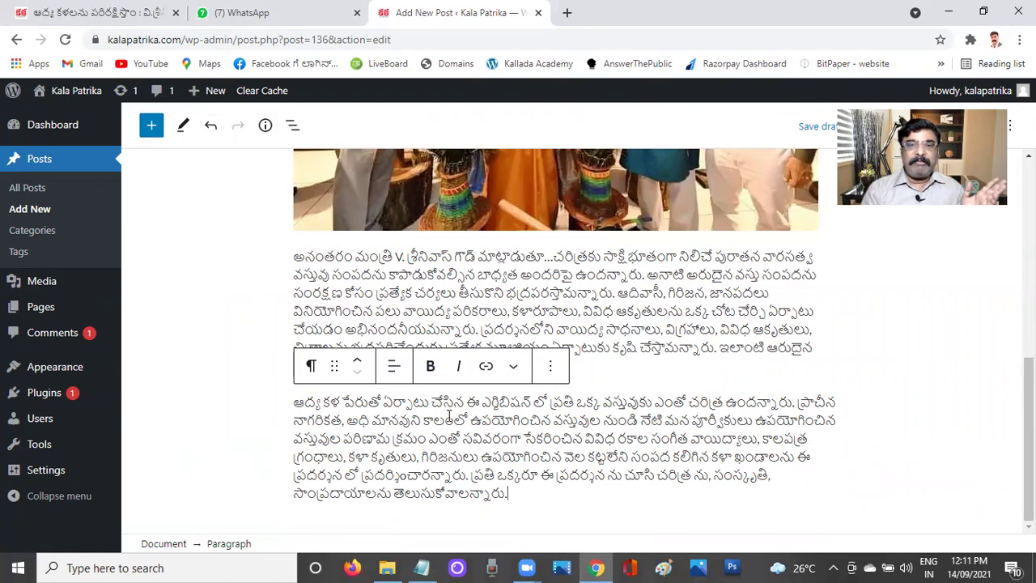
# Try bold and then italic on the word కాలంలో in the third body paragraph, removing each format again.
pyautogui.doubleClick(435, 415)
pyautogui.click(429, 366)
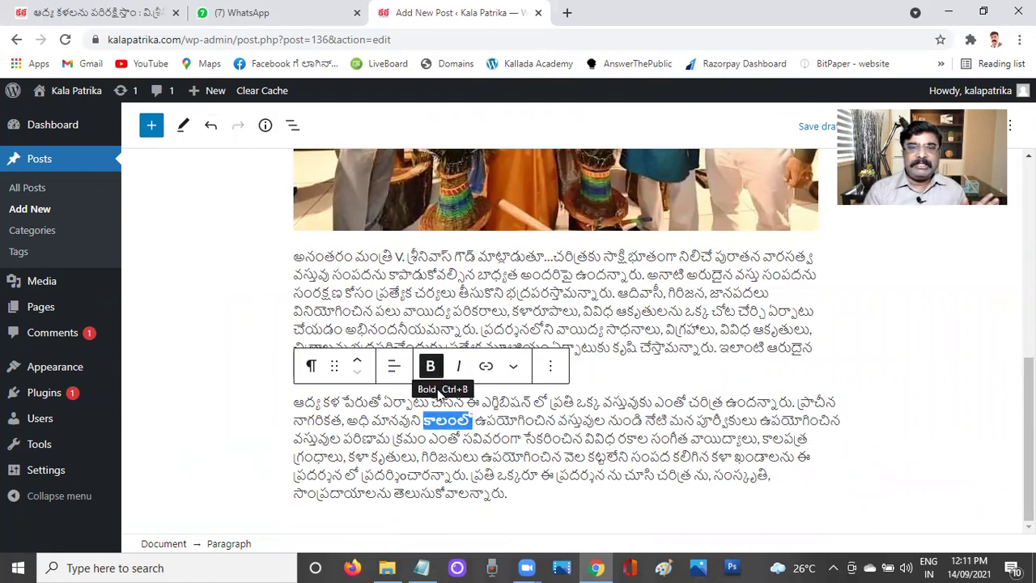
pyautogui.click(430, 366)
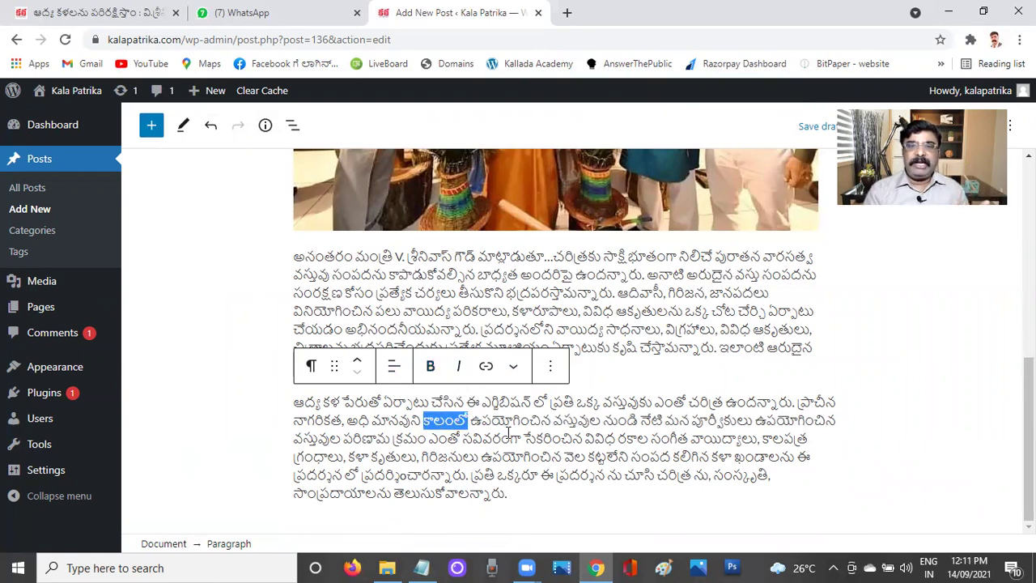
pyautogui.click(459, 365)
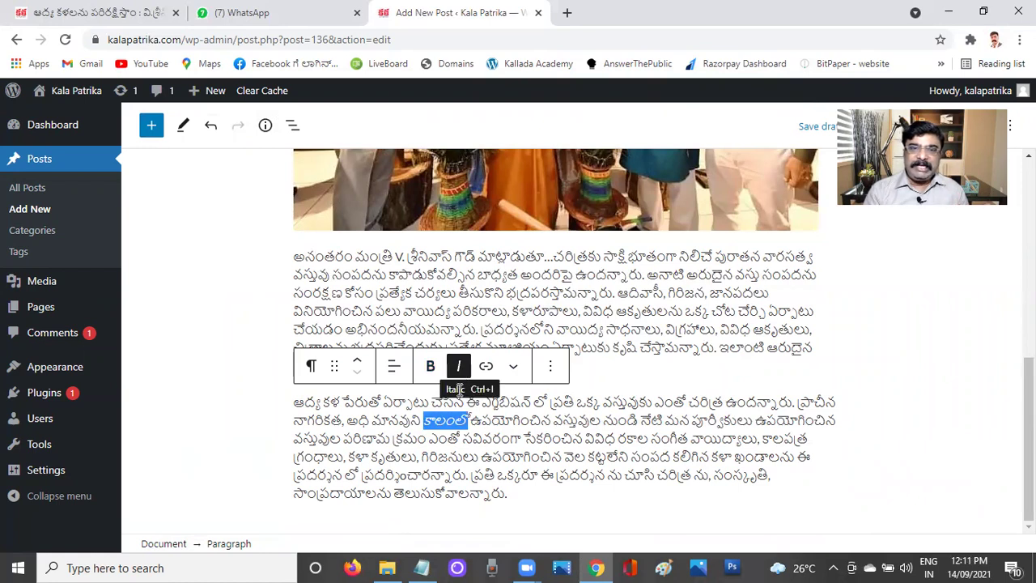
pyautogui.click(459, 366)
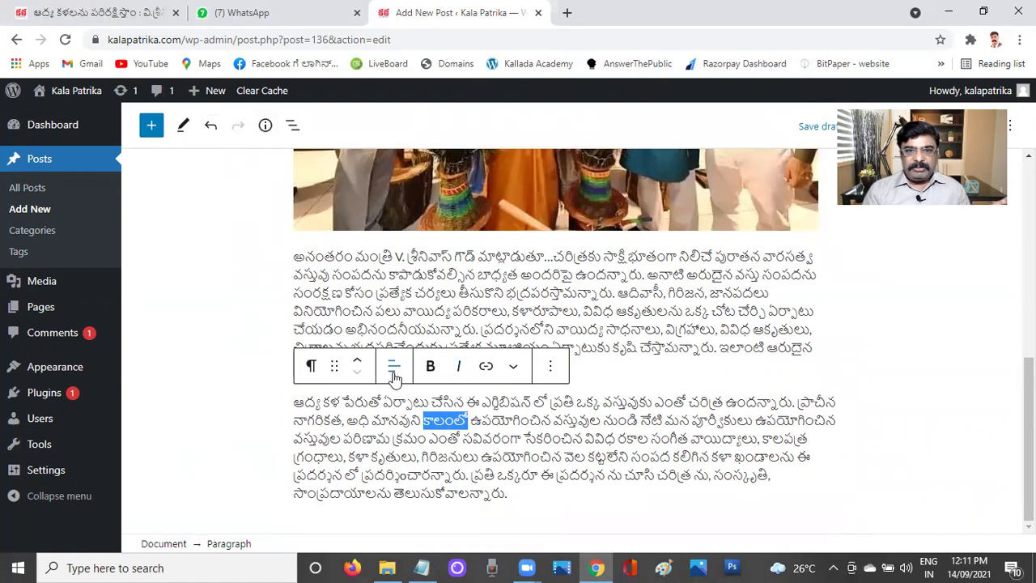
# Examine the third body paragraph's text alignment choices, link entry and additional text formatting options.
pyautogui.click(394, 369)
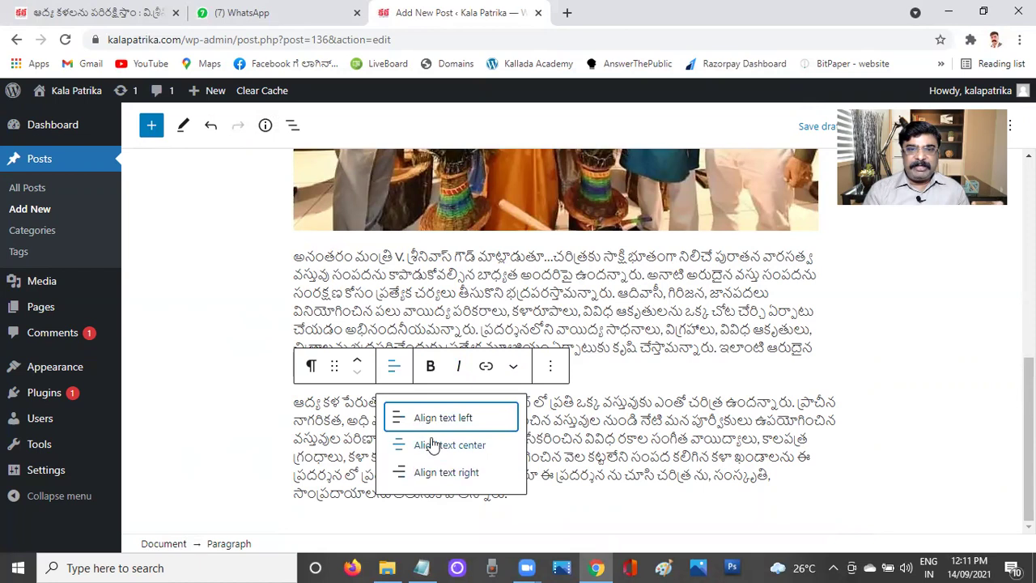
pyautogui.click(554, 442)
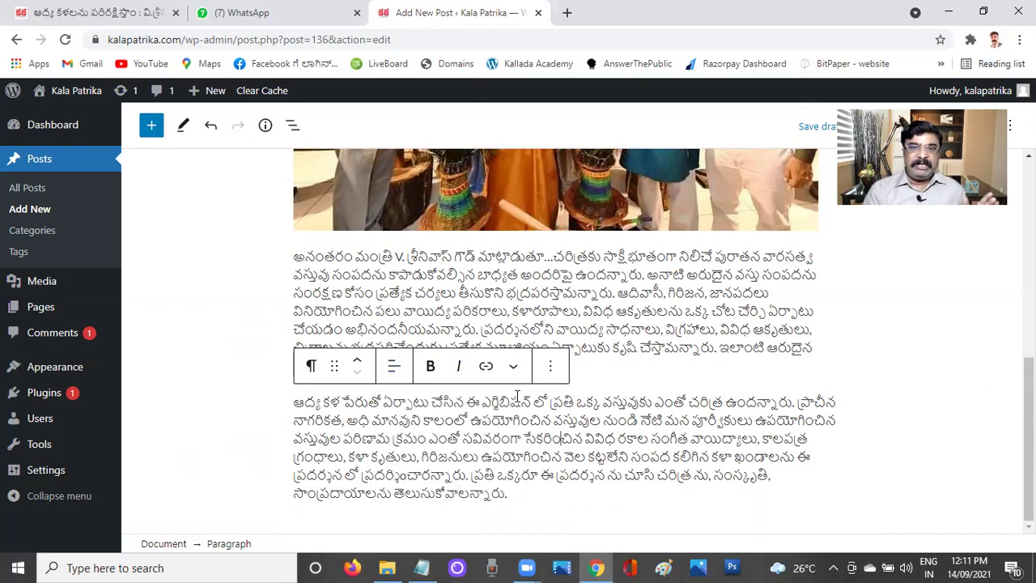
pyautogui.moveTo(473, 438); pyautogui.dragTo(560, 438)
pyautogui.click(485, 365)
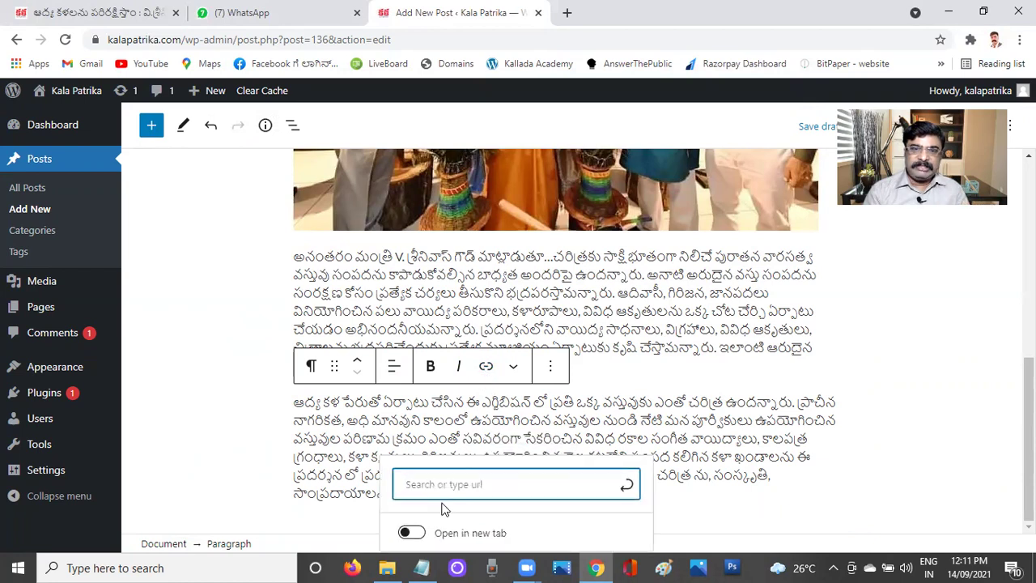
pyautogui.click(542, 442)
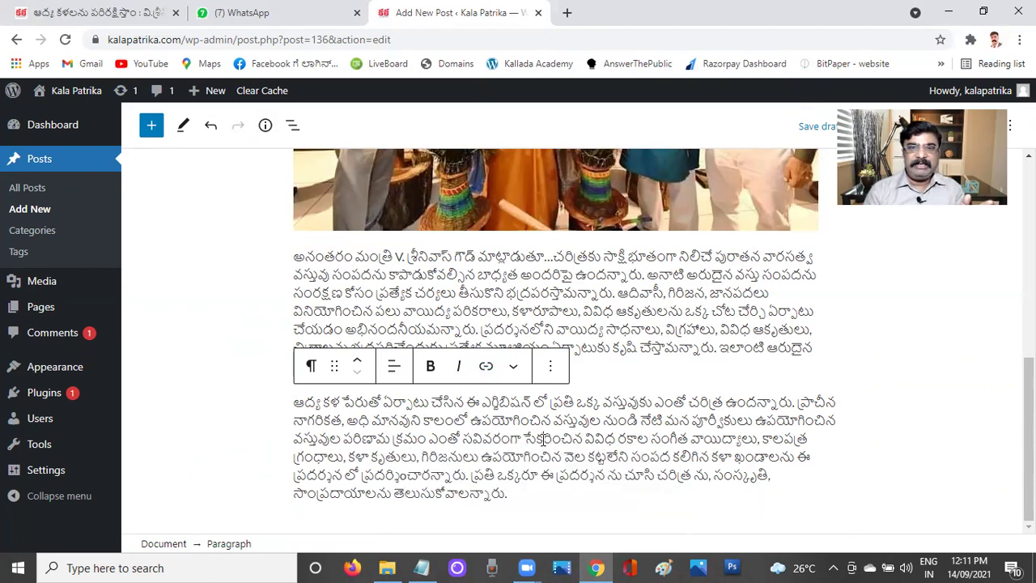
pyautogui.click(514, 369)
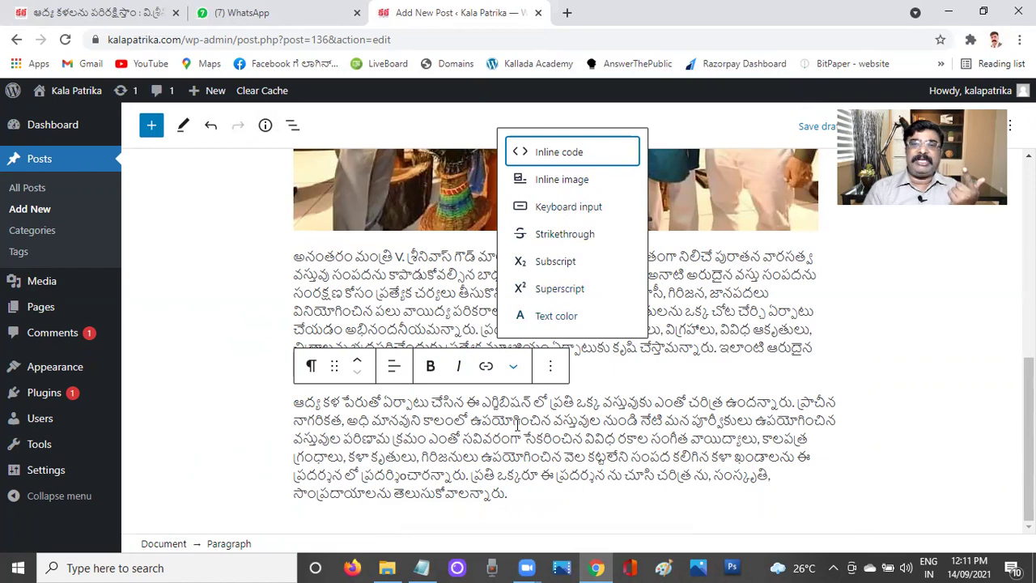
# Colour a phrase in the second line of the third body paragraph orange, and undo the colour change.
pyautogui.click(460, 424)
pyautogui.moveTo(455, 420); pyautogui.dragTo(562, 421)
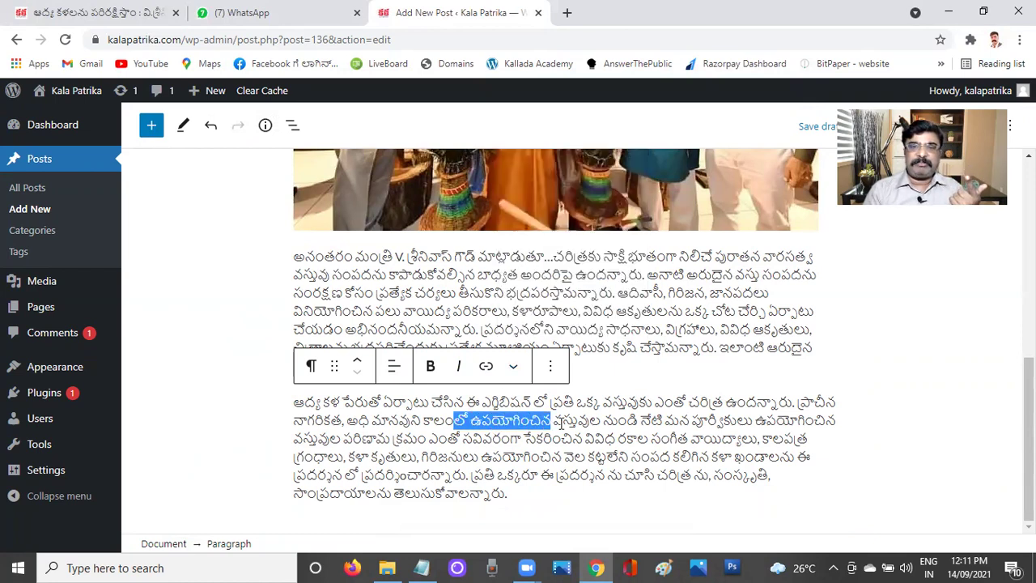
pyautogui.click(513, 366)
pyautogui.click(555, 317)
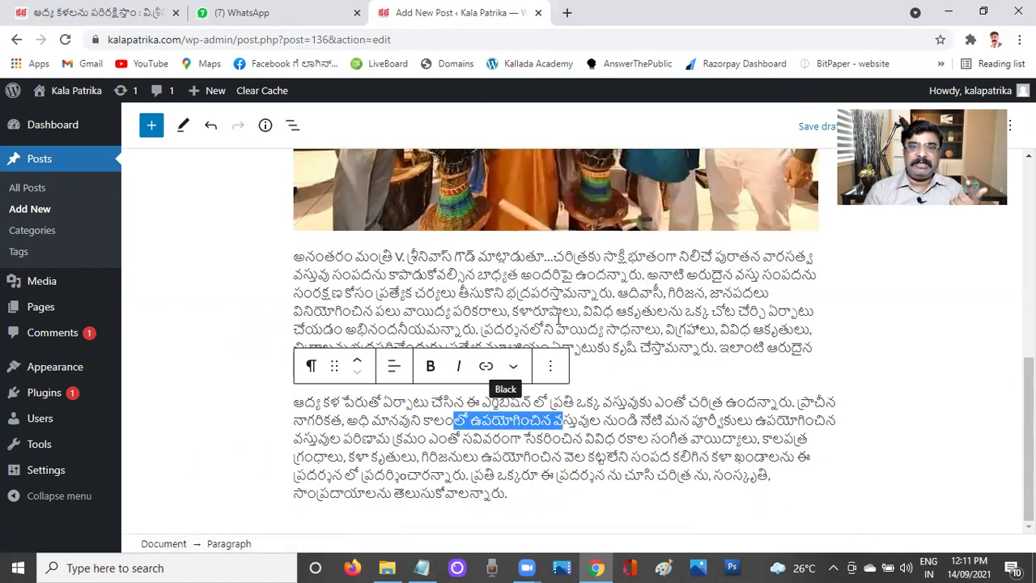
pyautogui.click(448, 321)
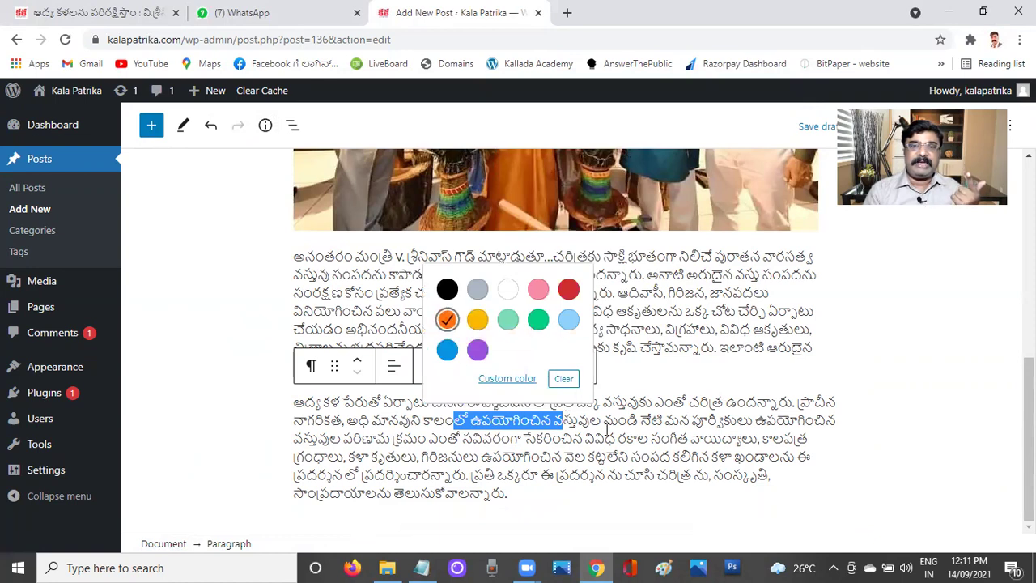
pyautogui.click(607, 424)
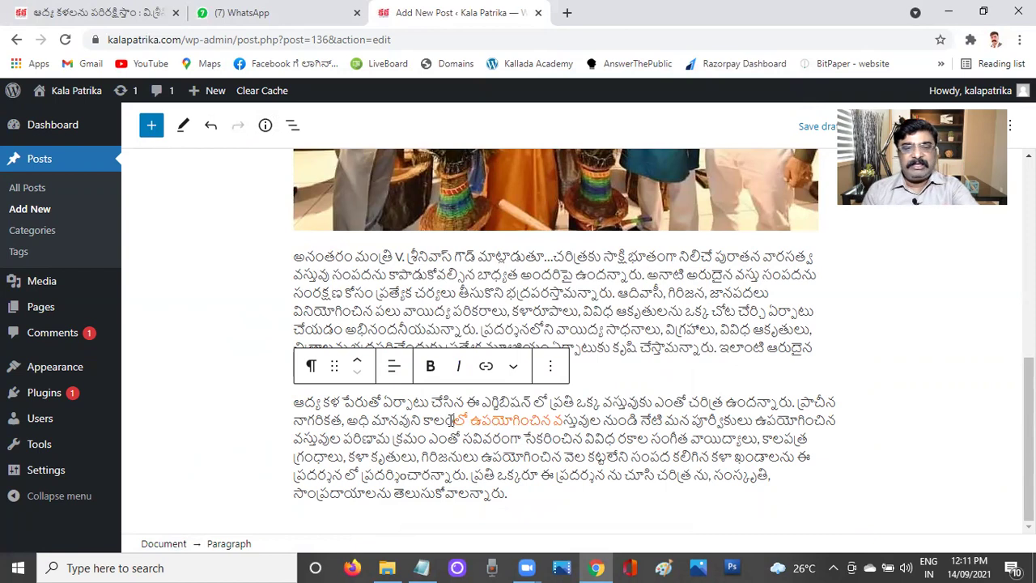
pyautogui.hotkey('ctrl', 'z')
# Insert a Gallery block below the third body paragraph and upload pictures 2 to 7 from the Desktop's kalapatrika folder.
pyautogui.click(554, 458)
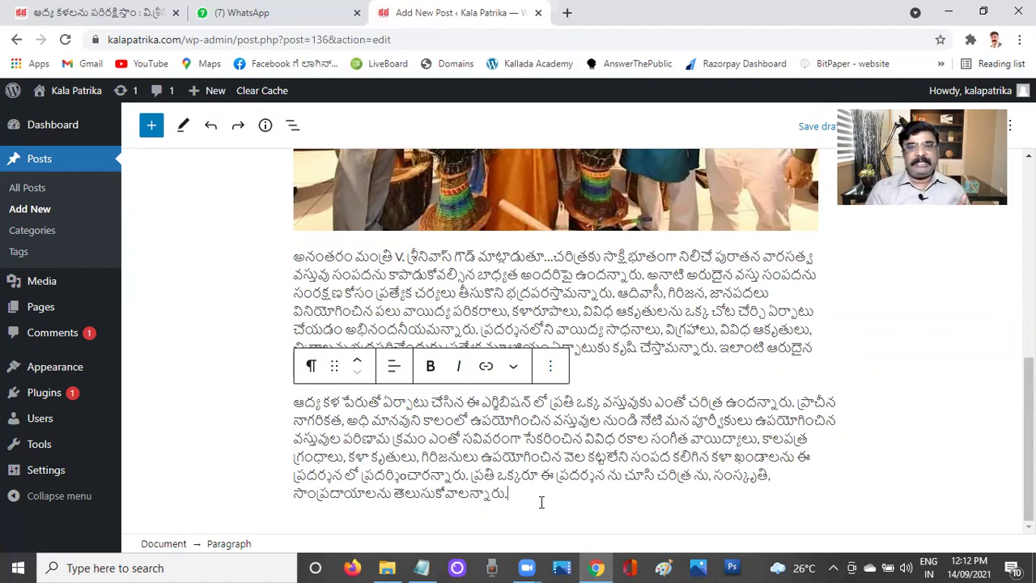
pyautogui.press('Return')
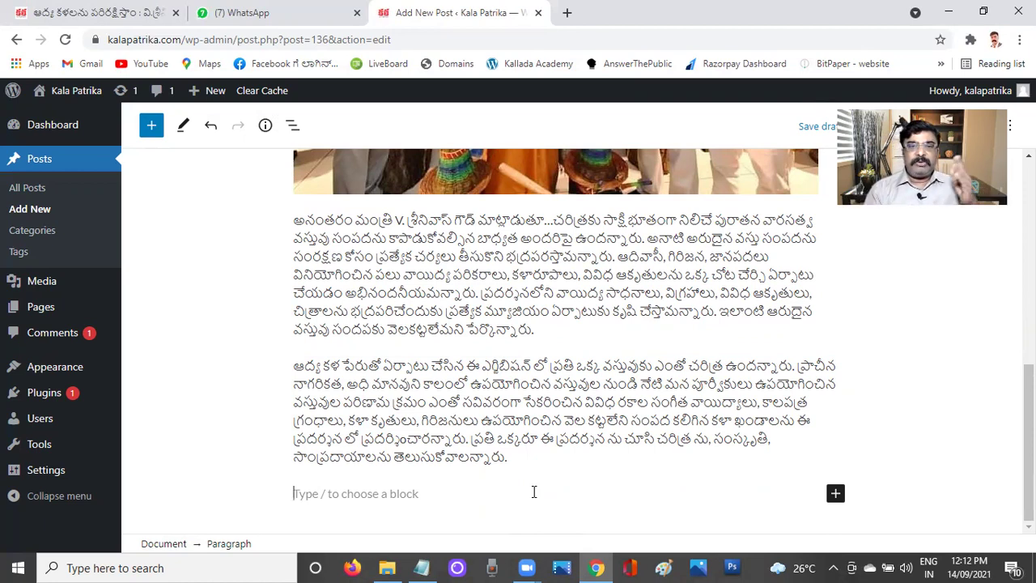
pyautogui.click(836, 493)
pyautogui.click(649, 402)
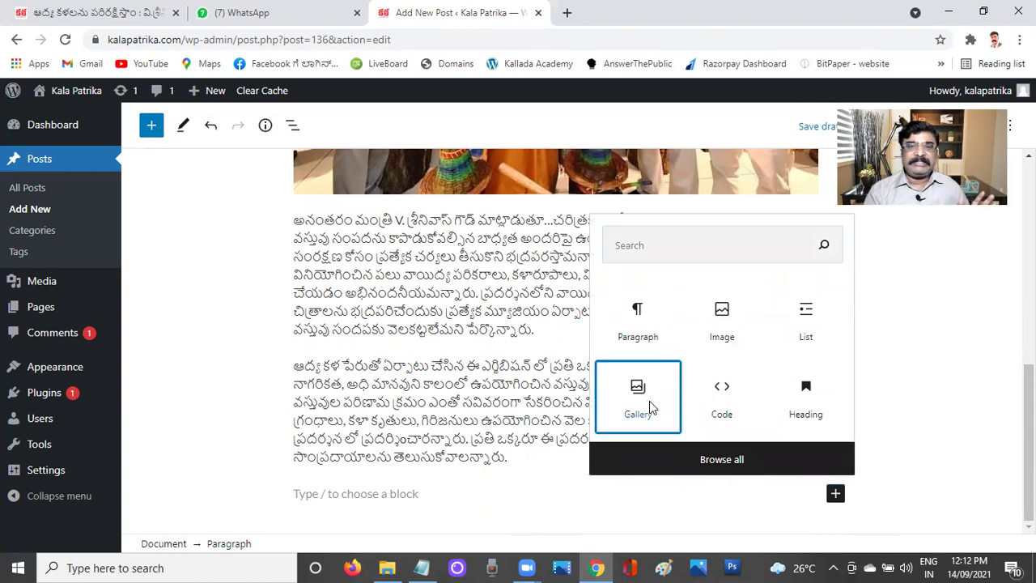
pyautogui.click(326, 487)
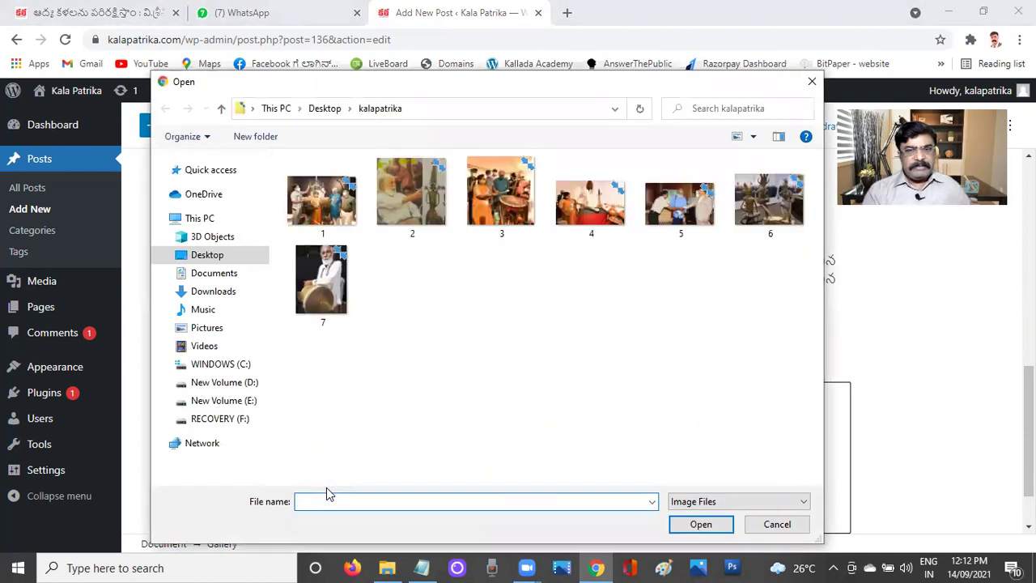
pyautogui.click(420, 205)
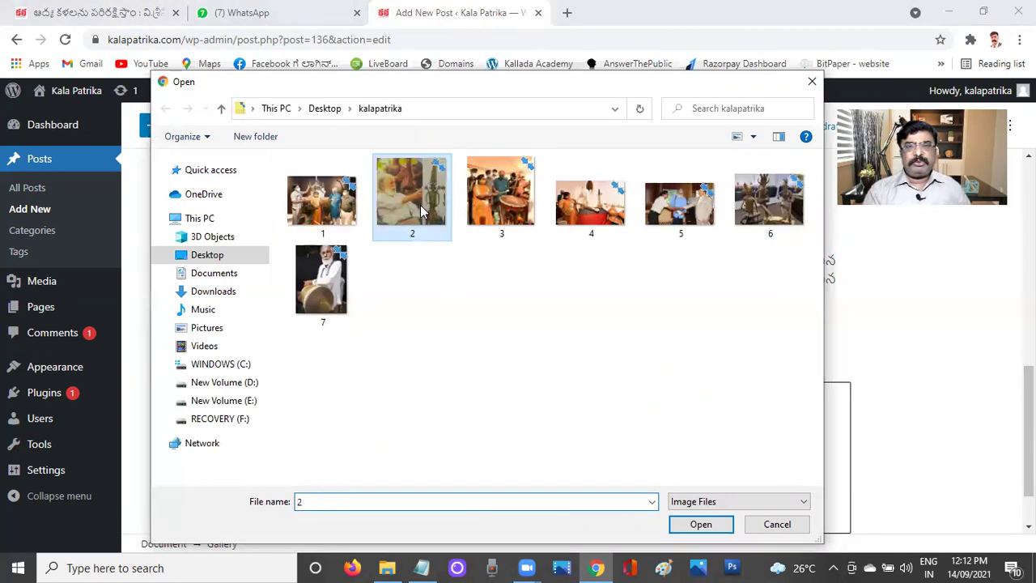
pyautogui.keyDown('shift'); pyautogui.click(338, 311); pyautogui.keyUp('shift')
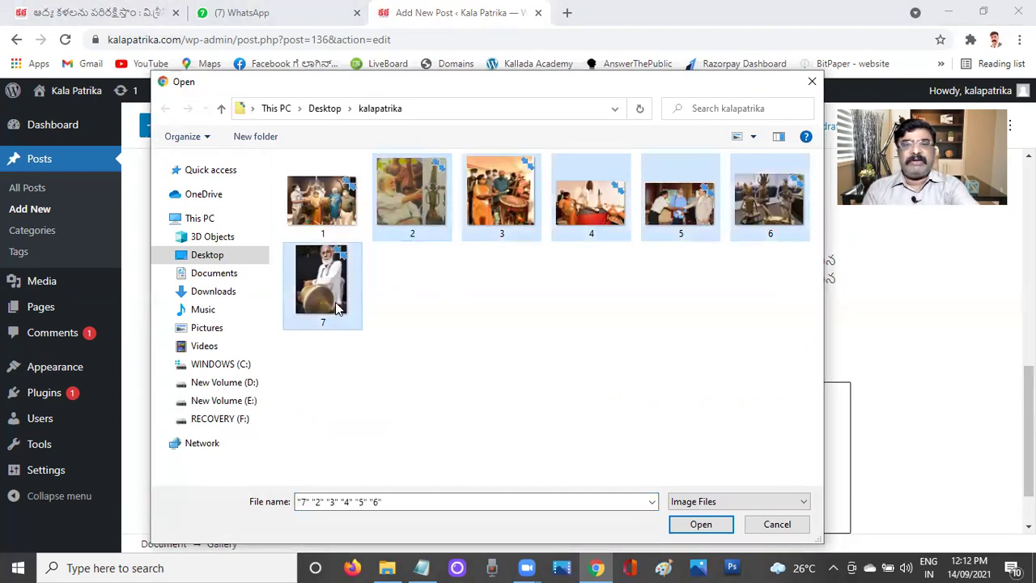
pyautogui.click(699, 524)
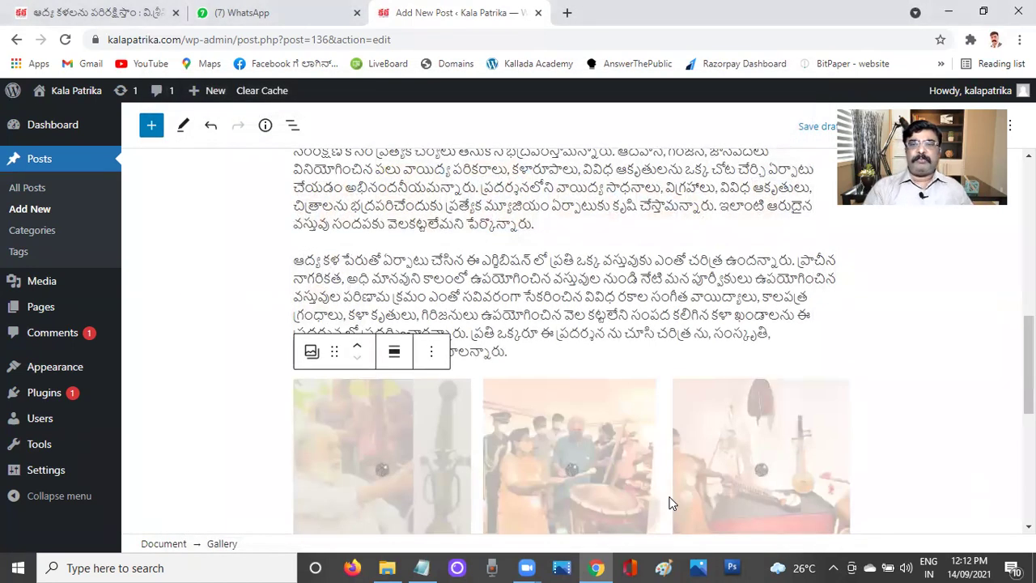
# Examine the uploaded gallery pictures, the option for adding more images and the gallery caption area.
pyautogui.scroll(-5, 676, 399)
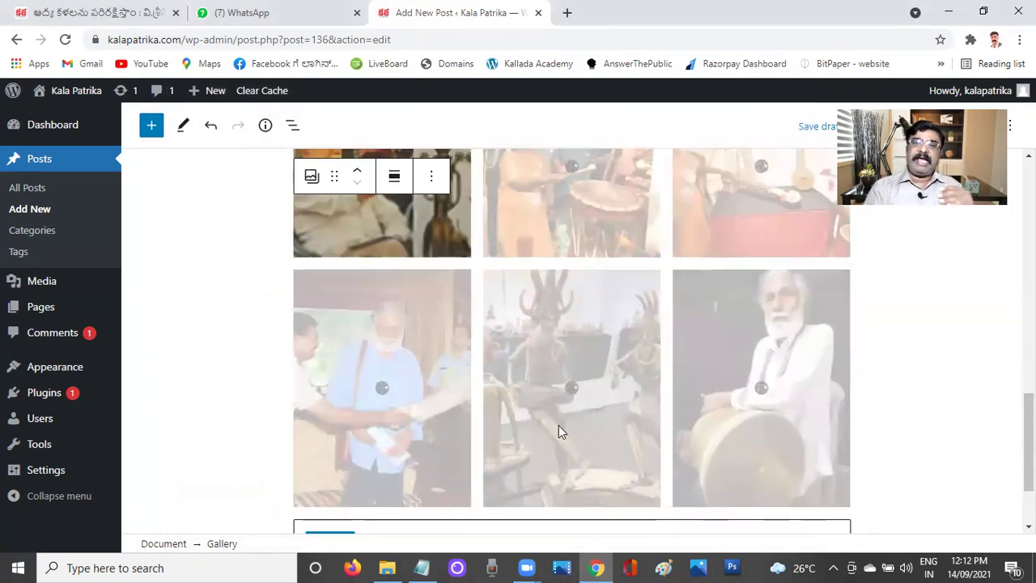
pyautogui.scroll(-2, 565, 422)
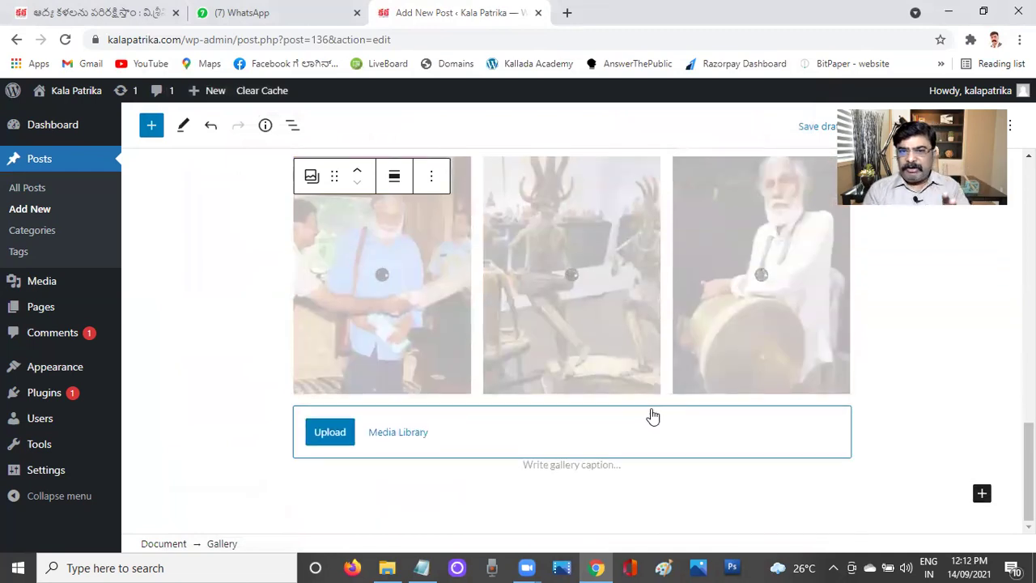
pyautogui.click(326, 440)
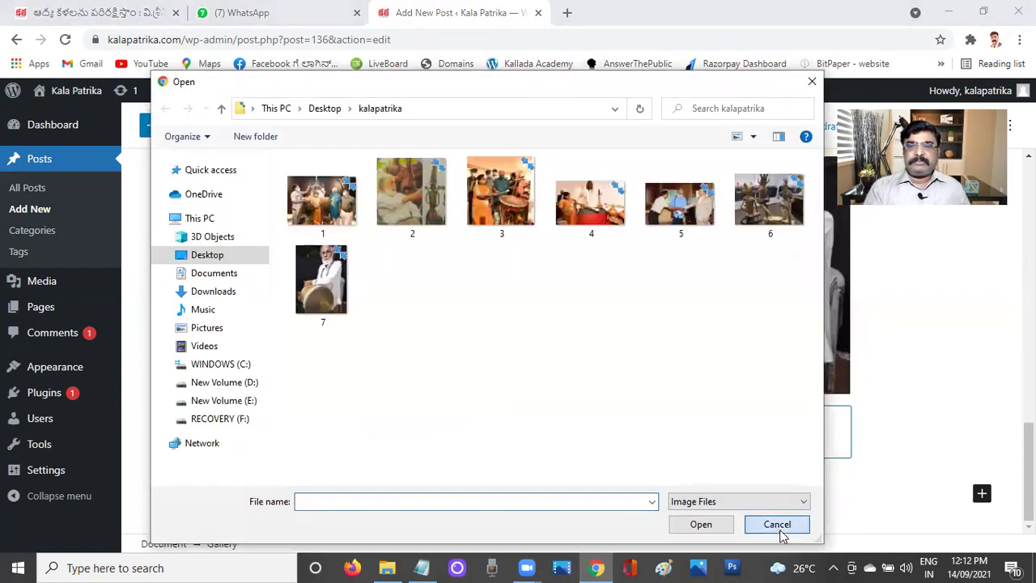
pyautogui.click(777, 525)
pyautogui.scroll(4, 884, 372)
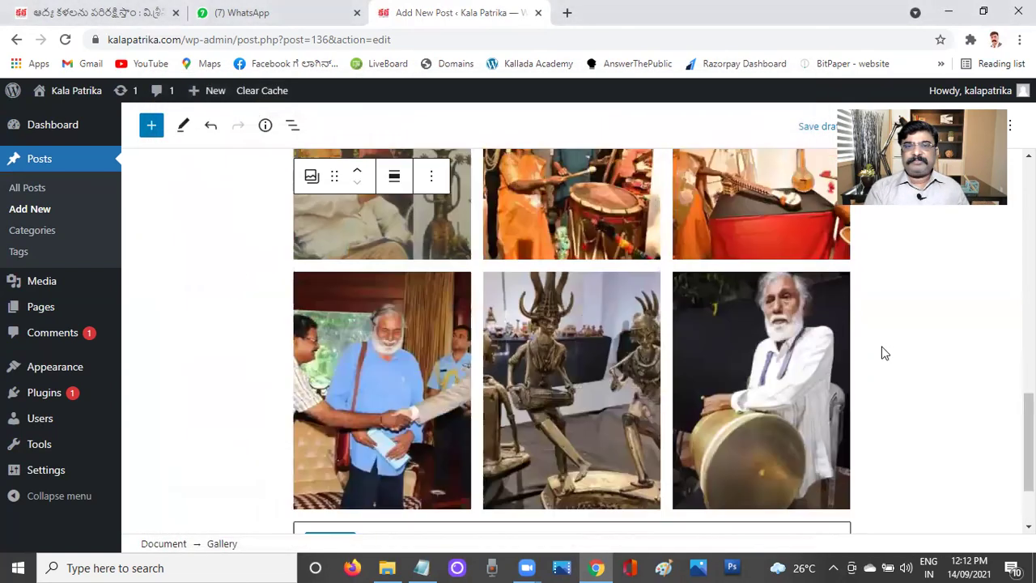
pyautogui.scroll(-4, 811, 340)
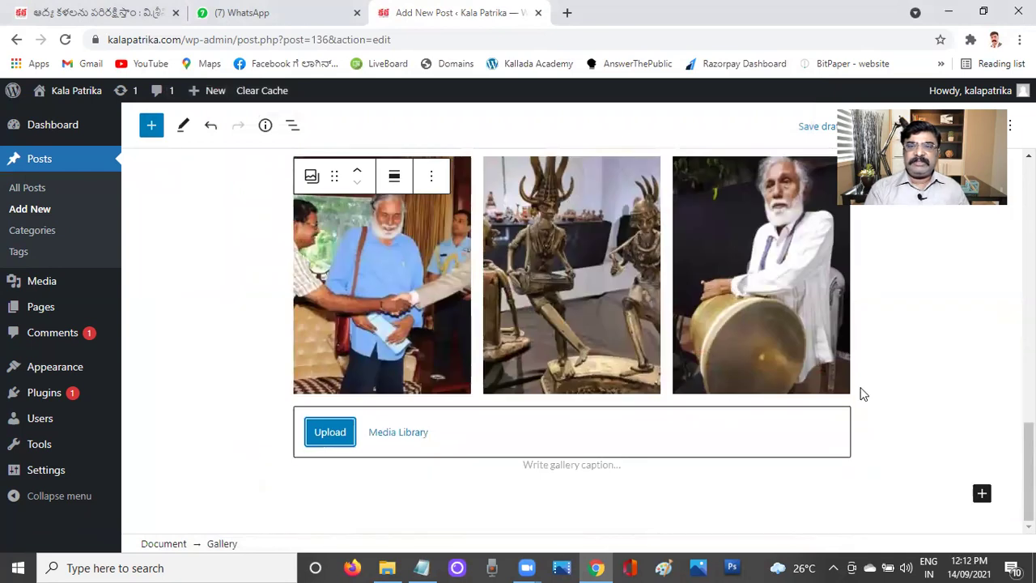
pyautogui.click(732, 482)
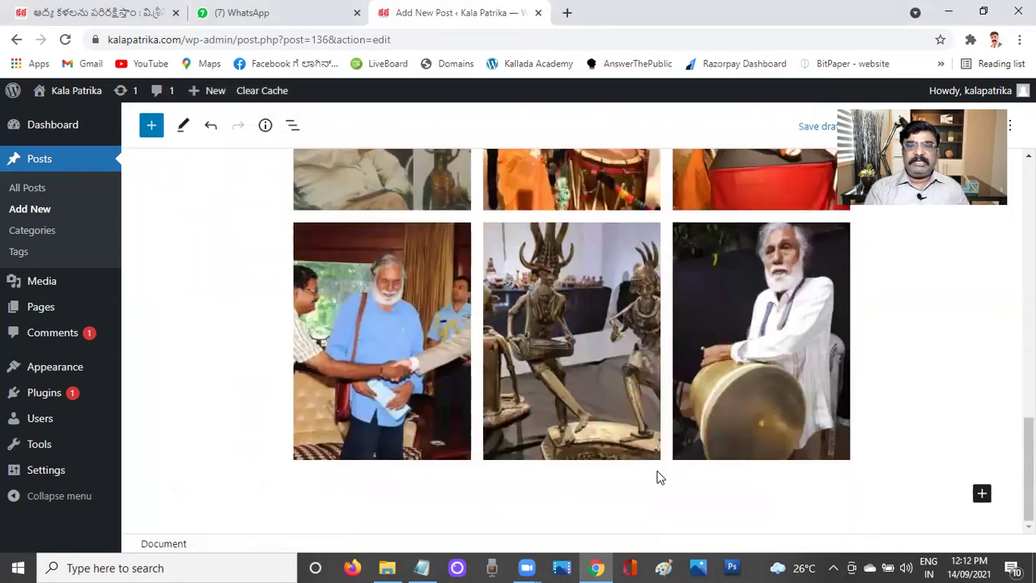
pyautogui.click(628, 476)
pyautogui.scroll(-1, 640, 498)
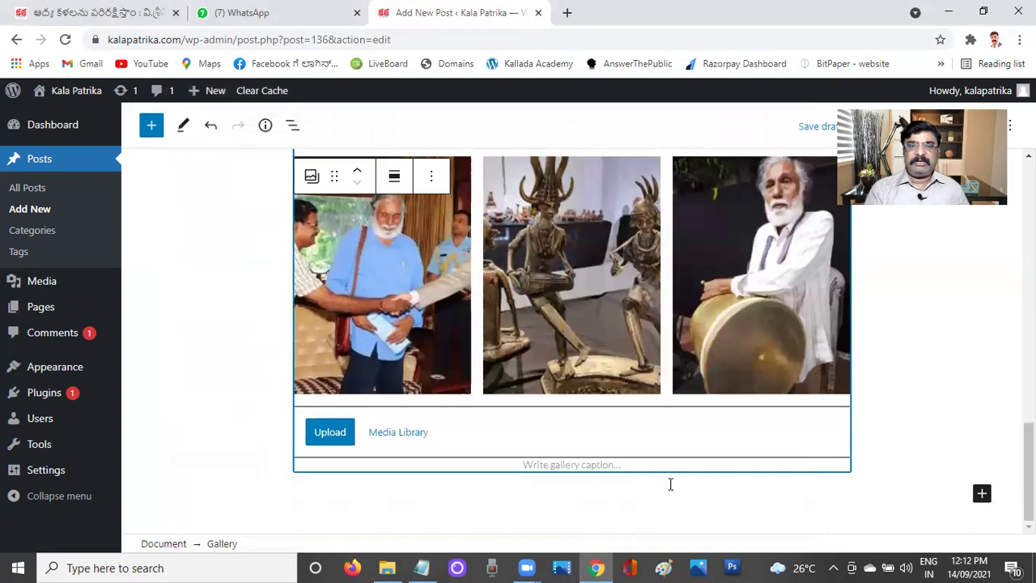
# Add a paragraph below the gallery containing the article's fourth body paragraph, copied from the Notepad text.
pyautogui.click(982, 493)
pyautogui.click(789, 333)
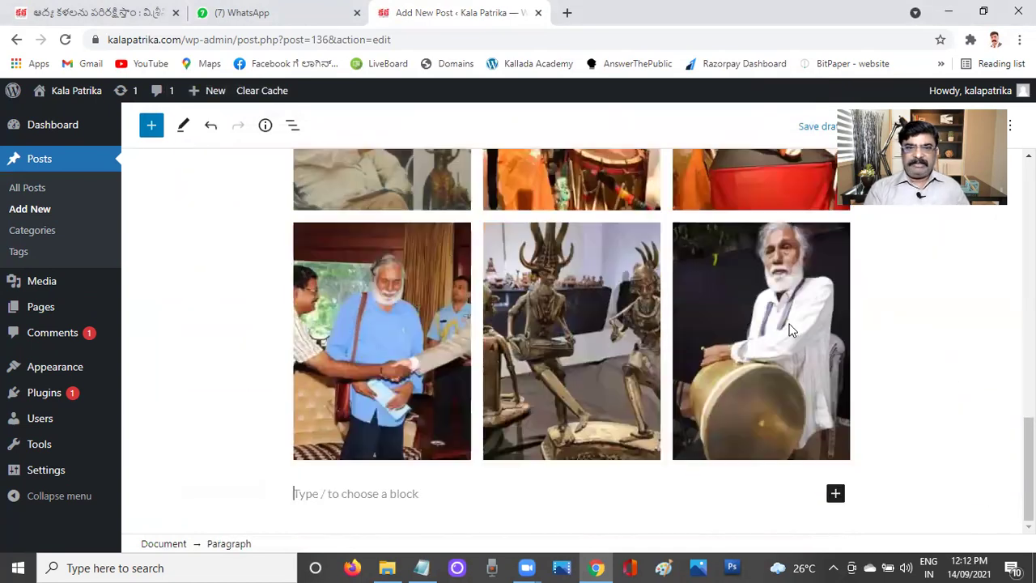
pyautogui.click(421, 567)
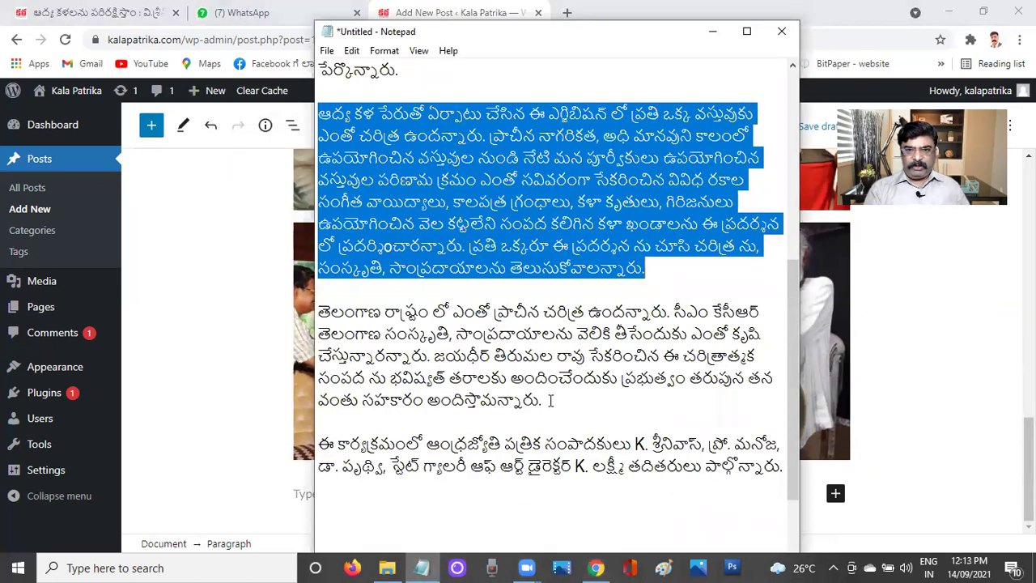
pyautogui.moveTo(550, 400); pyautogui.dragTo(318, 316)
pyautogui.hotkey('ctrl', 'c')
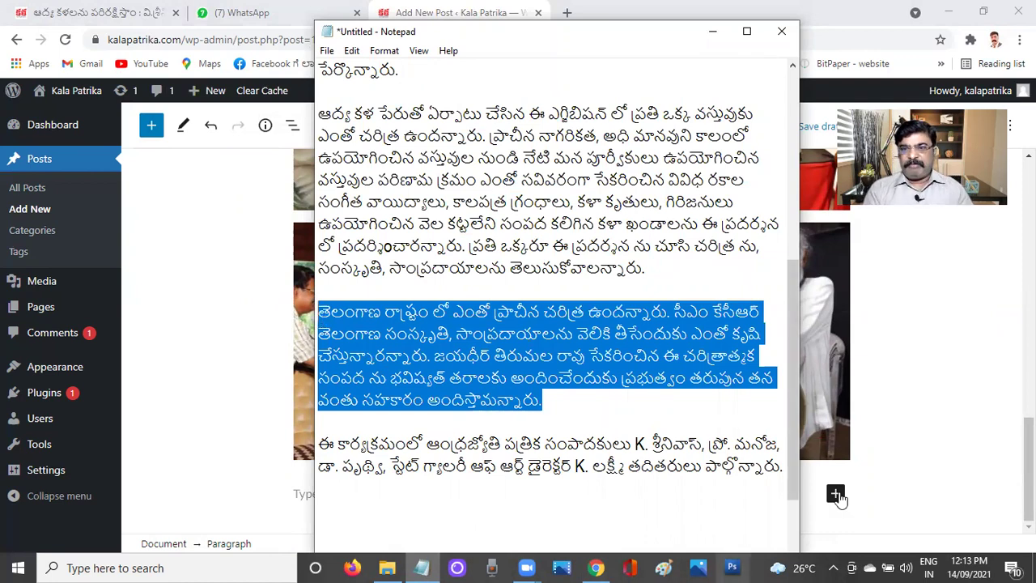
pyautogui.click(716, 527)
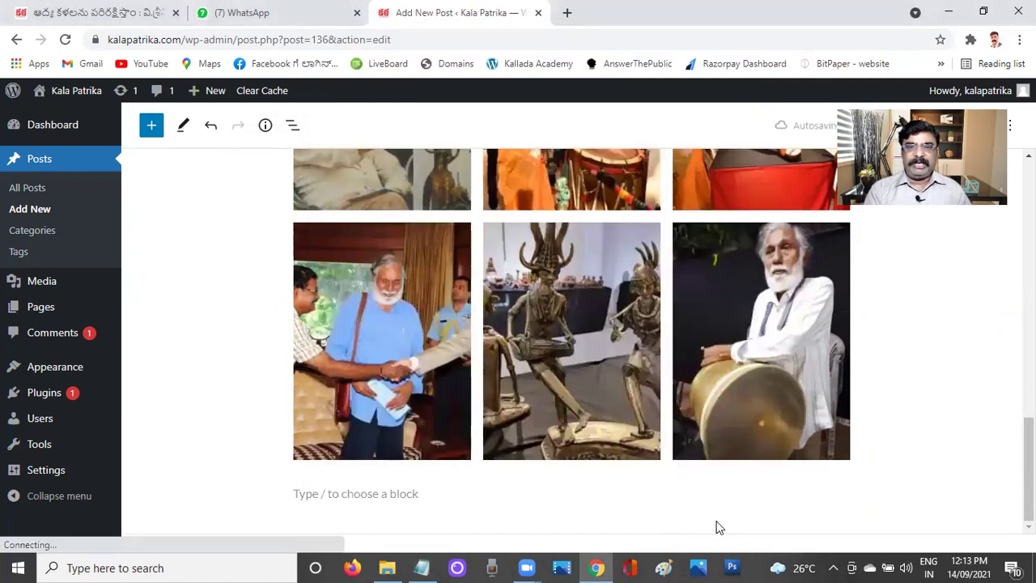
pyautogui.click(426, 494)
pyautogui.hotkey('ctrl', 'v')
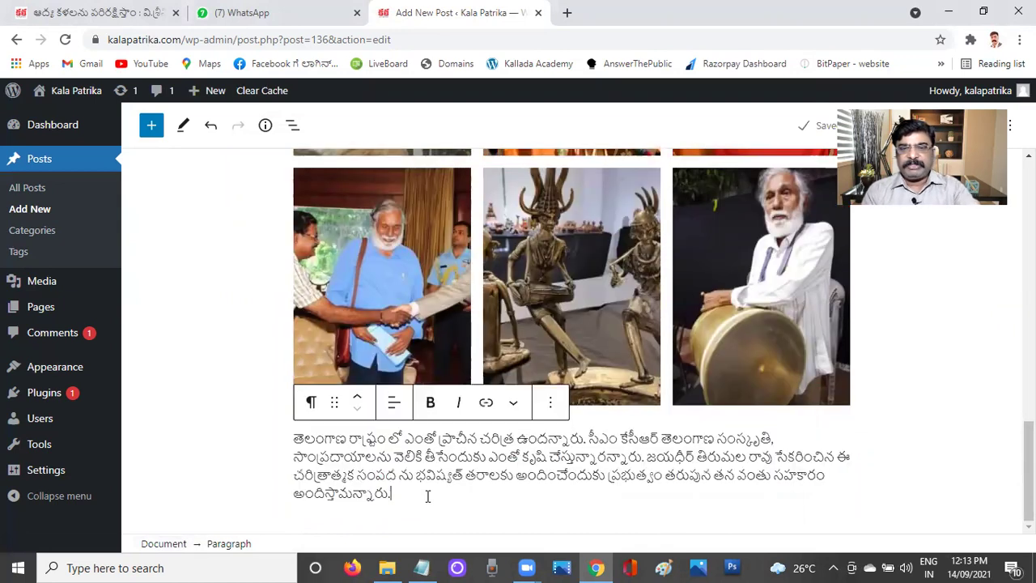
# Add the article's closing two-line paragraph from the Notepad text as a new paragraph at the end of the post.
pyautogui.press('Return')
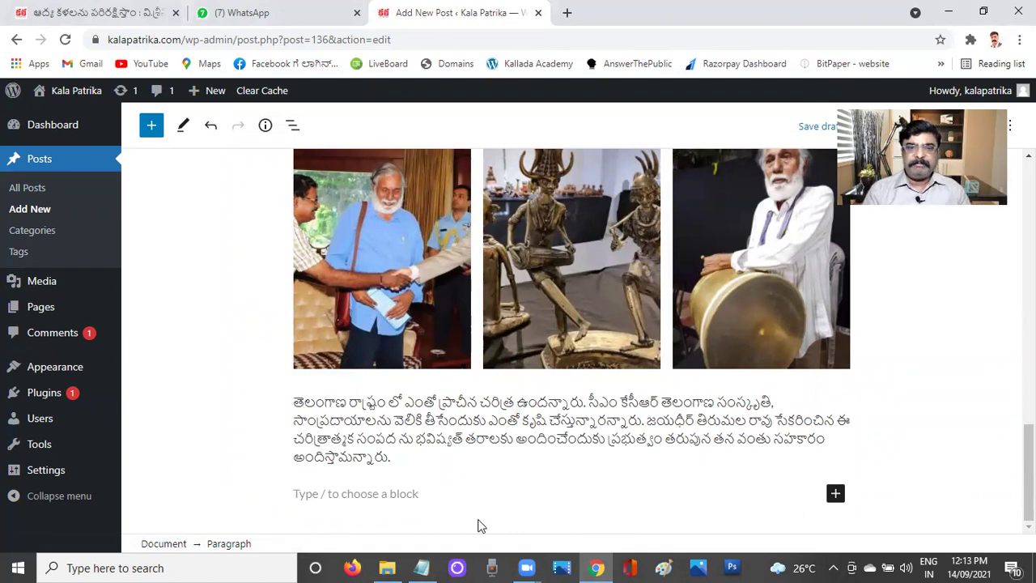
pyautogui.click(421, 566)
pyautogui.moveTo(319, 444); pyautogui.dragTo(806, 480)
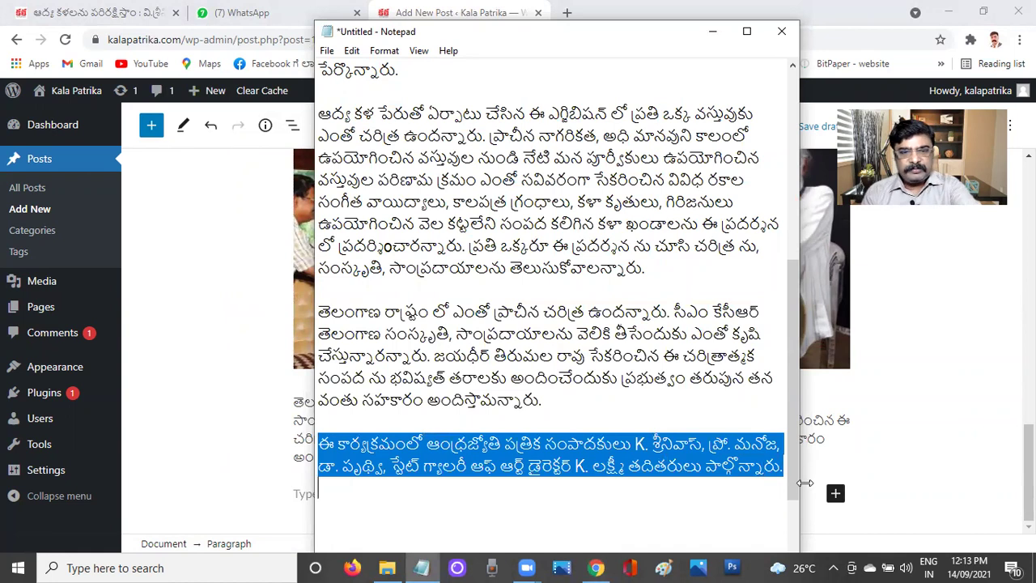
pyautogui.click(907, 437)
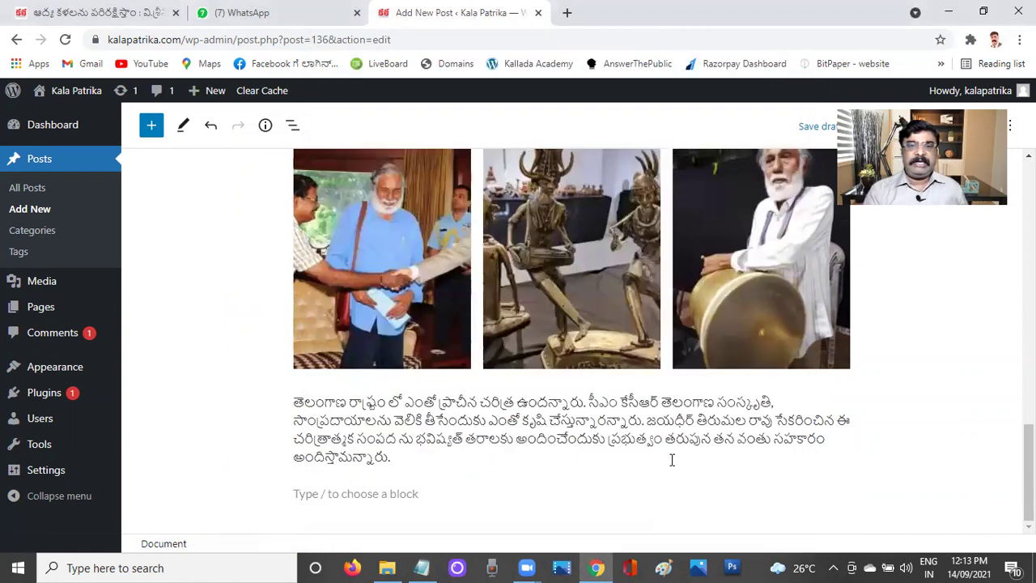
pyautogui.click(410, 496)
pyautogui.hotkey('ctrl', 'v')
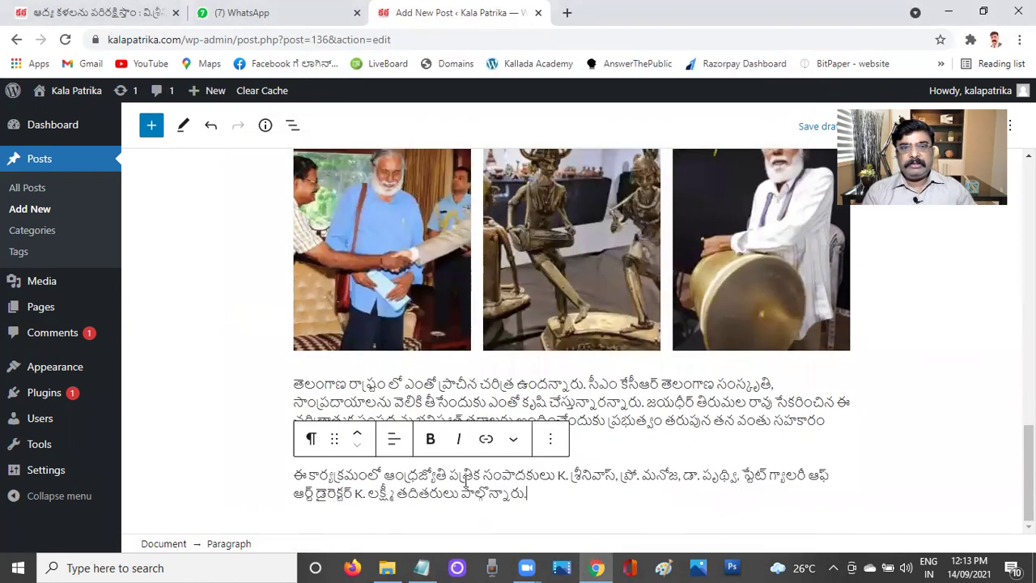
# Review the earlier published version of this article on the live site, including its picture and body paragraphs.
pyautogui.scroll(20, 991, 403)
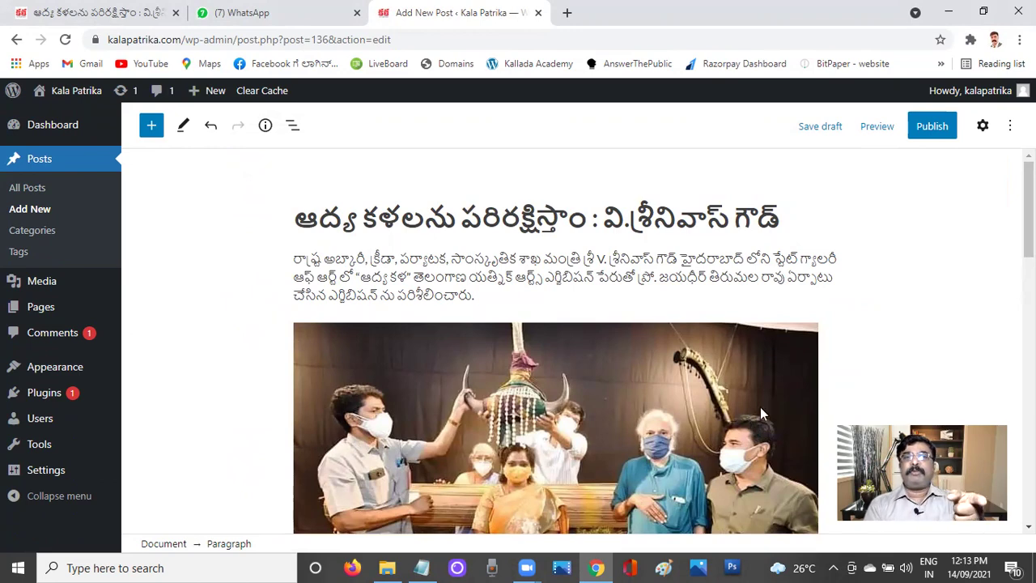
pyautogui.click(85, 13)
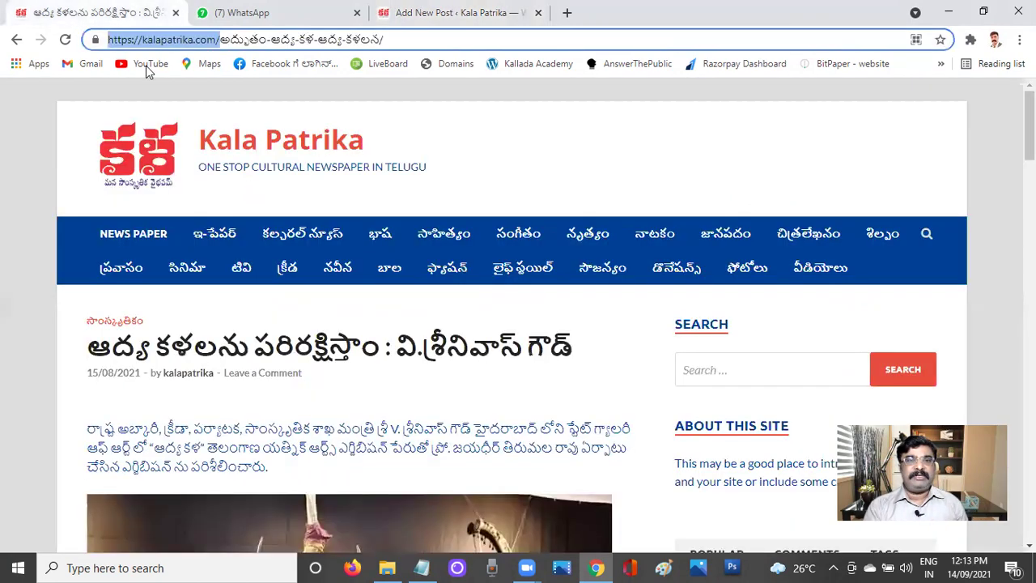
pyautogui.scroll(-5, 406, 192)
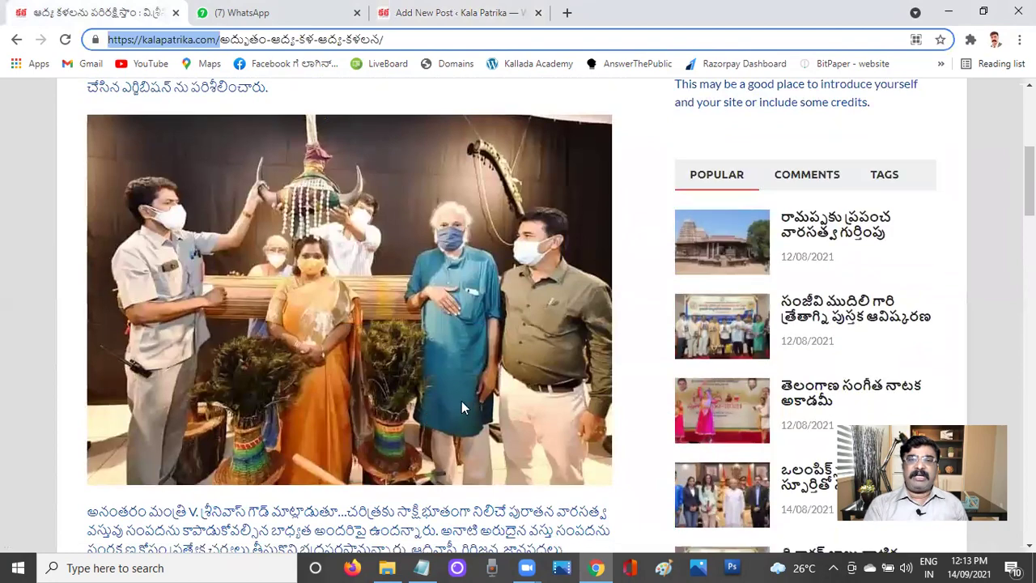
pyautogui.scroll(5, 413, 395)
pyautogui.scroll(-9, 272, 480)
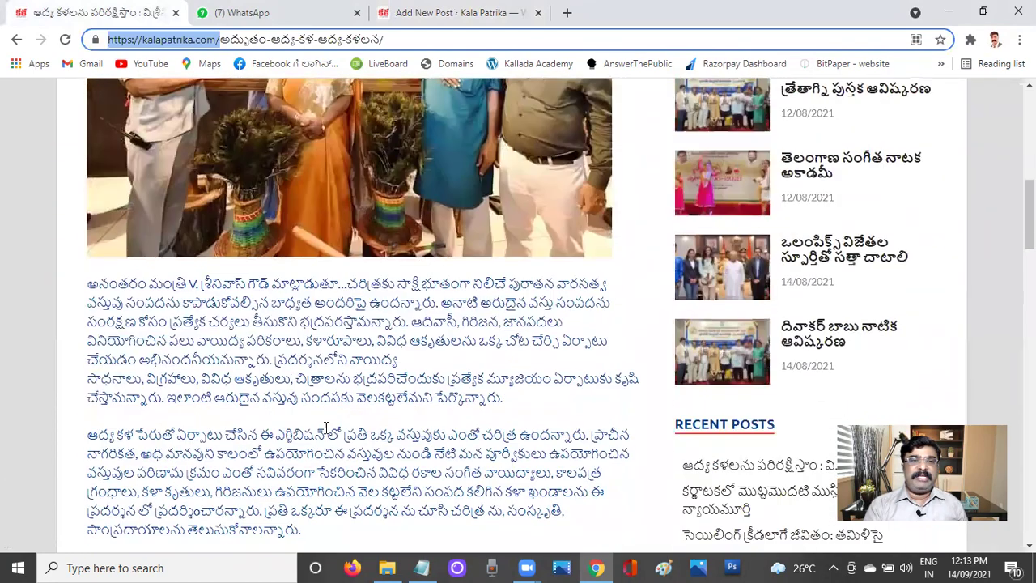
pyautogui.scroll(7, 324, 364)
pyautogui.scroll(3, 325, 363)
# Open the Kala Patrika homepage and examine how the earlier article appears in the featured slider and Popular Post section.
pyautogui.click(219, 139)
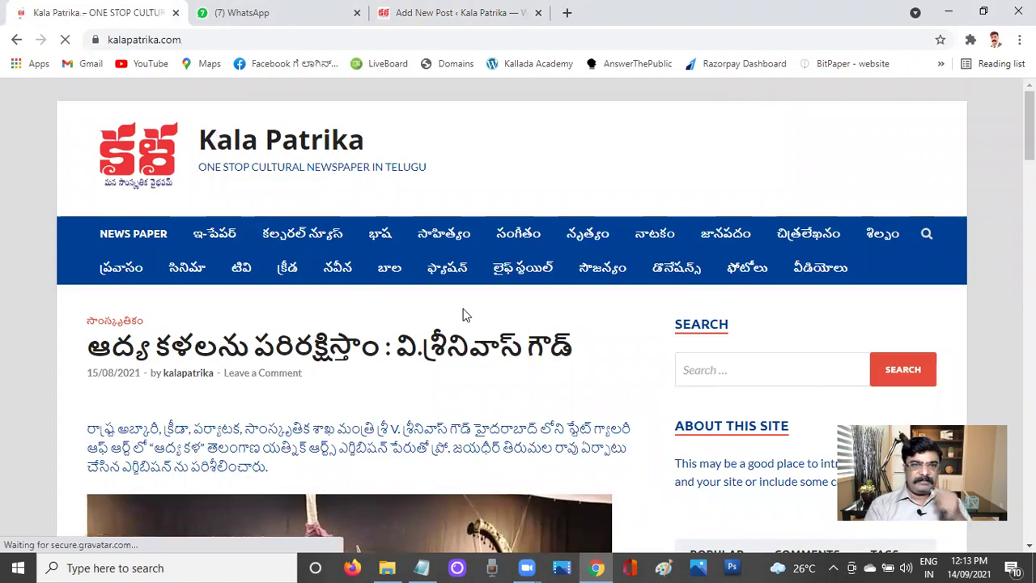
pyautogui.scroll(-3, 638, 340)
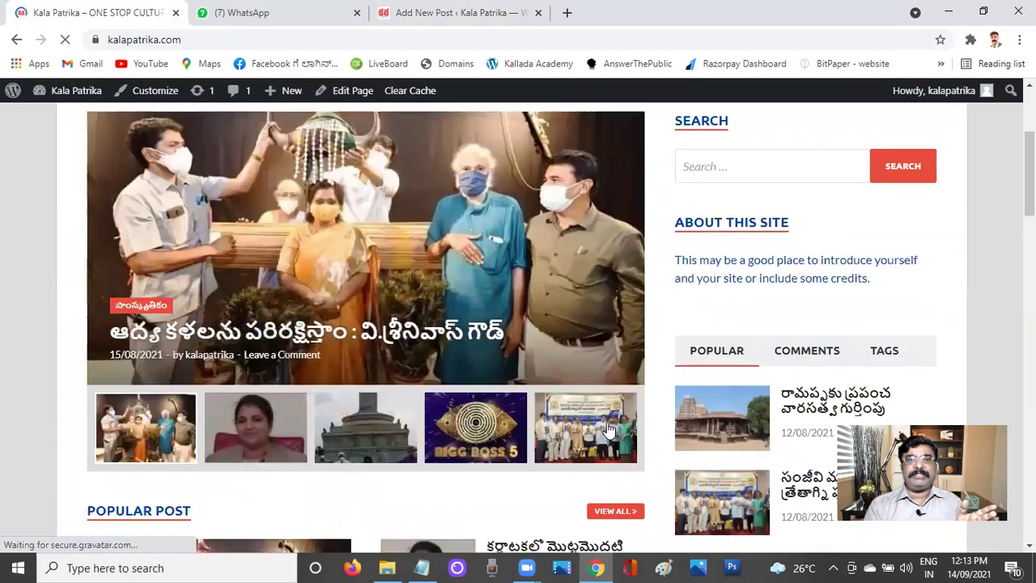
pyautogui.scroll(-5, 368, 253)
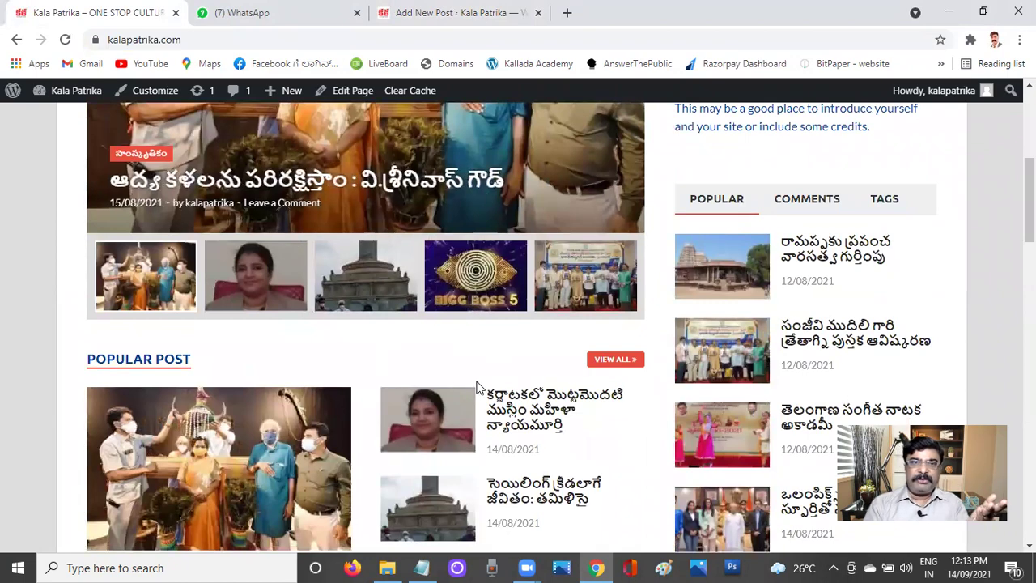
pyautogui.scroll(2, 470, 387)
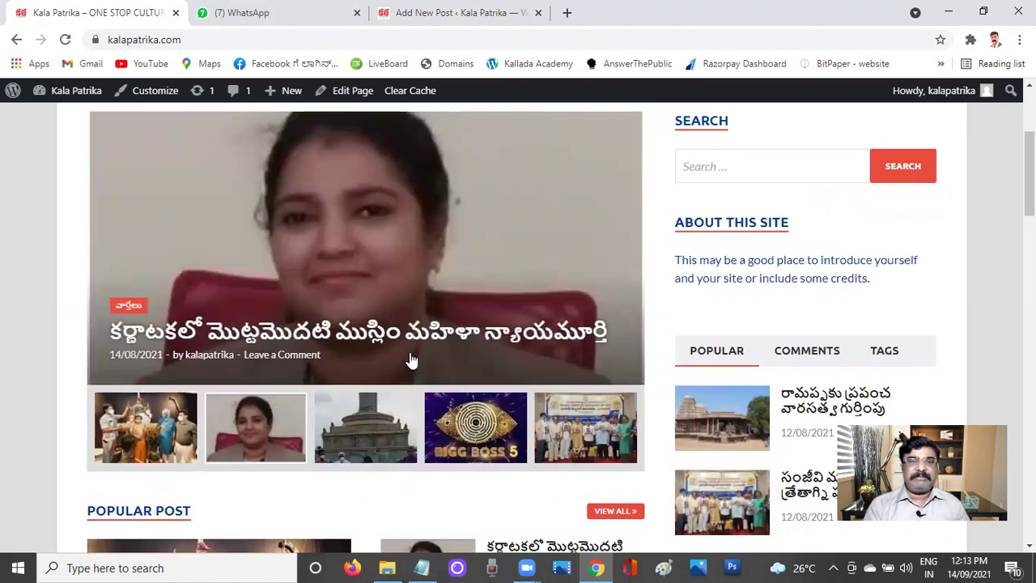
pyautogui.click(134, 431)
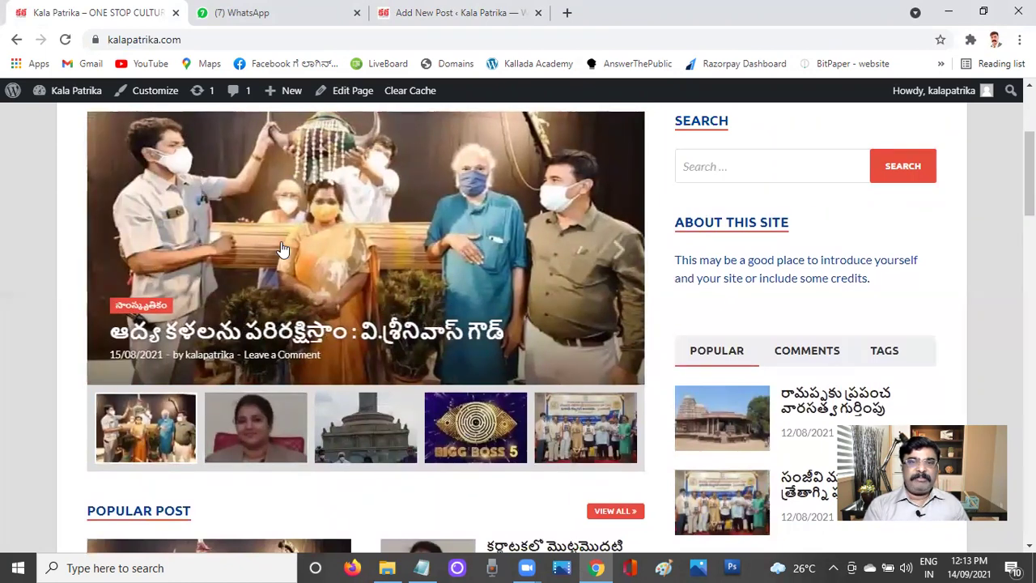
# Return to the post being edited and publish it immediately with public visibility.
pyautogui.click(441, 12)
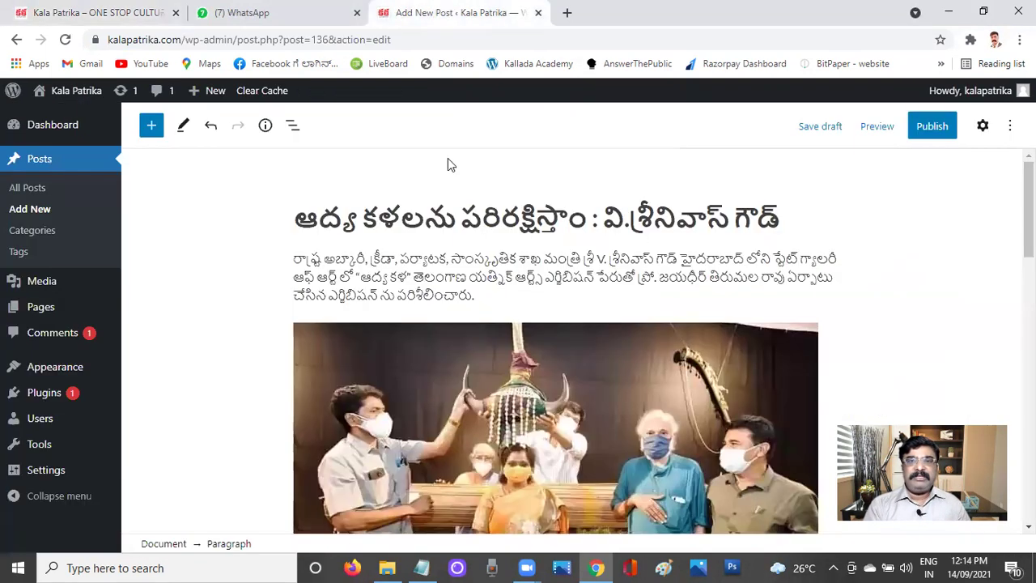
pyautogui.click(932, 129)
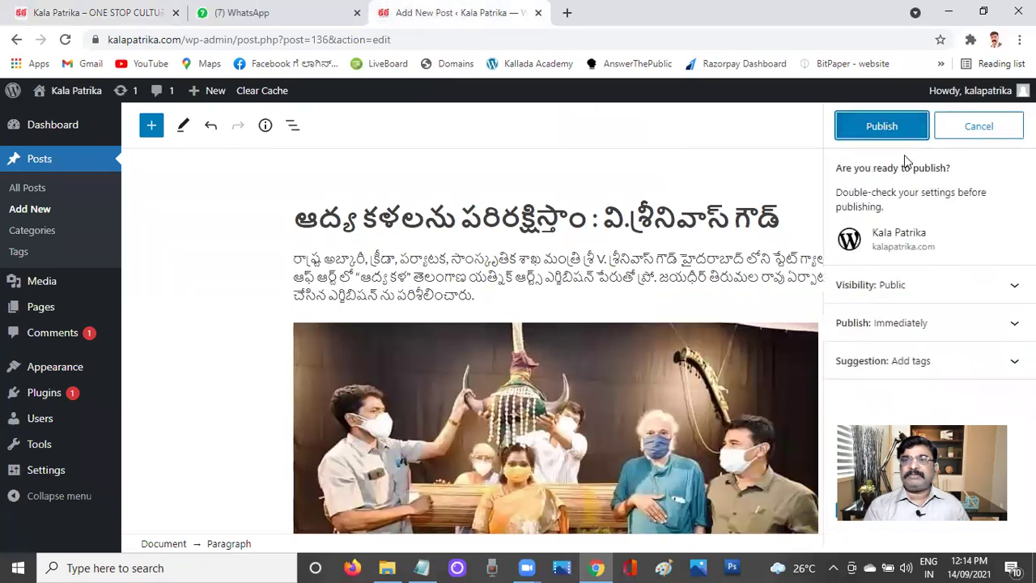
pyautogui.click(881, 127)
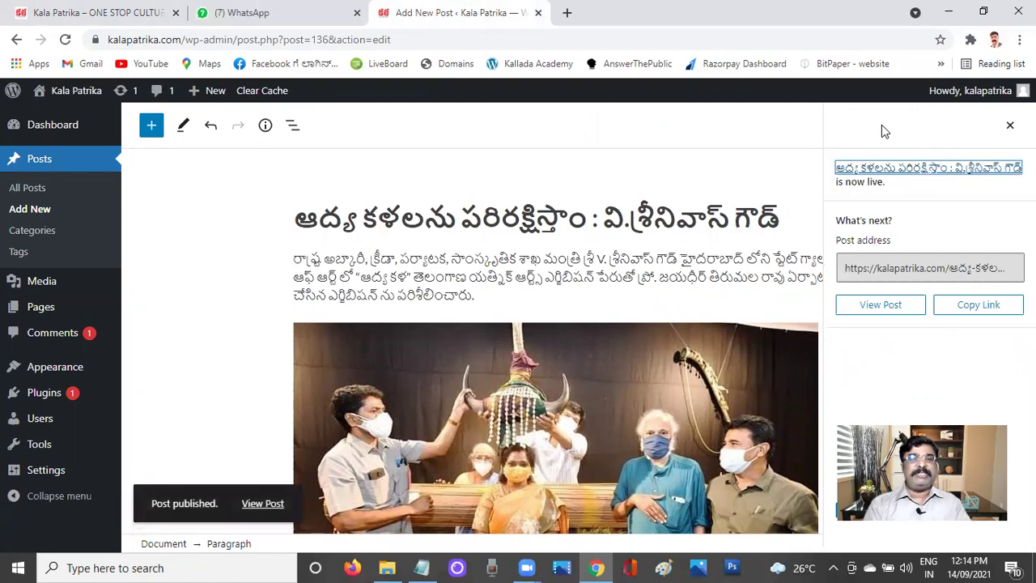
pyautogui.scroll(-5, 728, 336)
pyautogui.scroll(-5, 752, 376)
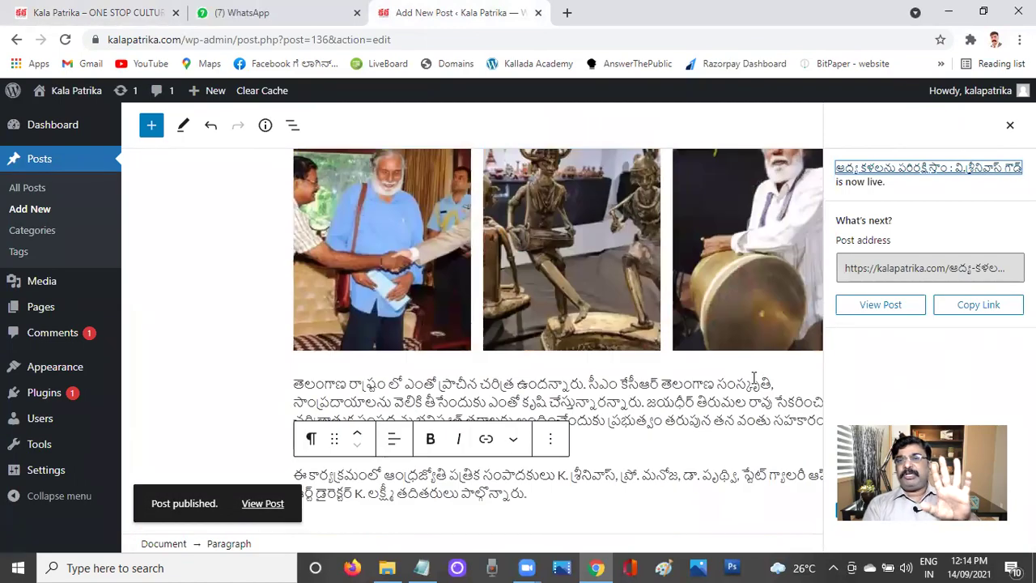
pyautogui.scroll(10, 766, 390)
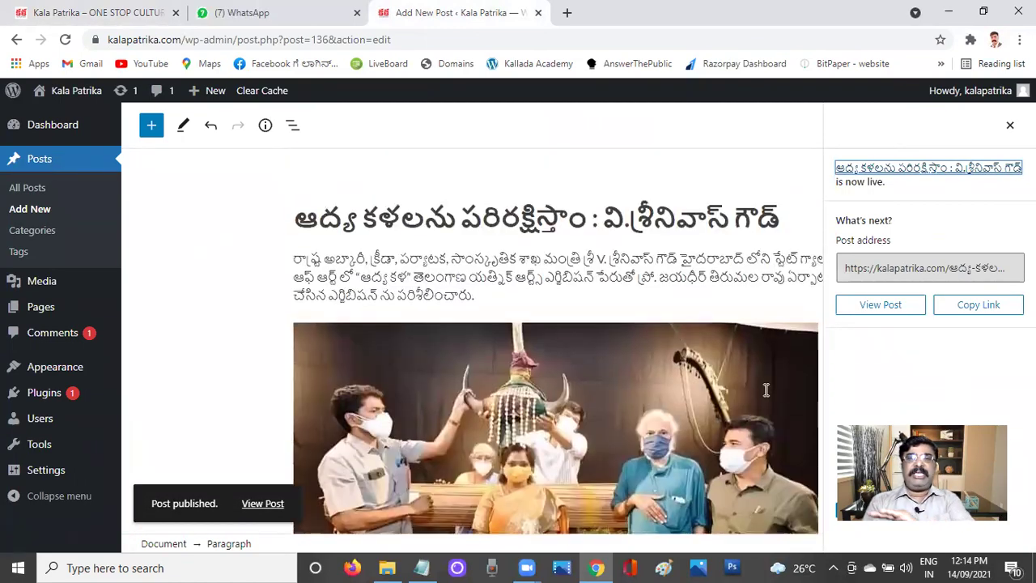
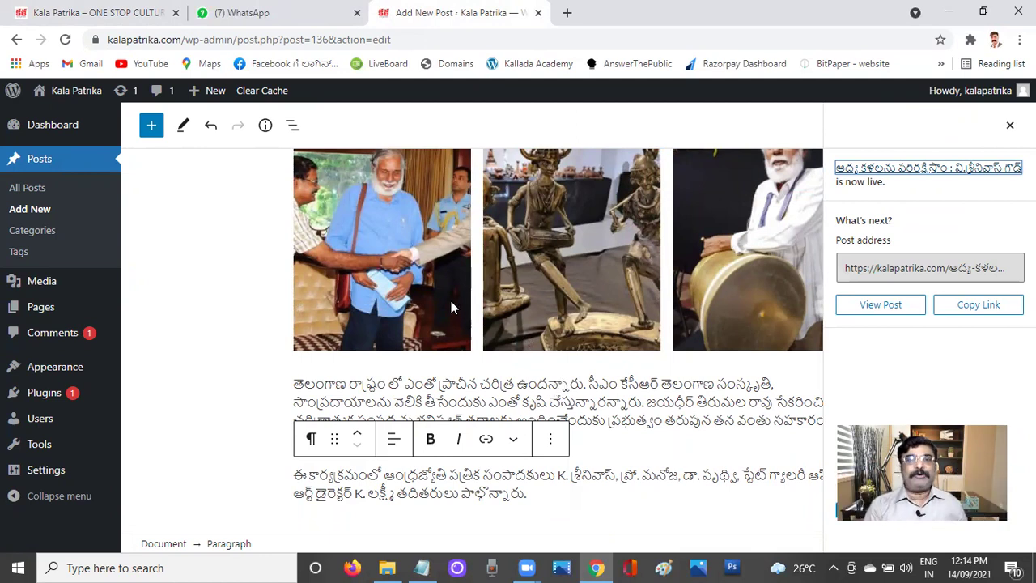
# Reload the site's homepage and show the newly published post's slide in the featured slider.
pyautogui.click(98, 19)
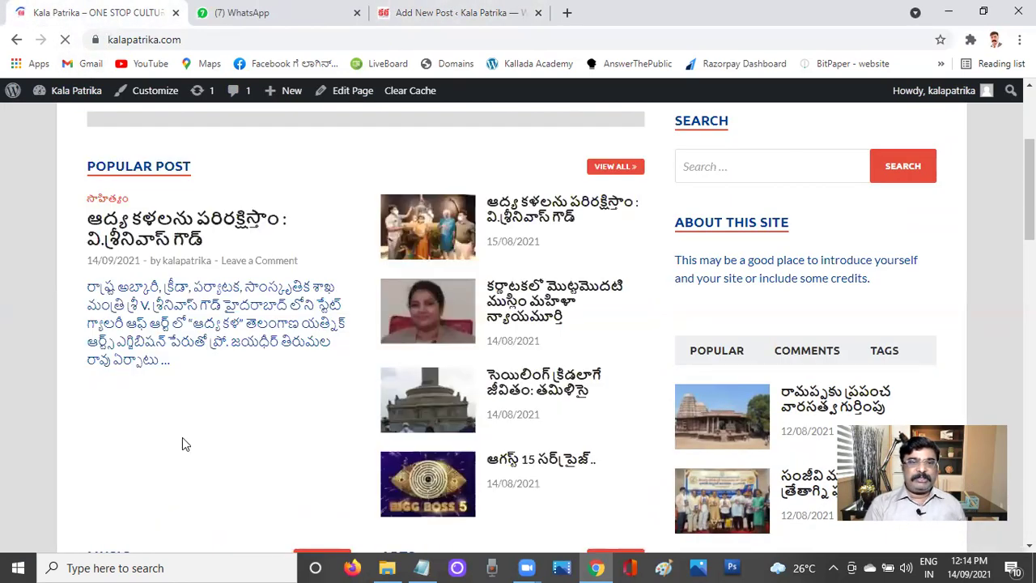
pyautogui.scroll(1, 587, 377)
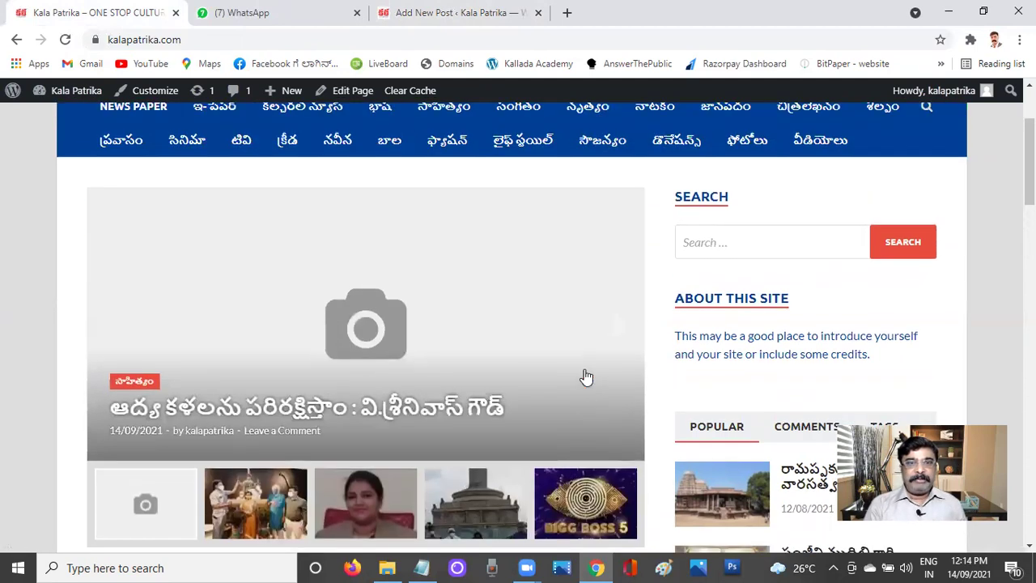
pyautogui.scroll(-1, 590, 370)
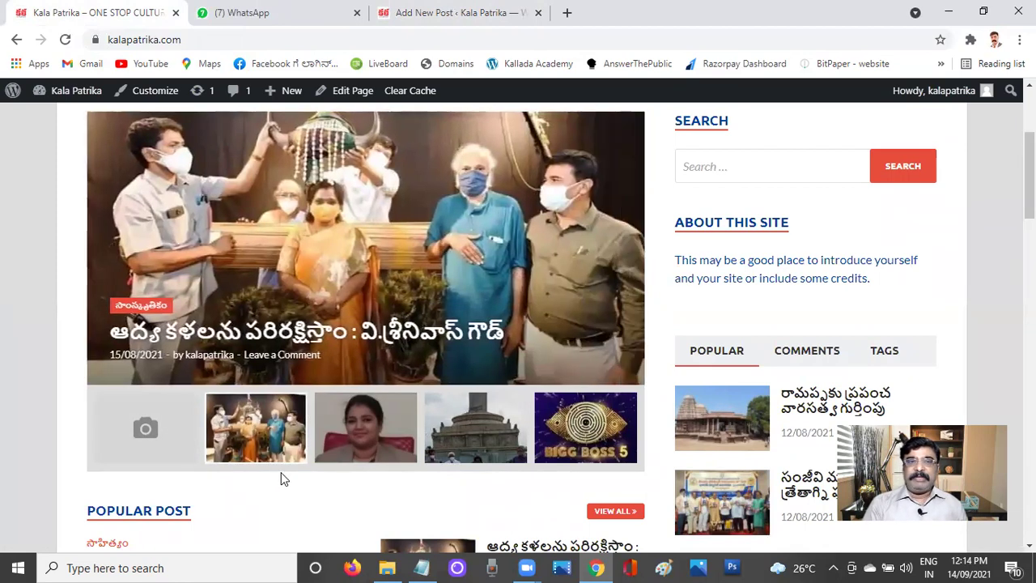
pyautogui.click(143, 441)
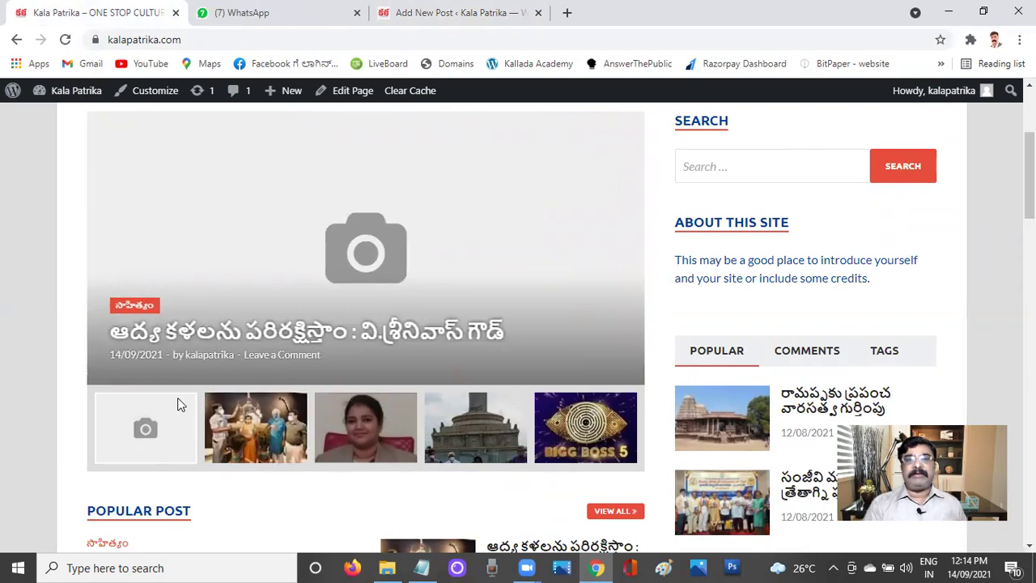
# Open the newly published post from the homepage slider and review its paragraphs, picture and gallery.
pyautogui.click(279, 338)
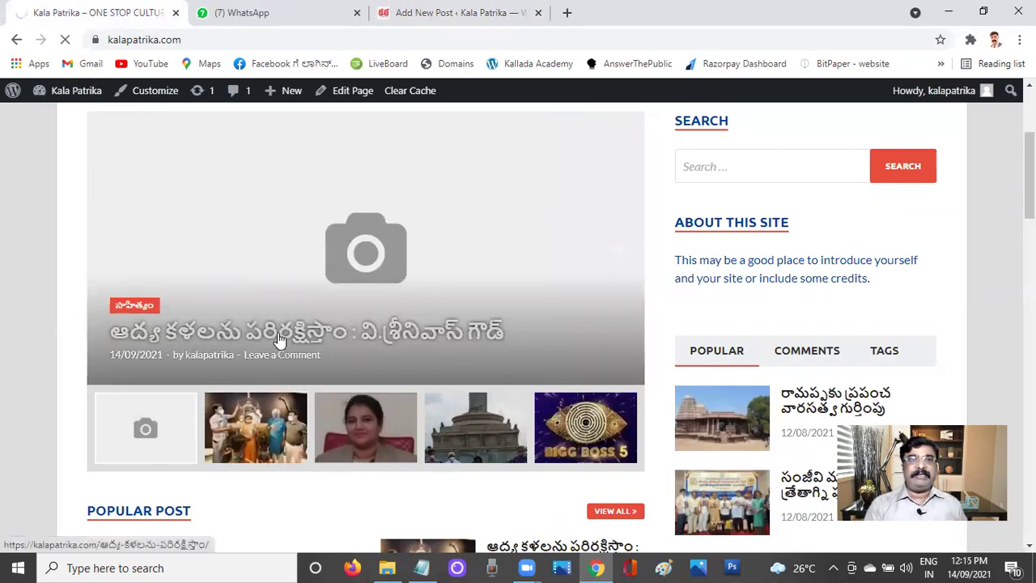
pyautogui.scroll(-3, 462, 324)
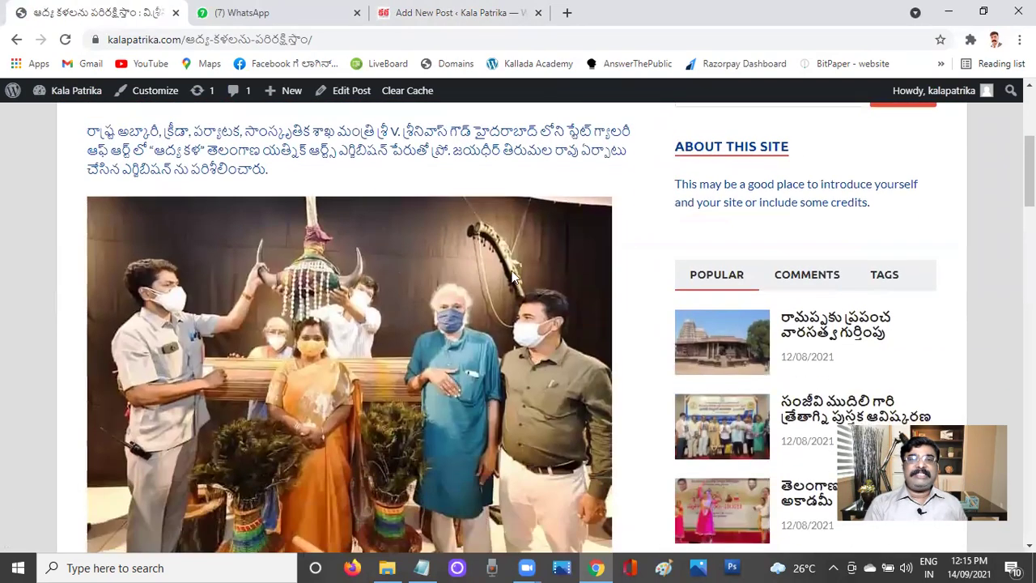
pyautogui.scroll(-10, 443, 282)
pyautogui.scroll(3, 444, 283)
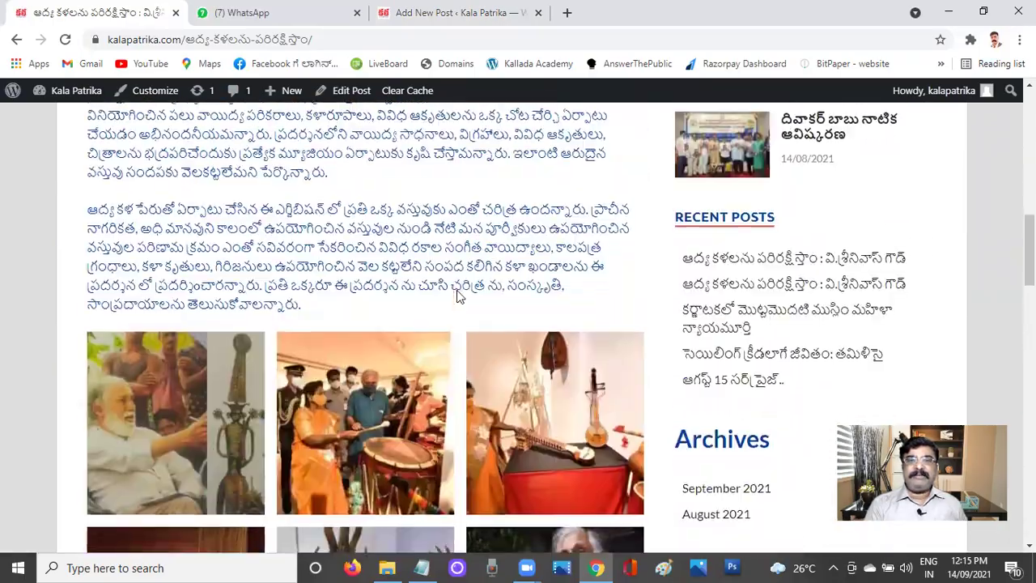
pyautogui.scroll(-5, 457, 290)
pyautogui.scroll(15, 458, 290)
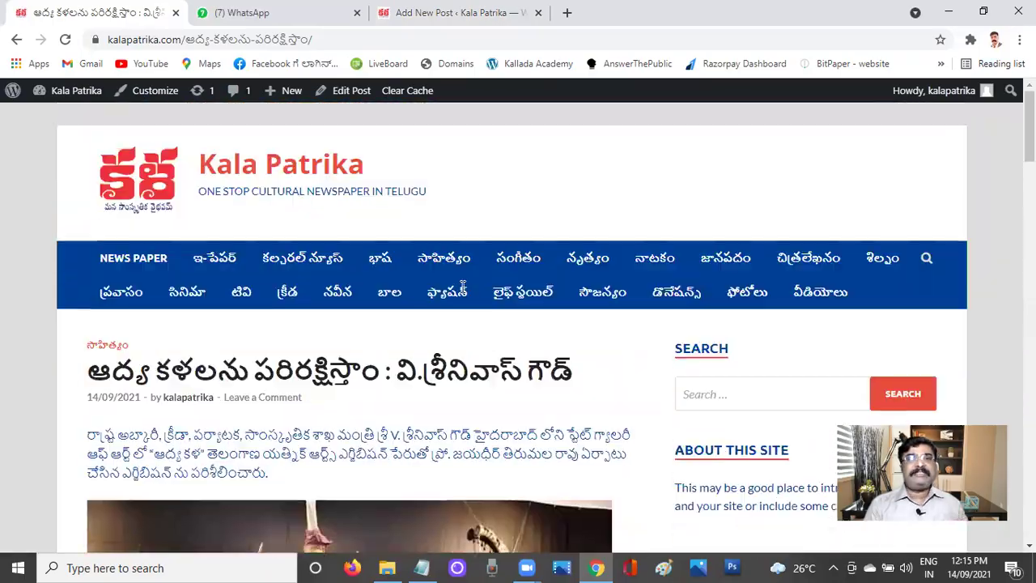
# Go back to the homepage and compare the new post's slider thumbnail with those of the other posts.
pyautogui.click(215, 164)
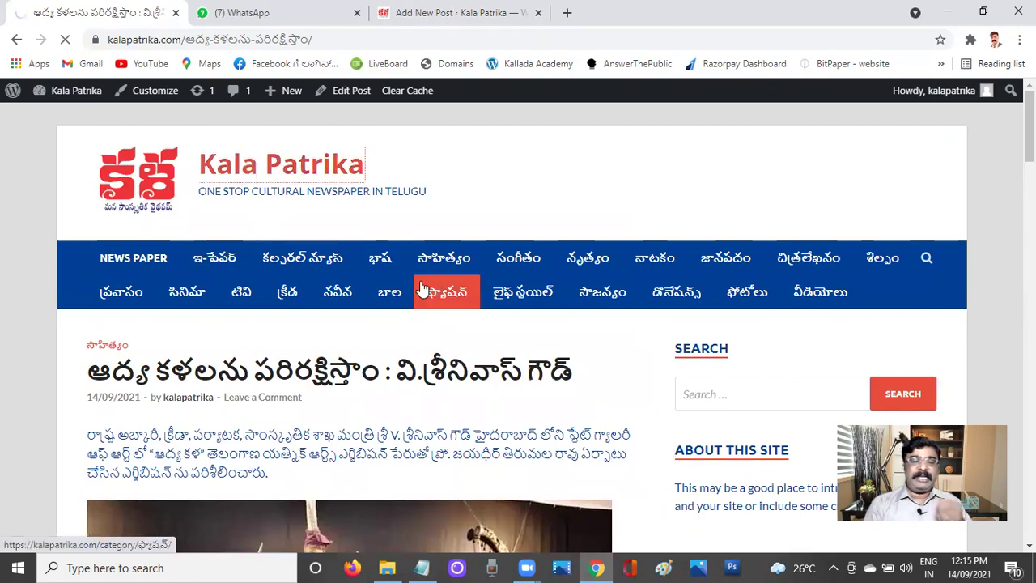
pyautogui.scroll(-2, 473, 290)
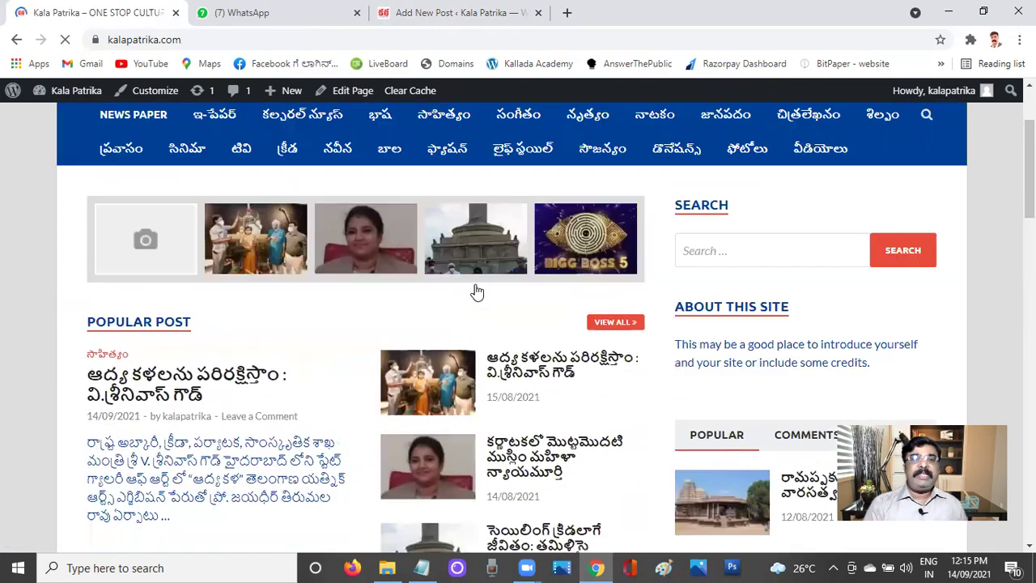
pyautogui.scroll(1, 470, 340)
pyautogui.scroll(-3, 464, 389)
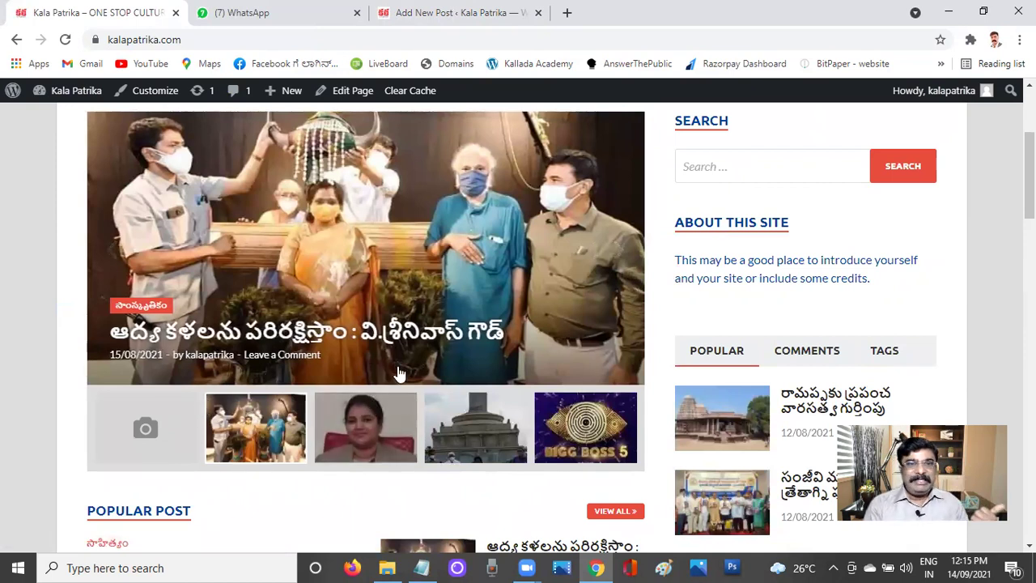
# Leave the just-published post's editor and reopen the post dated 2021/09/14 for editing from the list of all posts.
pyautogui.click(422, 28)
pyautogui.scroll(10, 614, 295)
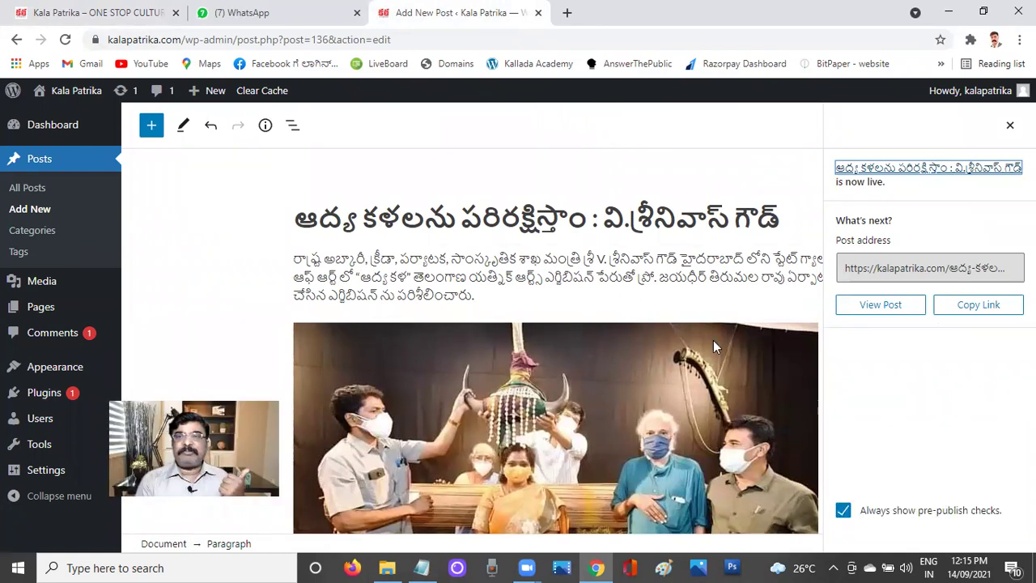
pyautogui.click(1010, 125)
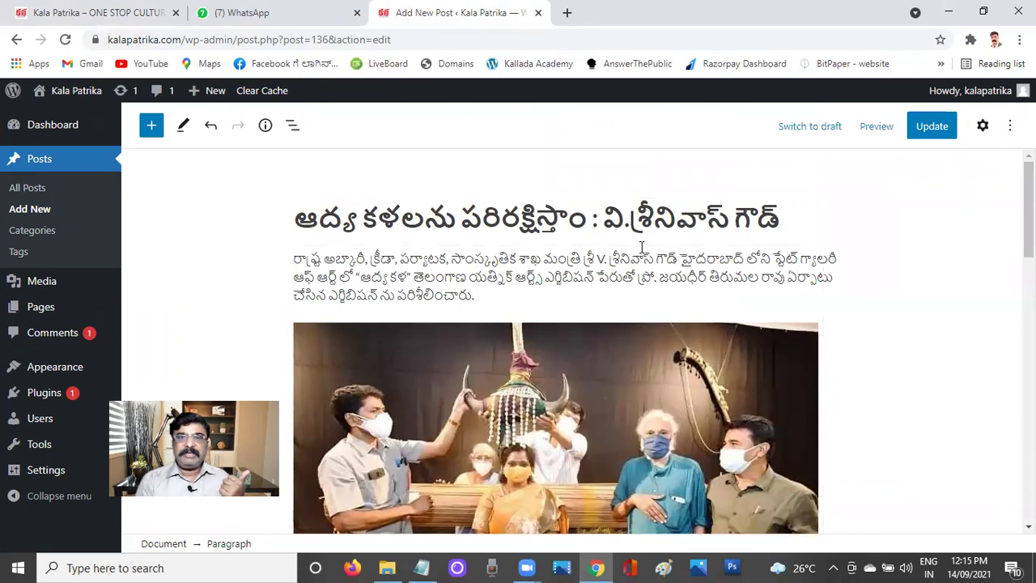
pyautogui.scroll(-10, 982, 254)
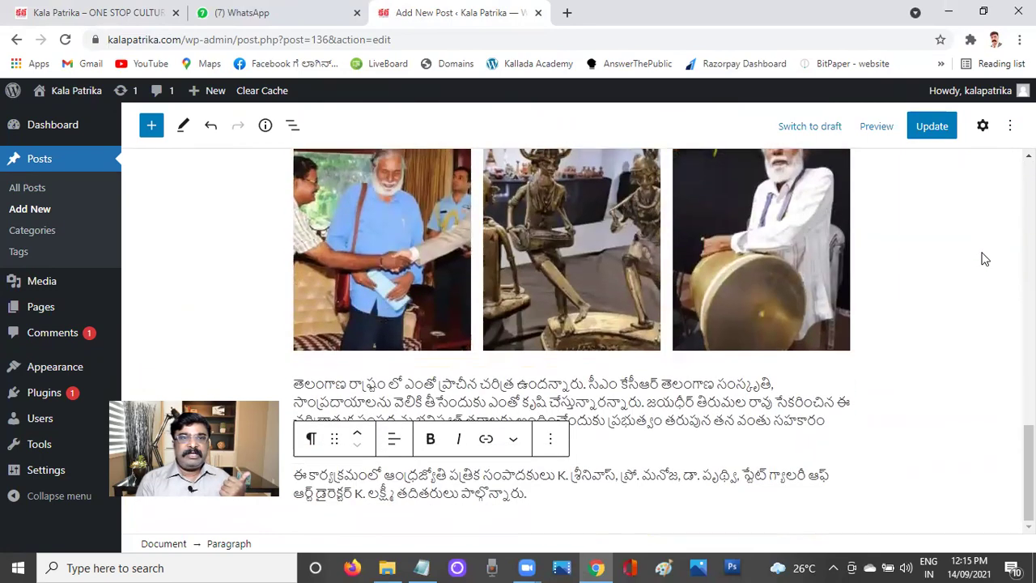
pyautogui.click(26, 191)
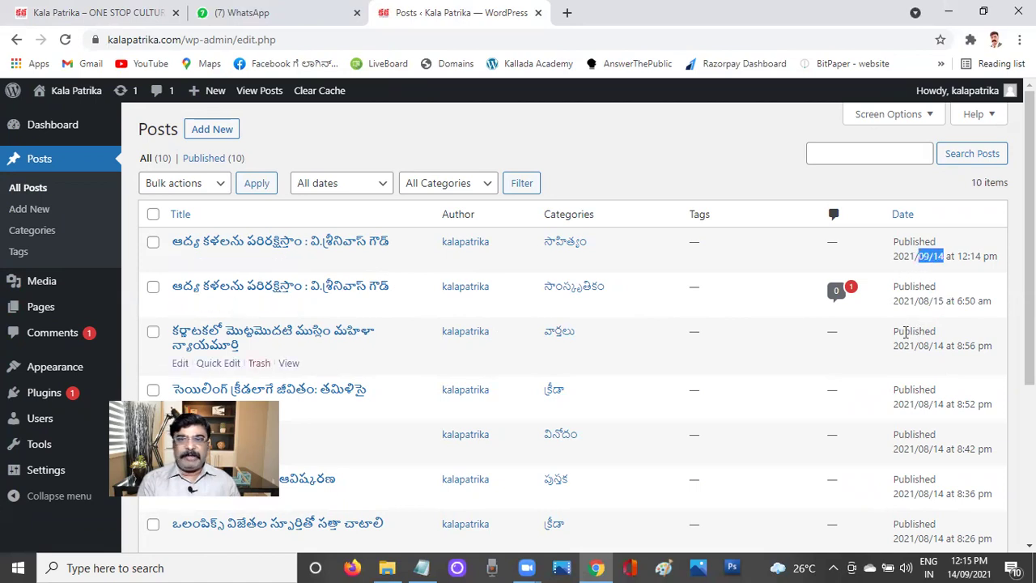
pyautogui.click(179, 261)
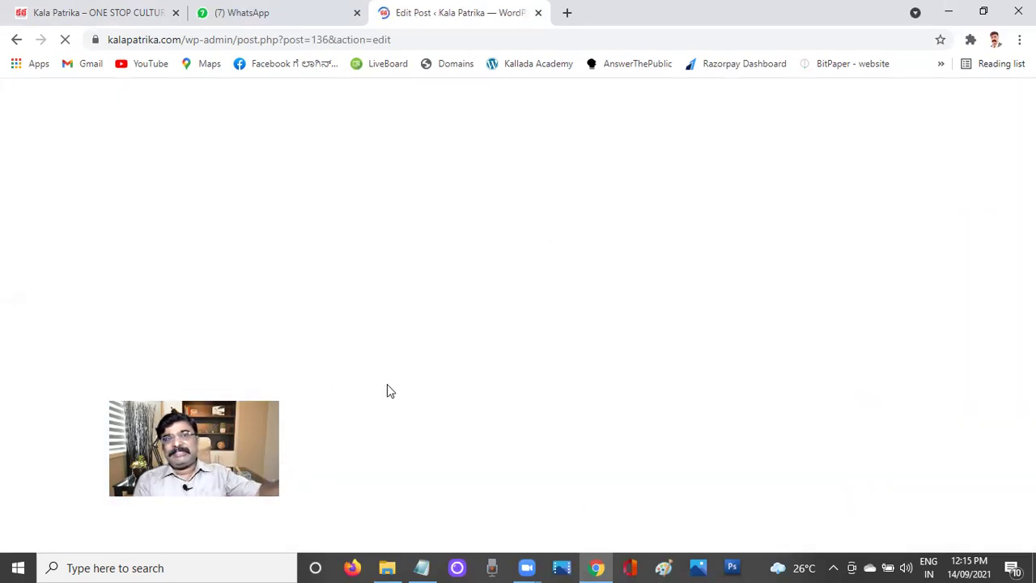
# Check how the new post appears in the homepage's slider and Popular Post section.
pyautogui.click(103, 14)
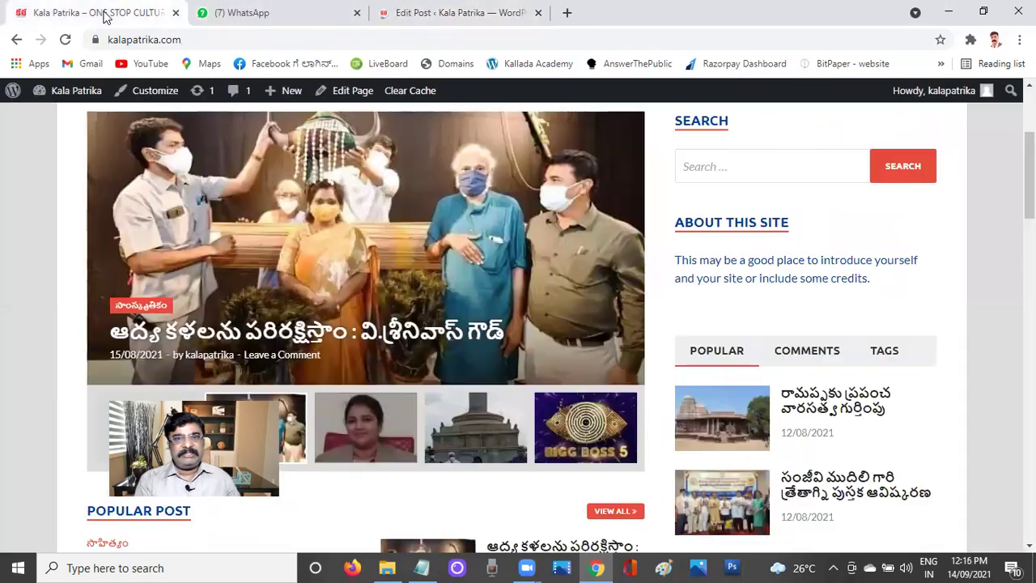
pyautogui.scroll(3, 373, 258)
pyautogui.scroll(-5, 381, 262)
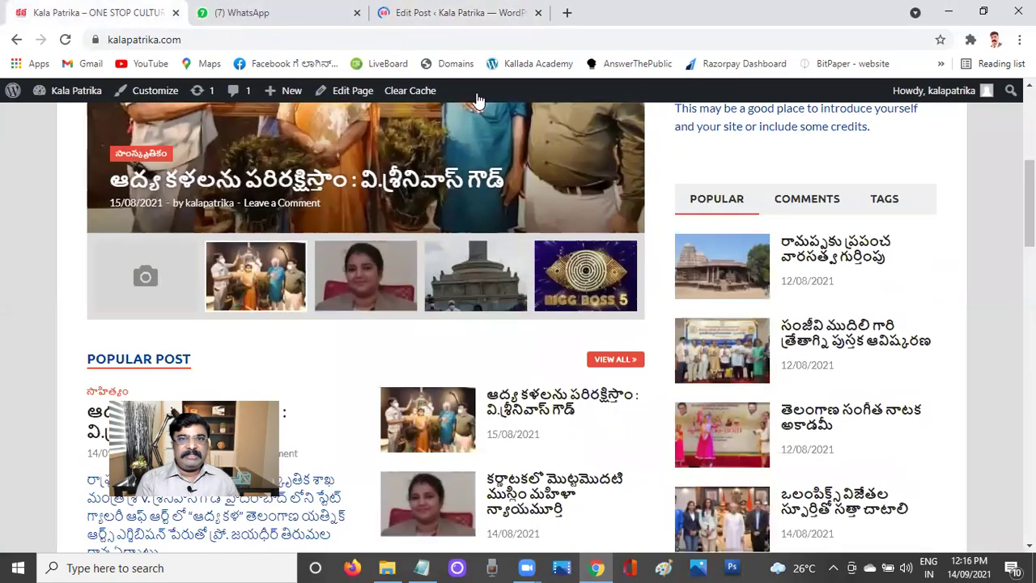
# Return to the post being edited and show its post settings down to the category list.
pyautogui.click(461, 12)
pyautogui.scroll(-4, 797, 340)
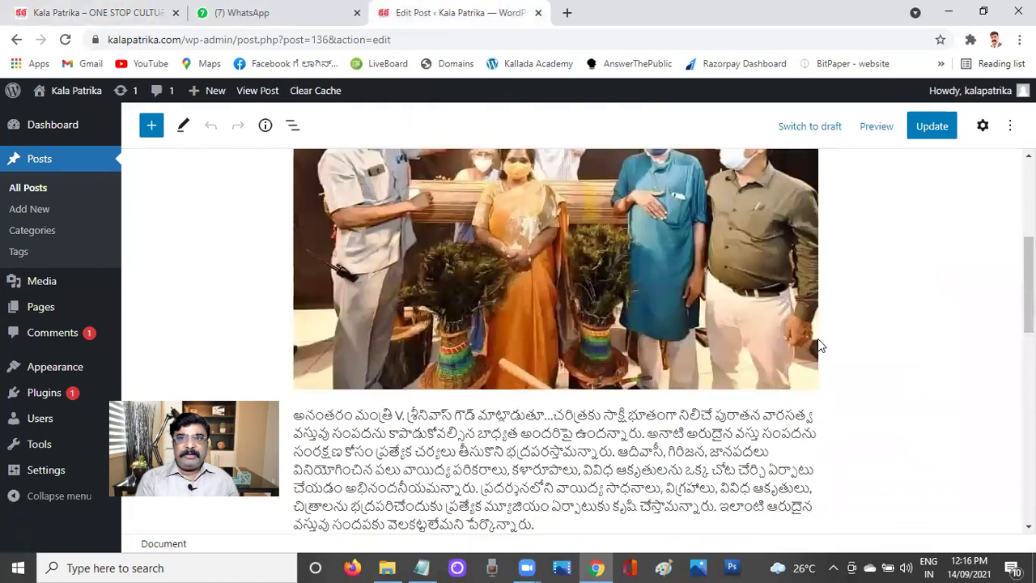
pyautogui.click(983, 126)
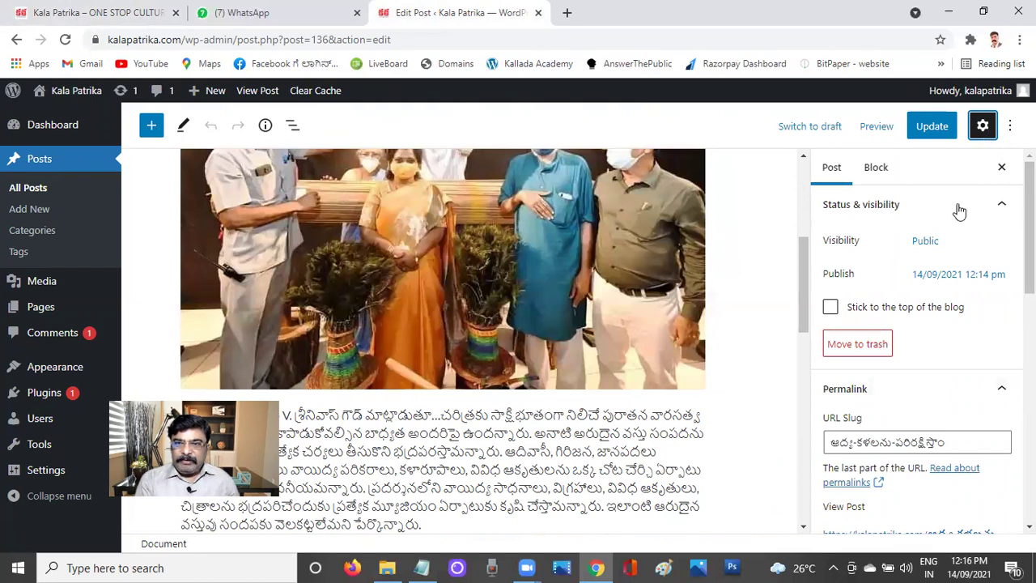
pyautogui.scroll(-3, 894, 421)
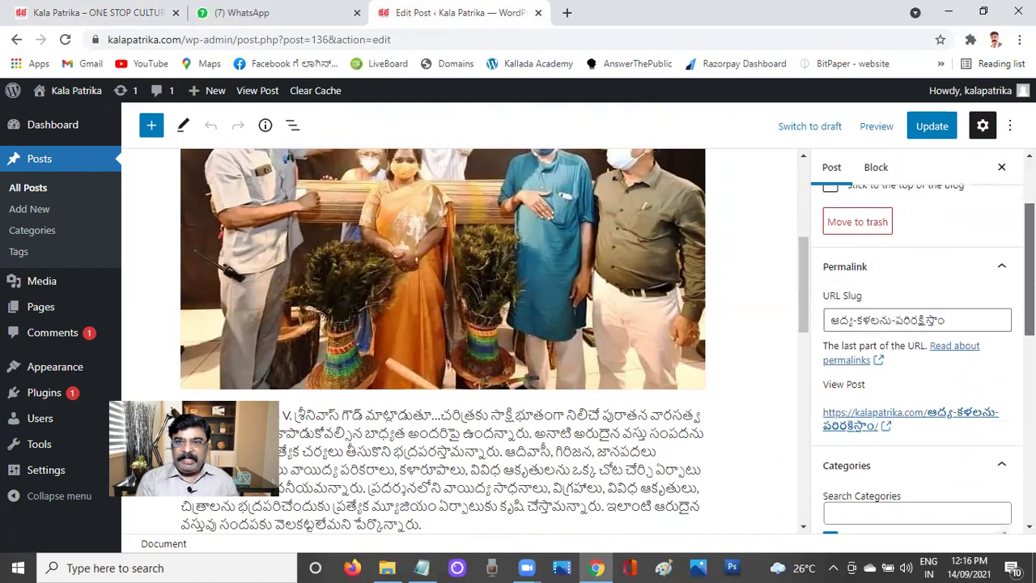
pyautogui.scroll(-2, 856, 324)
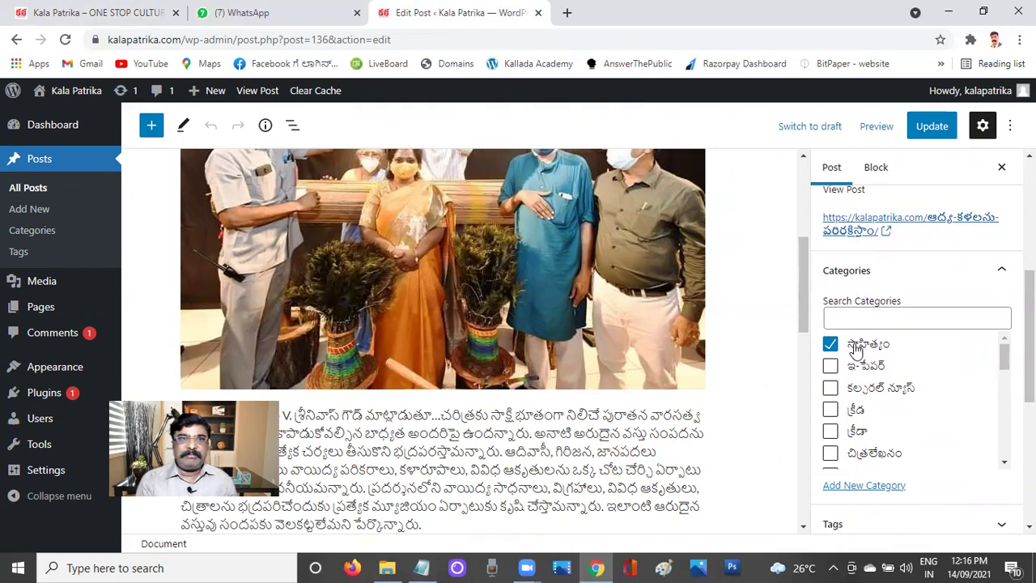
# Compare the category labels and pictures of the new post's slide and the similar older post's slide on the homepage.
pyautogui.click(91, 13)
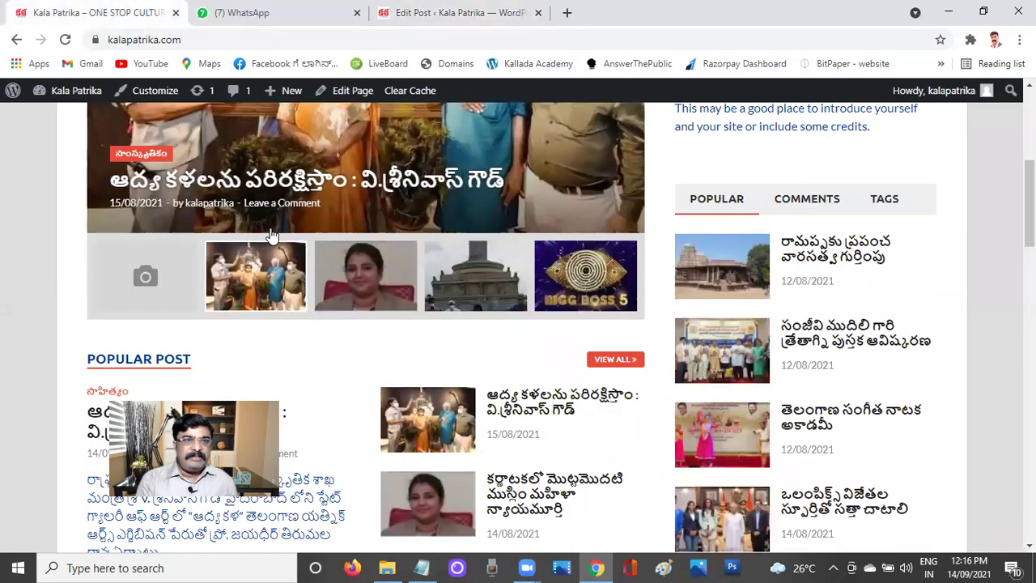
pyautogui.scroll(1, 272, 235)
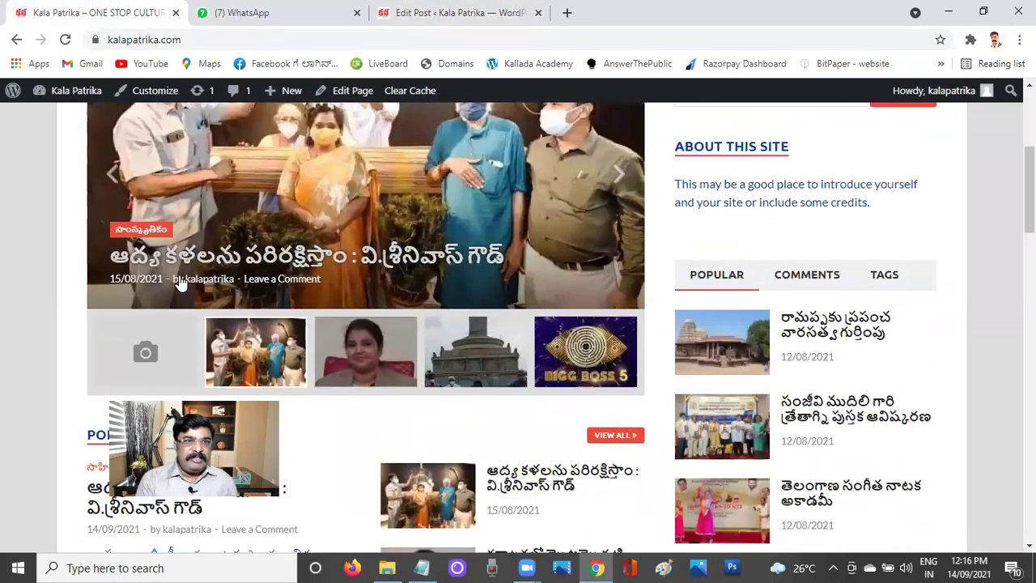
pyautogui.click(161, 359)
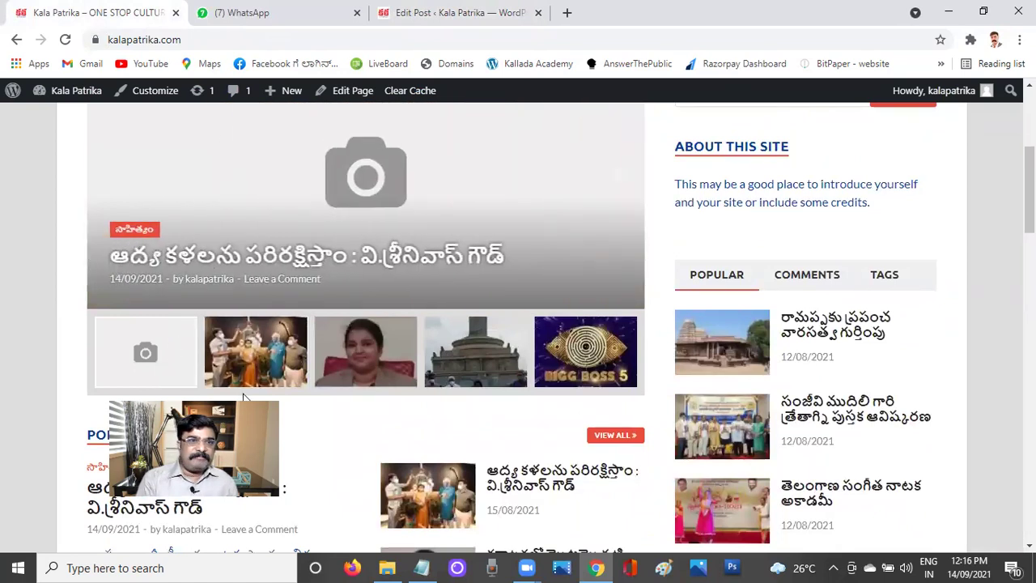
pyautogui.click(258, 369)
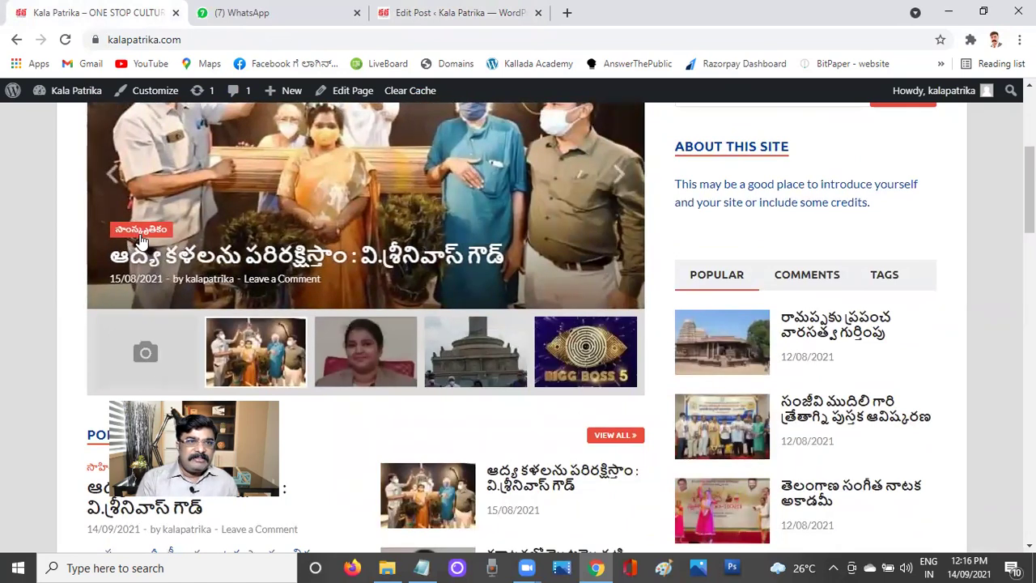
pyautogui.click(149, 343)
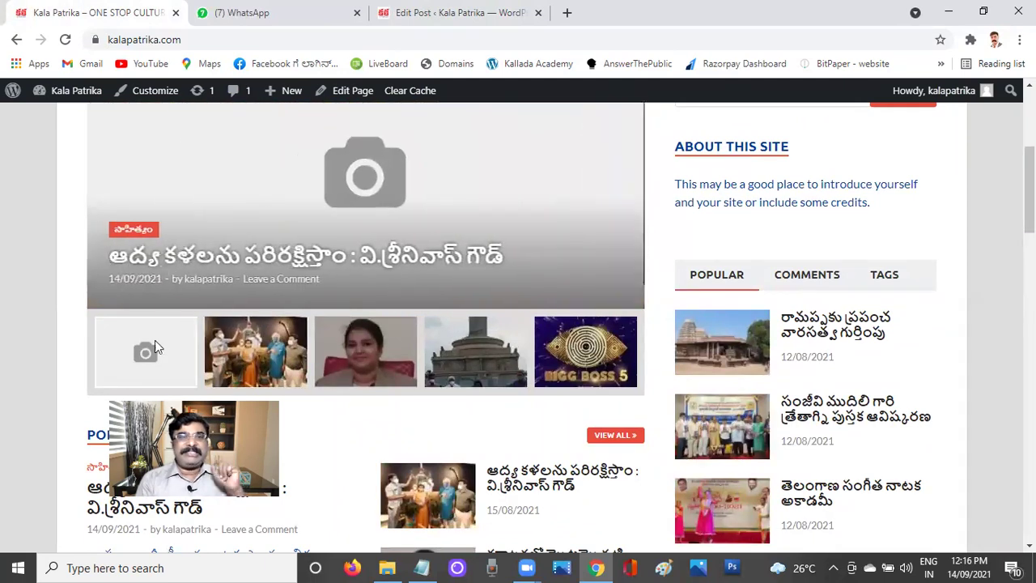
# In the post editor, change the post's category from సాహిత్యం to సాంస్కృతికం.
pyautogui.click(462, 13)
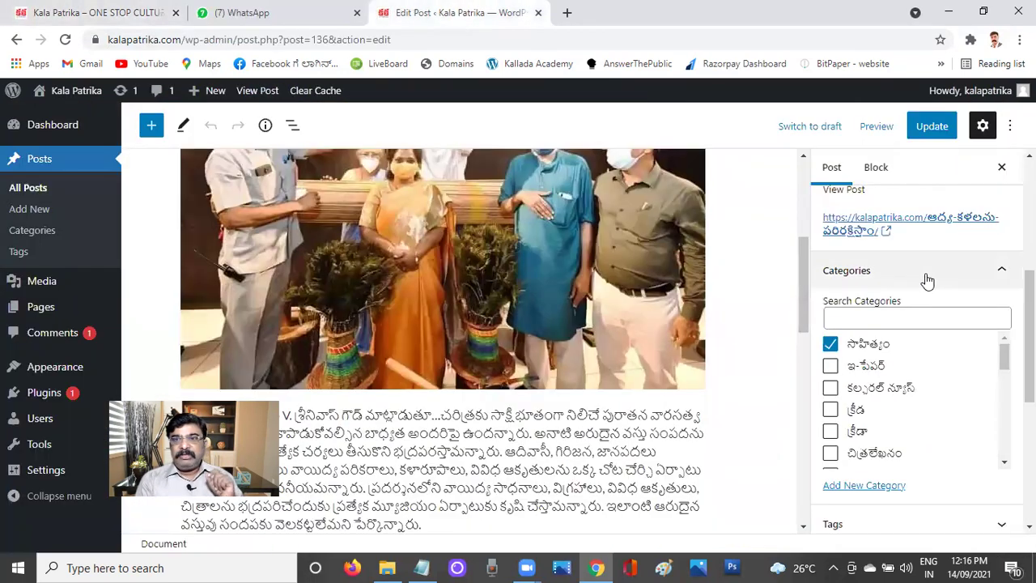
pyautogui.click(830, 345)
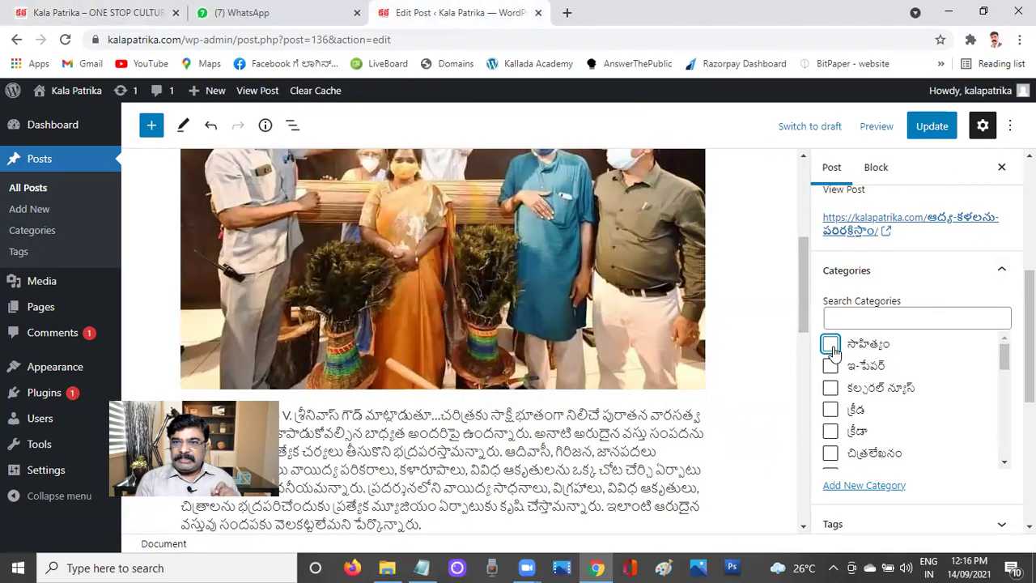
pyautogui.moveTo(1003, 351); pyautogui.dragTo(1004, 441)
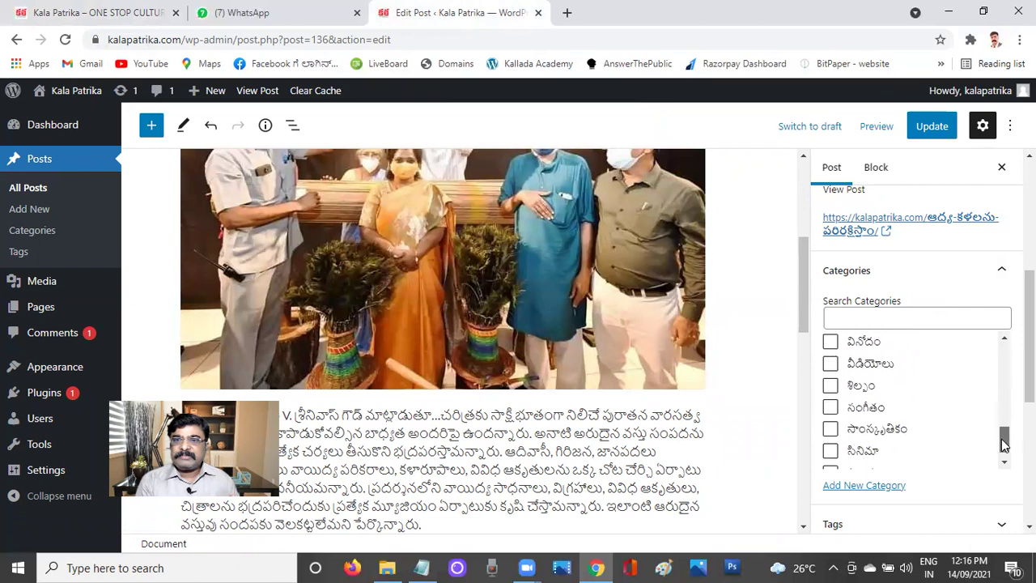
pyautogui.click(831, 430)
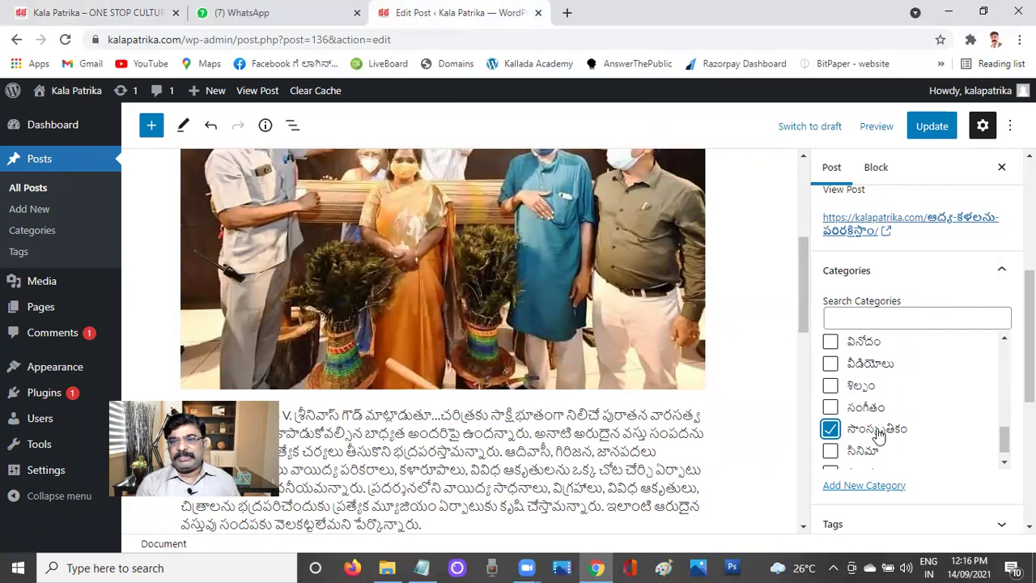
pyautogui.scroll(-5, 1004, 441)
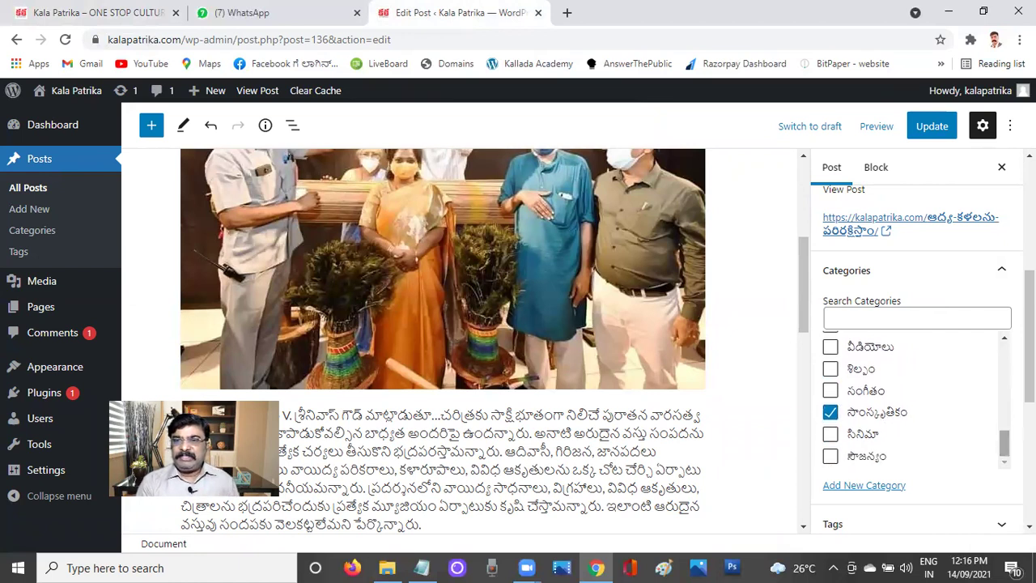
pyautogui.scroll(3, 972, 373)
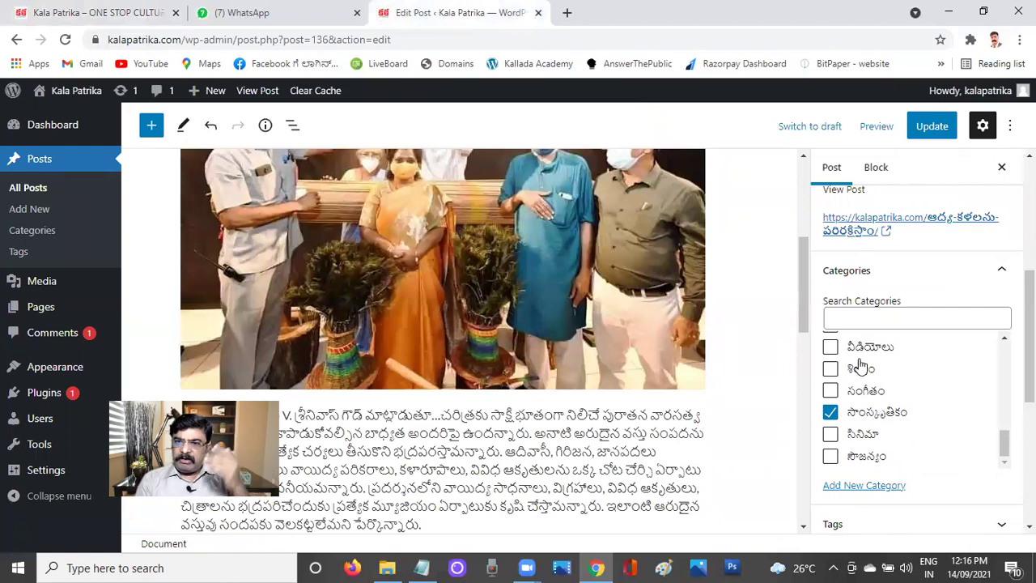
# Show the form for adding a new category and bring up the post's Featured image setting.
pyautogui.click(858, 490)
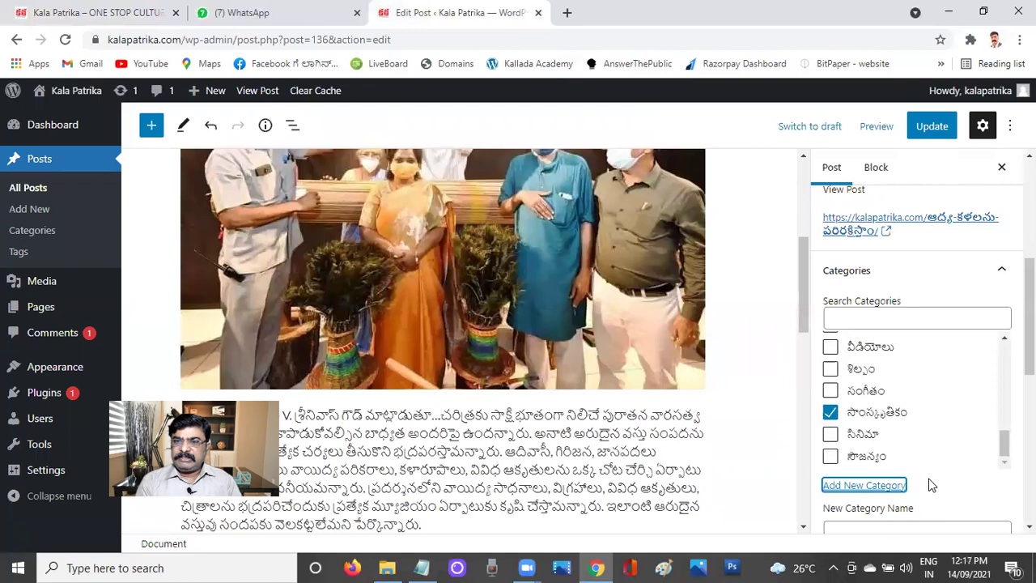
pyautogui.scroll(-3, 931, 477)
pyautogui.click(955, 259)
pyautogui.scroll(-2, 987, 382)
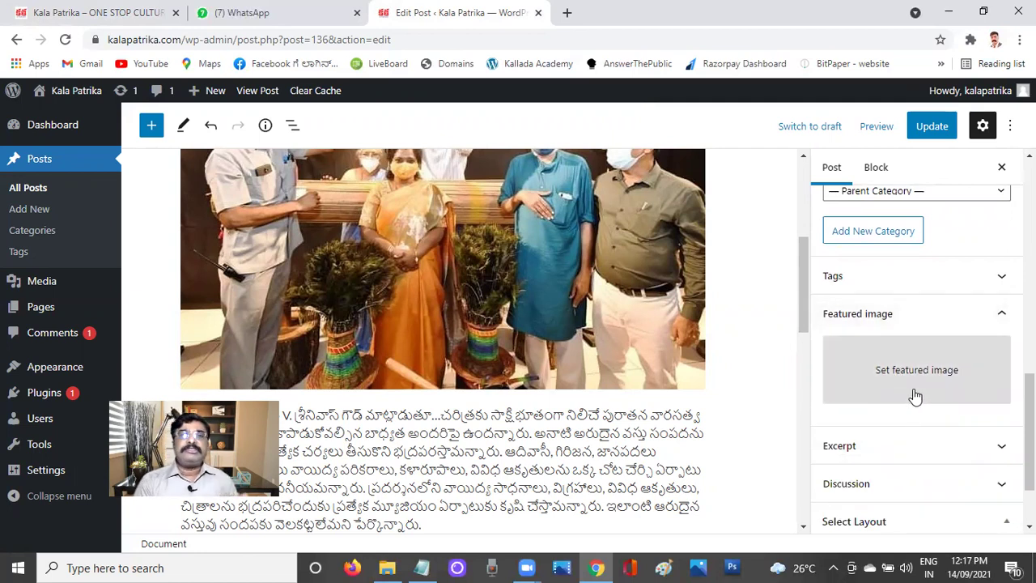
# Set the September 14, 2021 group photo 1.jpg from the media library as the post's featured image and update the post.
pyautogui.click(108, 16)
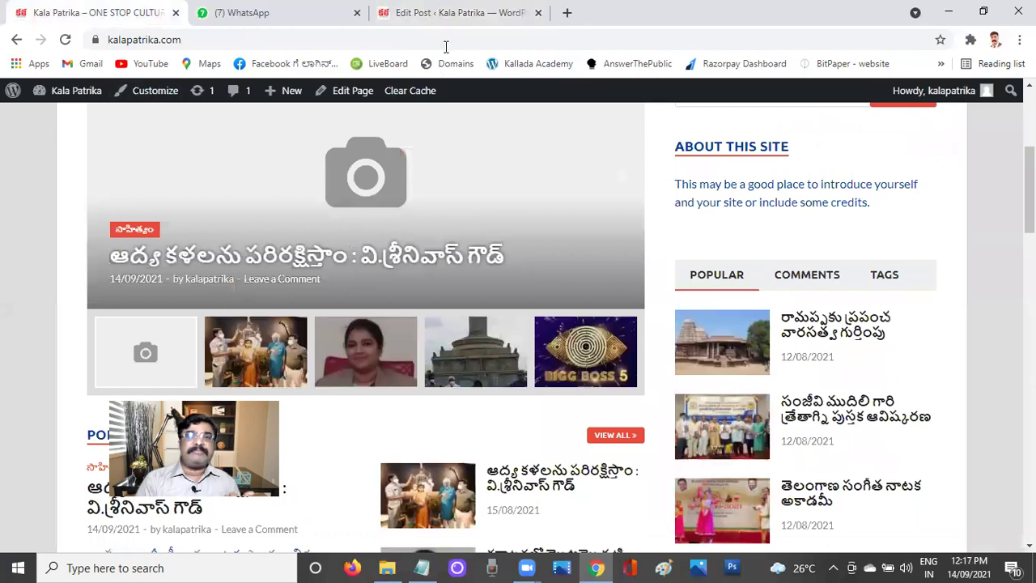
pyautogui.click(450, 13)
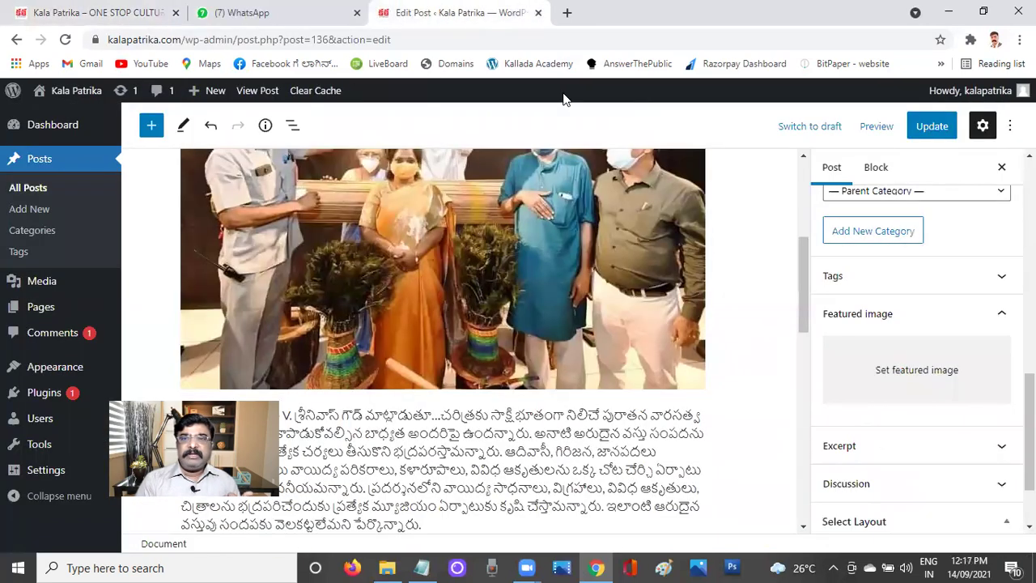
pyautogui.click(926, 379)
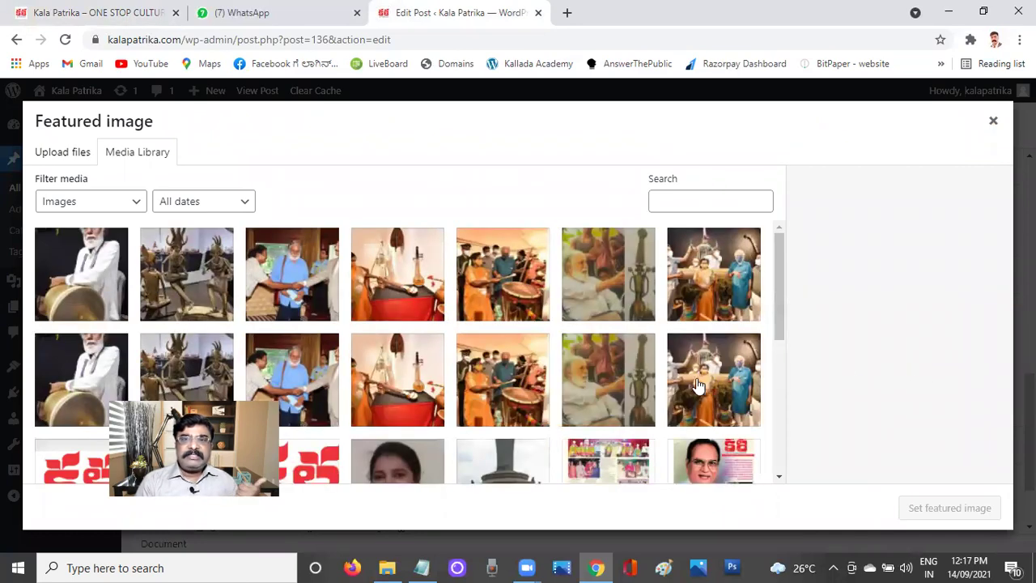
pyautogui.click(719, 277)
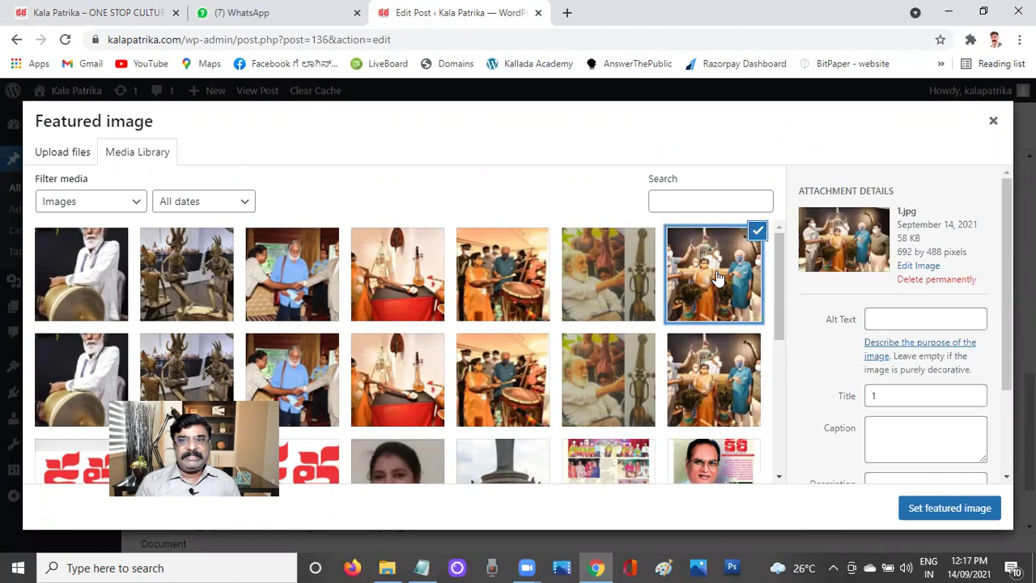
pyautogui.click(938, 508)
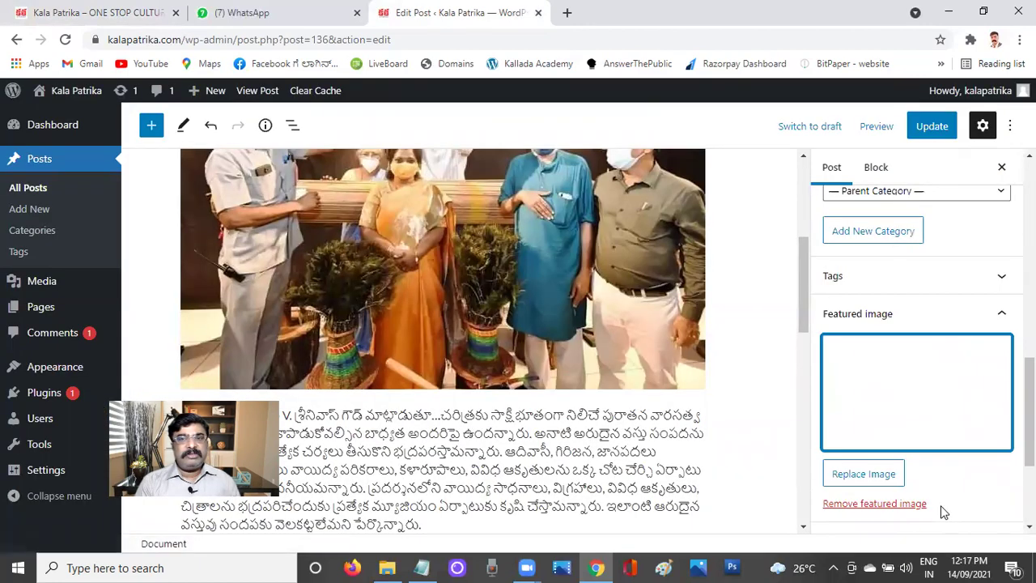
pyautogui.click(931, 125)
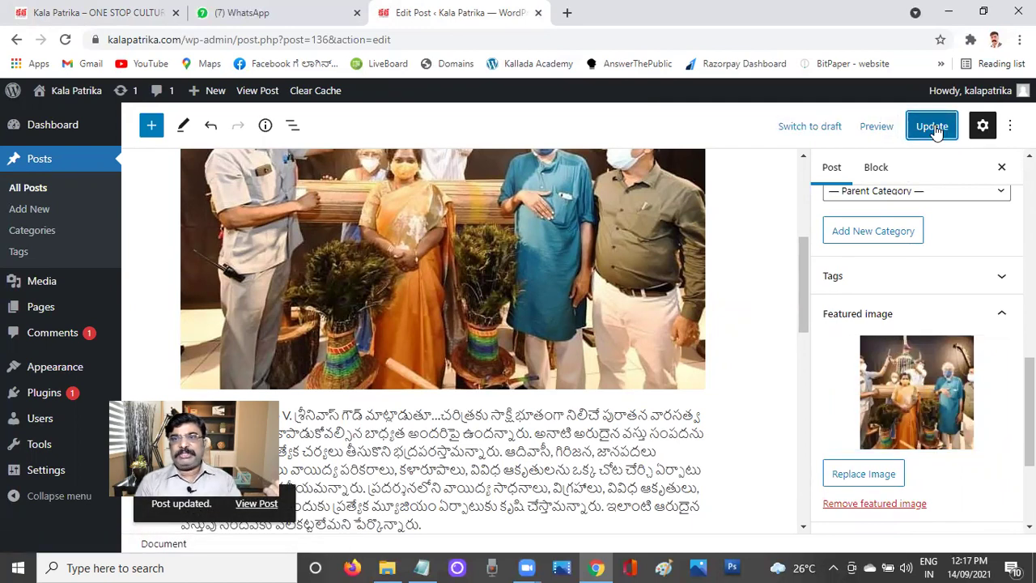
pyautogui.click(935, 130)
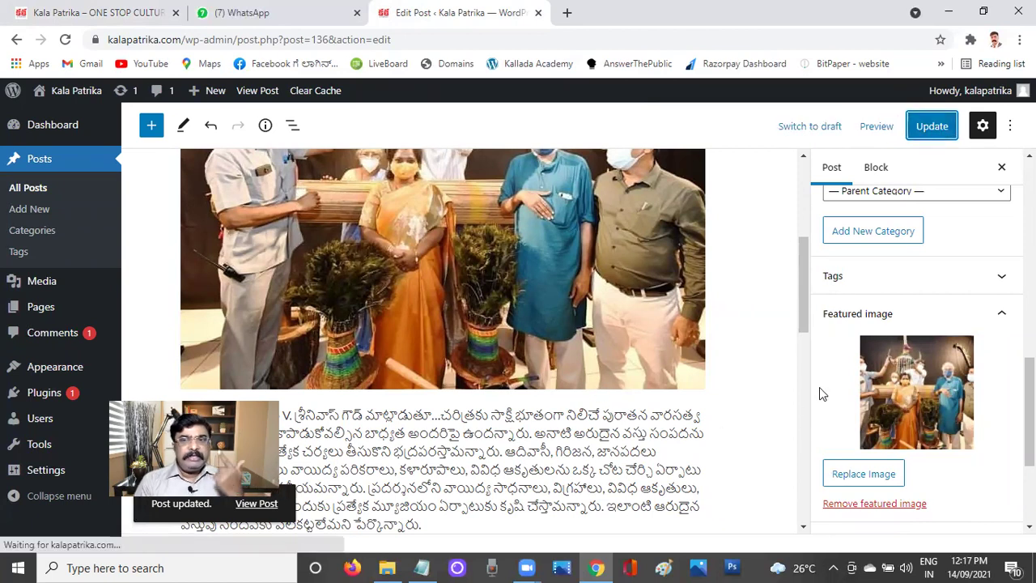
# Reload the homepage and check the updated post's picture and category in the slider and Popular Post section.
pyautogui.click(68, 14)
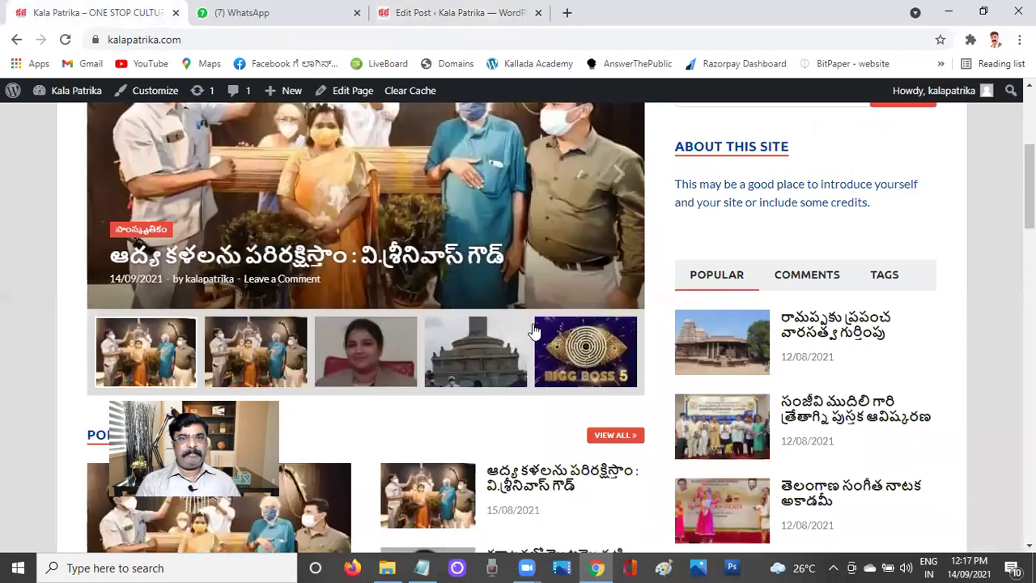
pyautogui.scroll(-4, 559, 354)
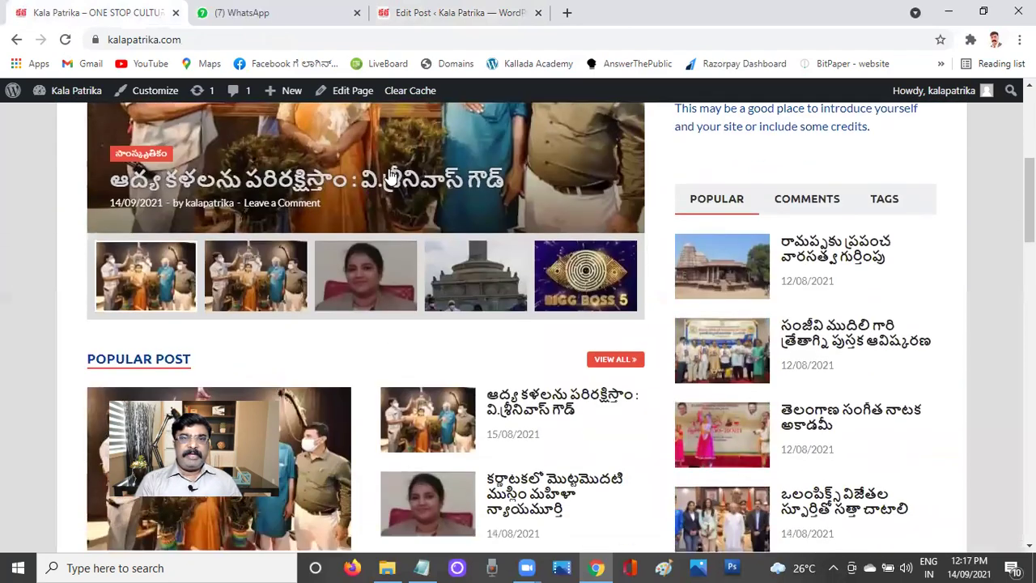
pyautogui.scroll(1, 466, 217)
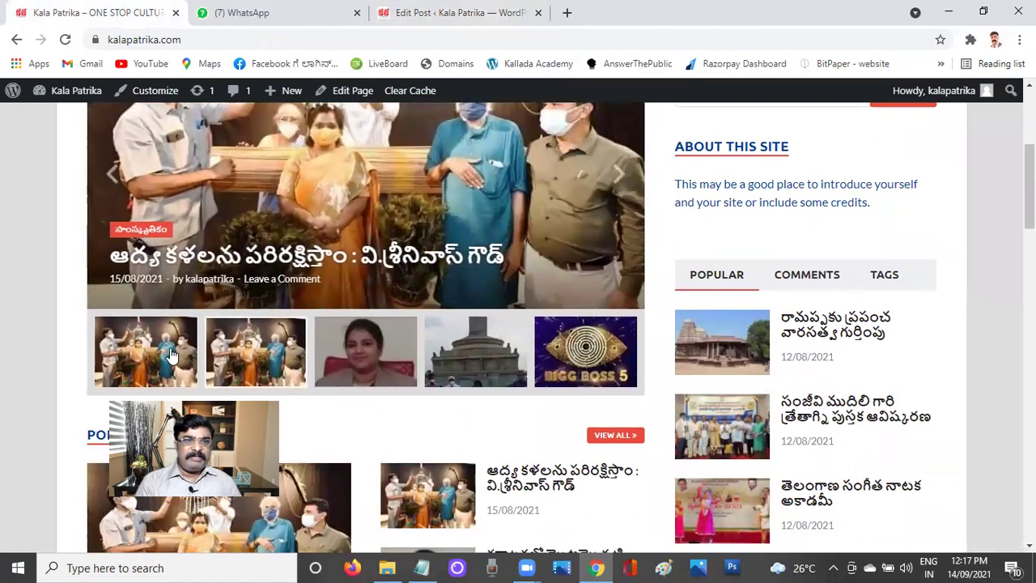
pyautogui.click(134, 344)
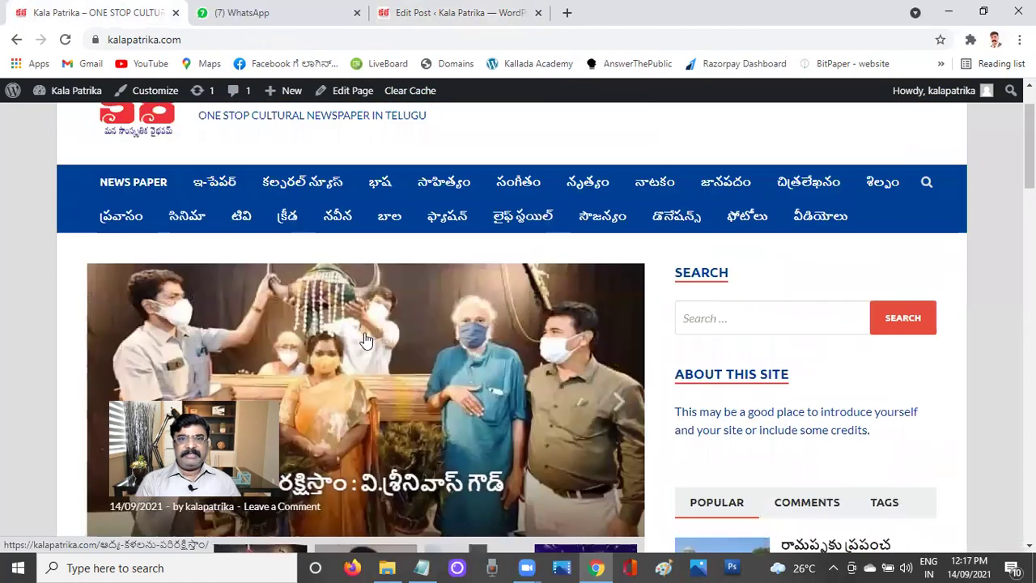
# Examine the homepage's slider thumbnails and Popular Post list for duplicate entries of the new post.
pyautogui.scroll(2, 450, 280)
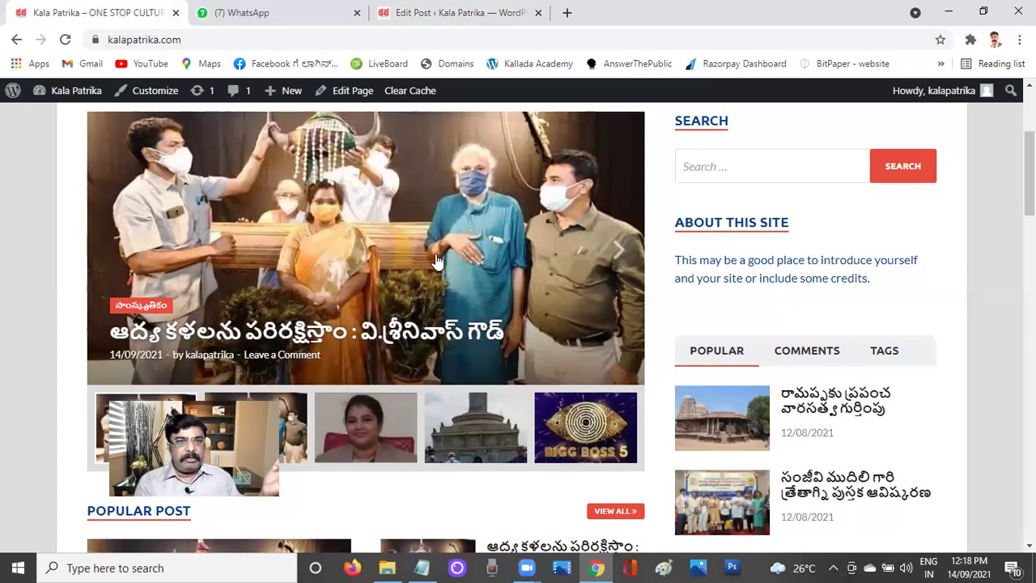
pyautogui.scroll(3, 429, 275)
pyautogui.scroll(-6, 526, 291)
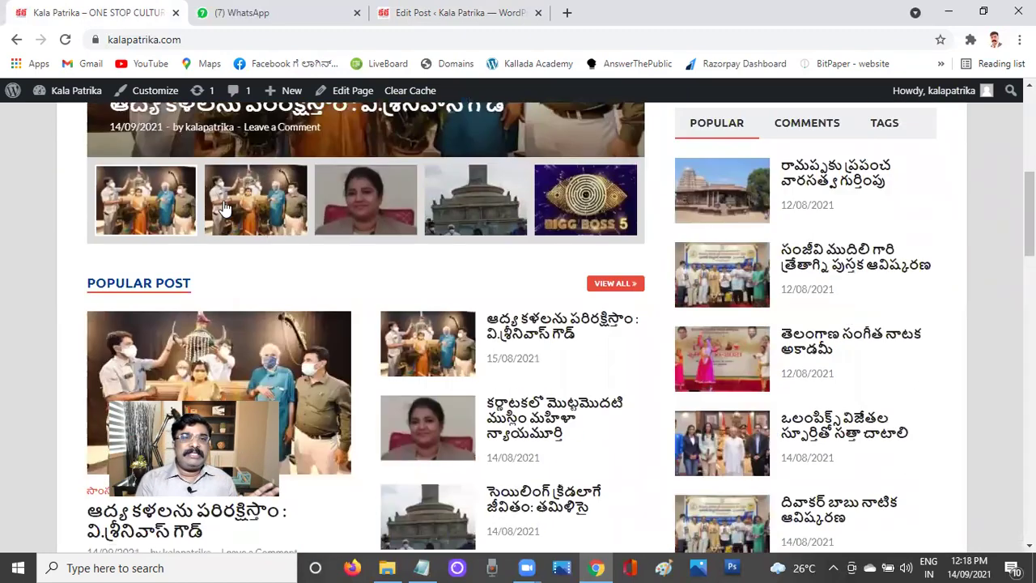
pyautogui.scroll(1, 316, 235)
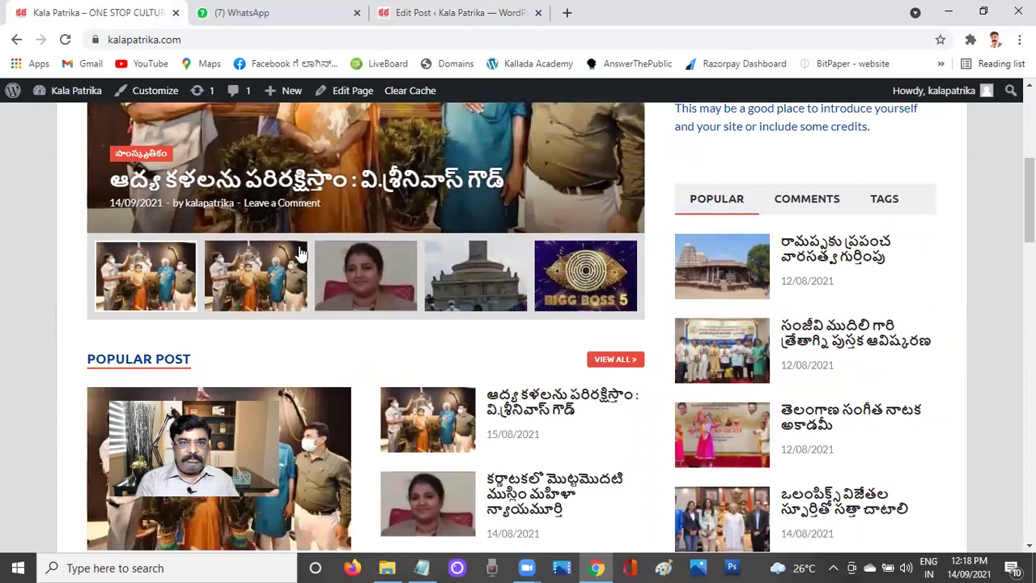
pyautogui.scroll(2, 328, 239)
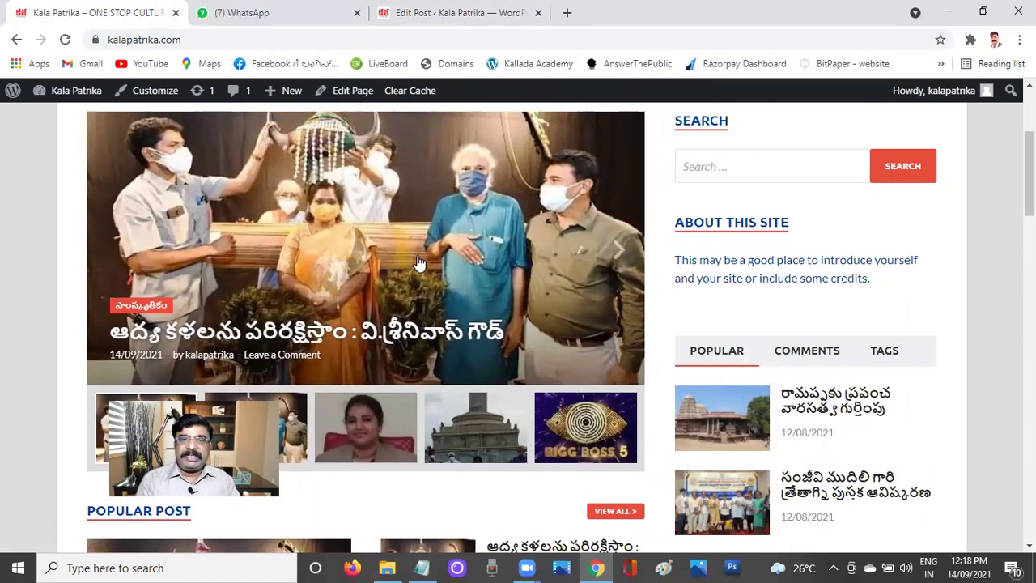
# From the list of all posts, move the duplicate సాంస్కృతికం post published on 2021/09/14 to the Trash.
pyautogui.click(449, 14)
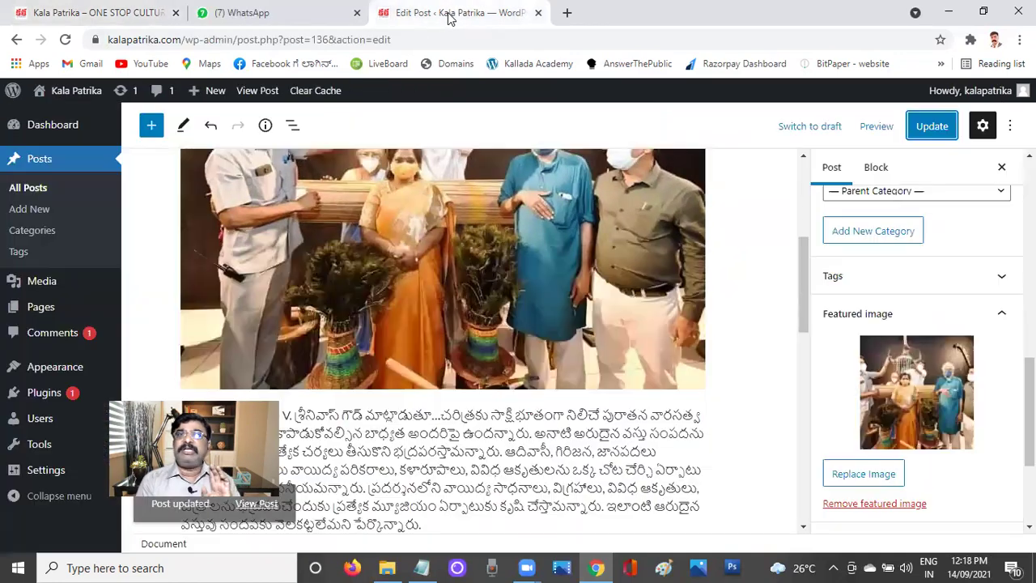
pyautogui.scroll(-1, 572, 310)
pyautogui.scroll(3, 572, 310)
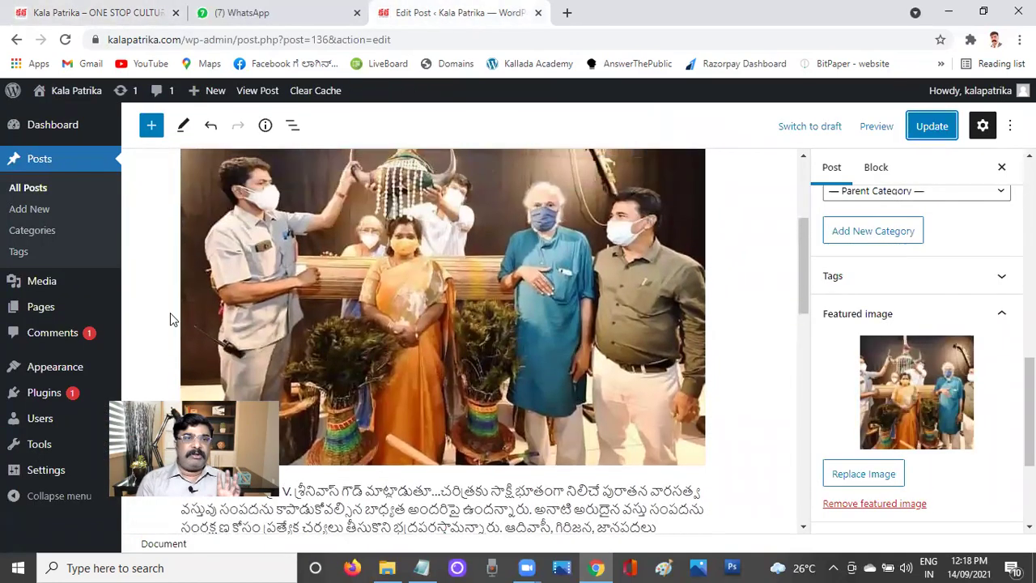
pyautogui.click(33, 188)
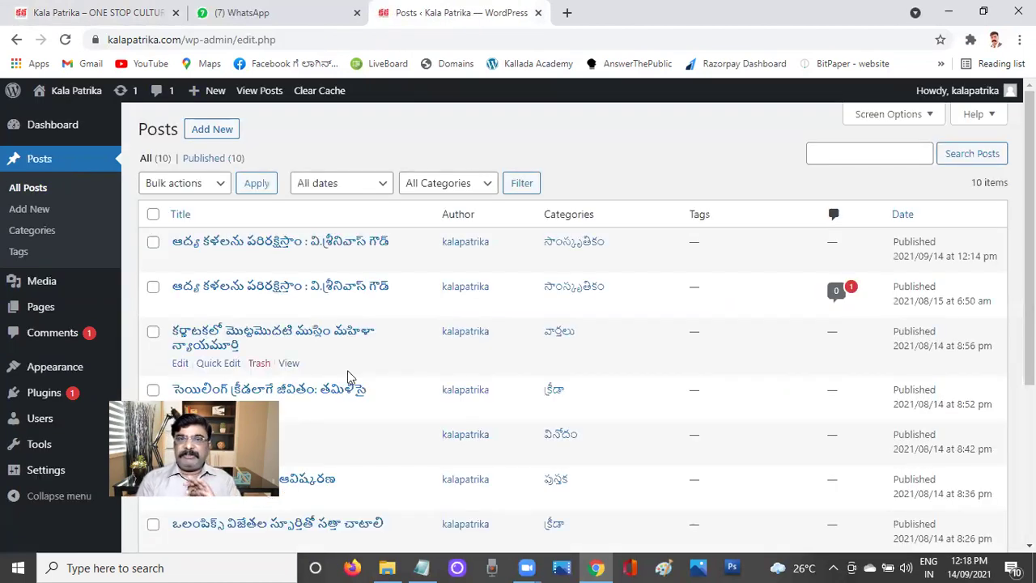
pyautogui.moveTo(173, 259)
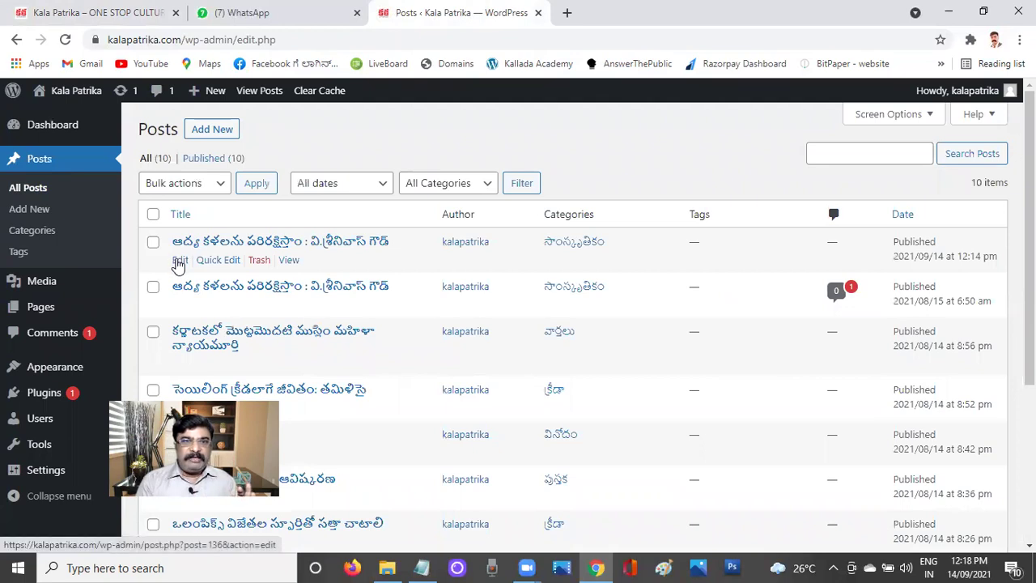
pyautogui.click(260, 263)
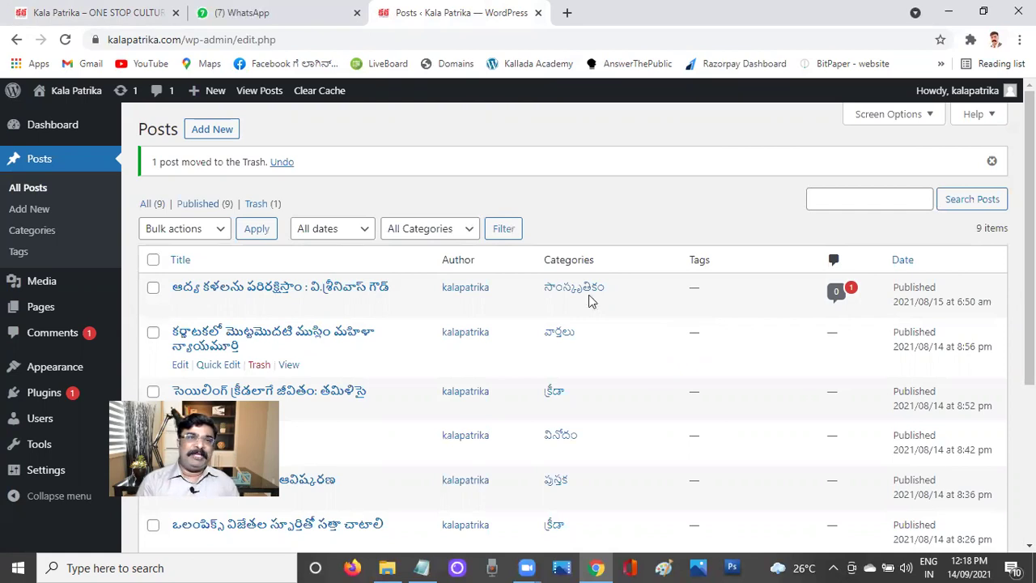
# Reload the homepage and check that the slider and Popular Post section no longer repeat the trashed post.
pyautogui.click(101, 17)
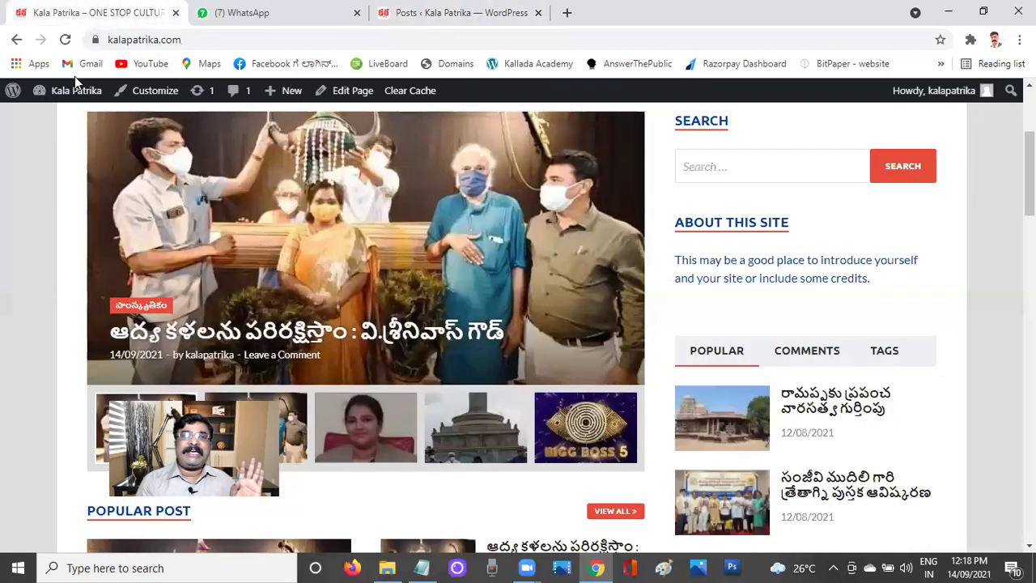
pyautogui.click(66, 40)
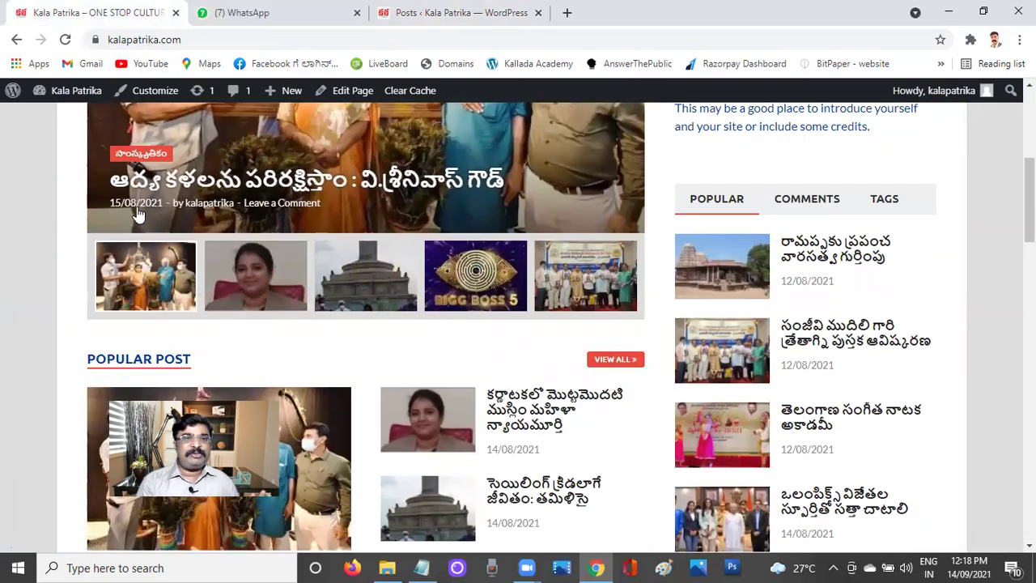
pyautogui.scroll(2, 292, 239)
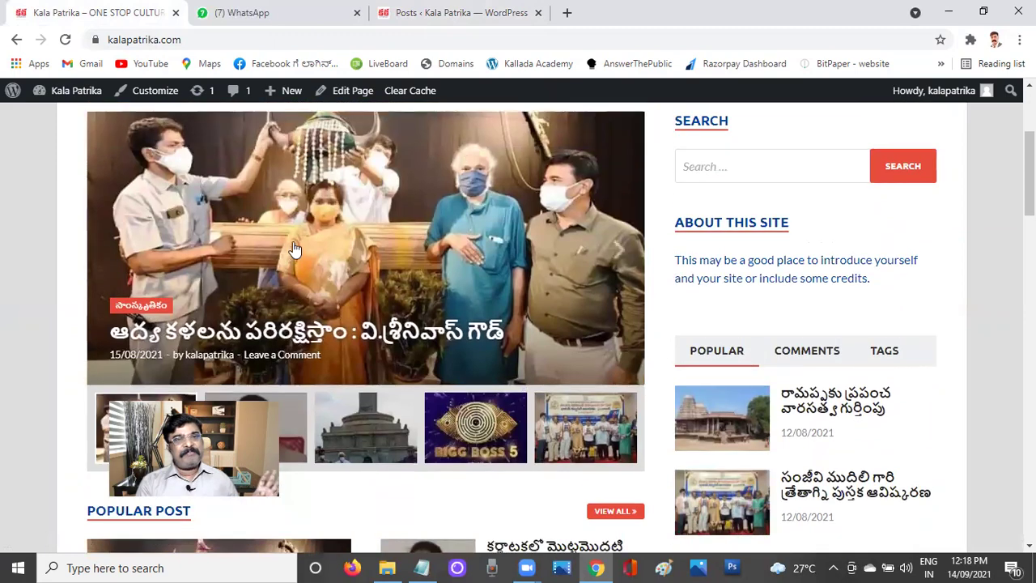
pyautogui.scroll(2, 356, 249)
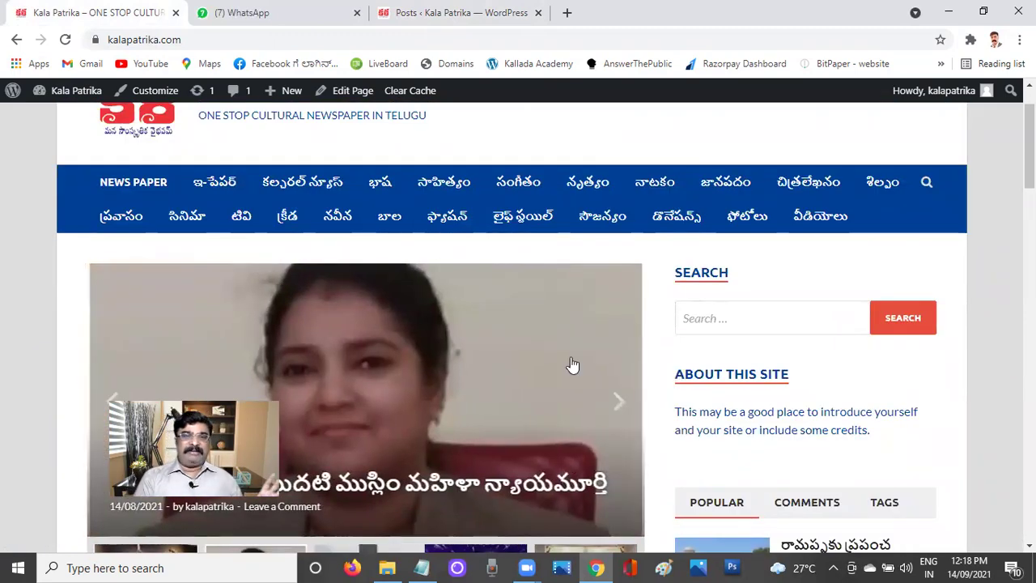
# Log out of the kalapatrika WordPress account.
pyautogui.moveTo(935, 91)
pyautogui.click(891, 168)
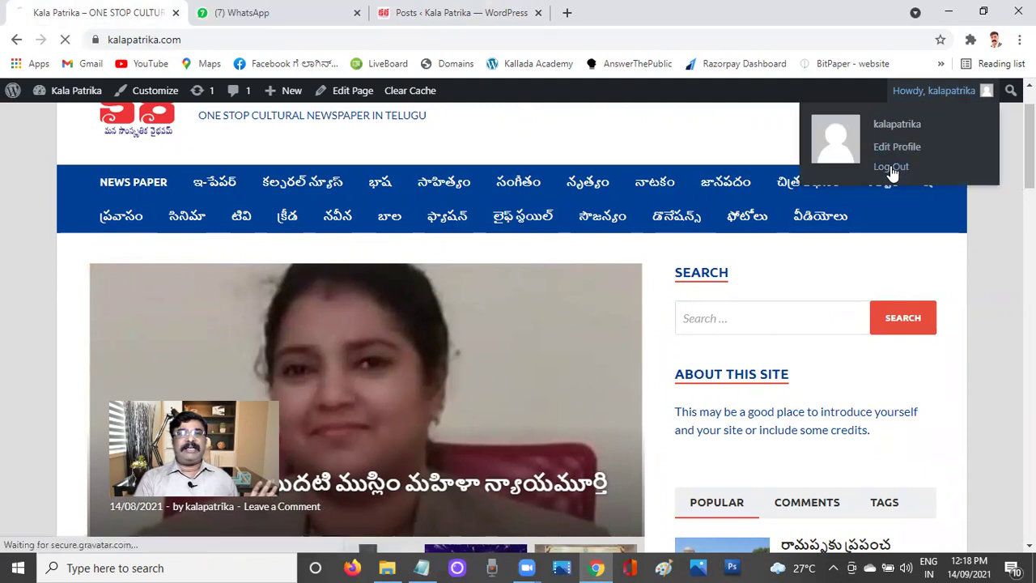